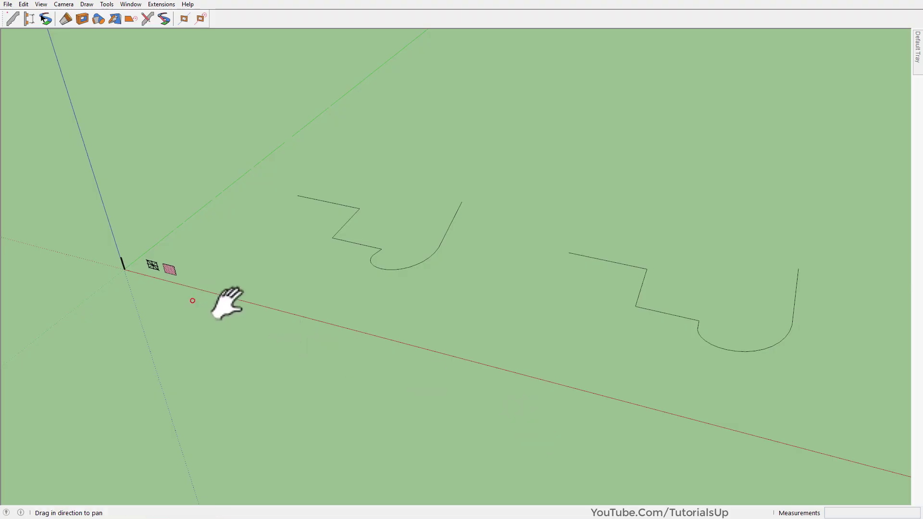
Pan to the post, then open a new Profile Builder assembly showing its Component settings.
drag(223, 298, 483, 295)
scroll(486, 300, up, 5)
scroll(538, 309, up, 2)
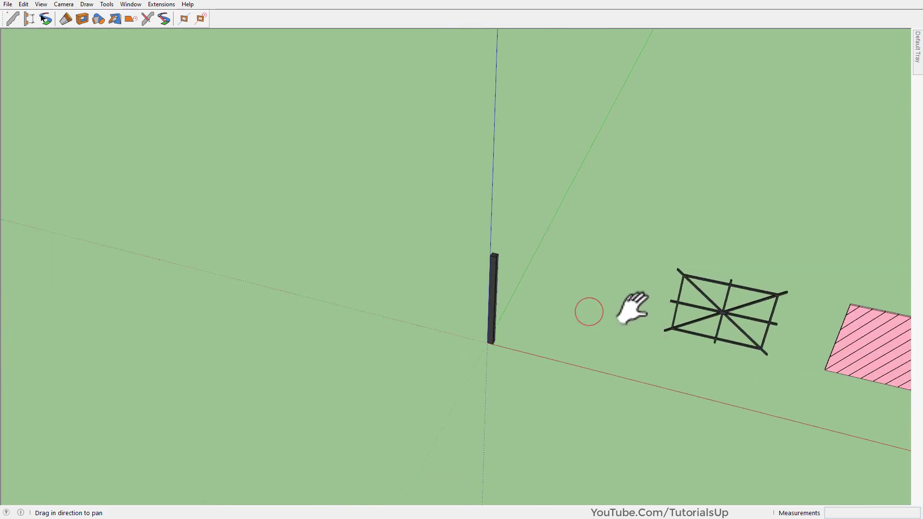
click(32, 20)
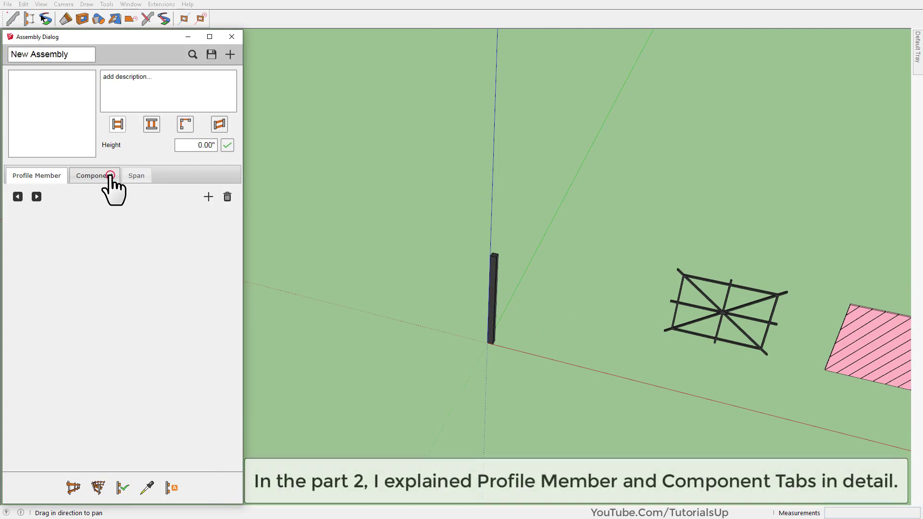
click(110, 175)
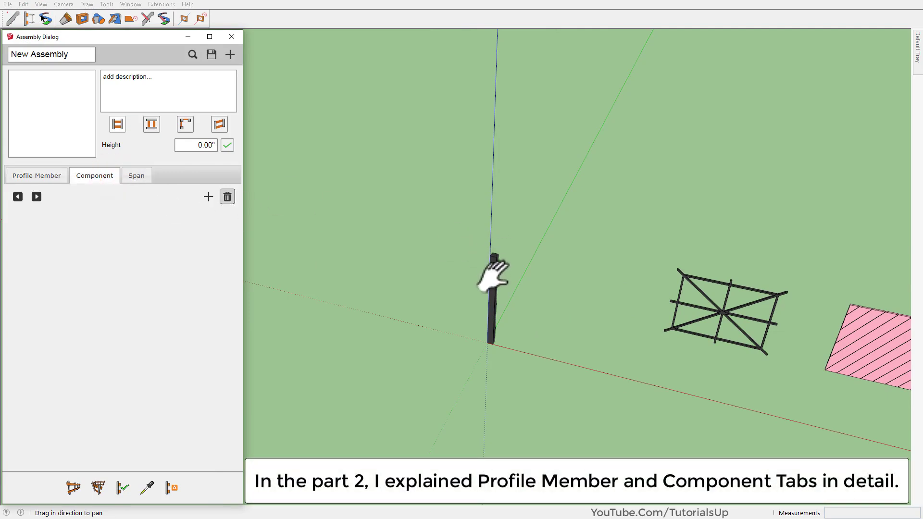
scroll(497, 289, up, 3)
scroll(489, 348, up, 2)
Make the post a component named 'Post' with axes at its base centre, and open it for editing.
click(489, 298)
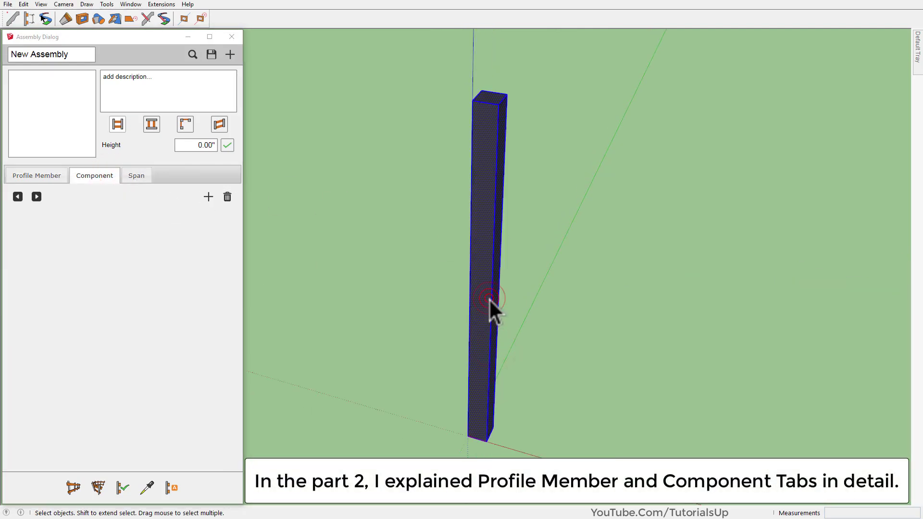
right_click(489, 298)
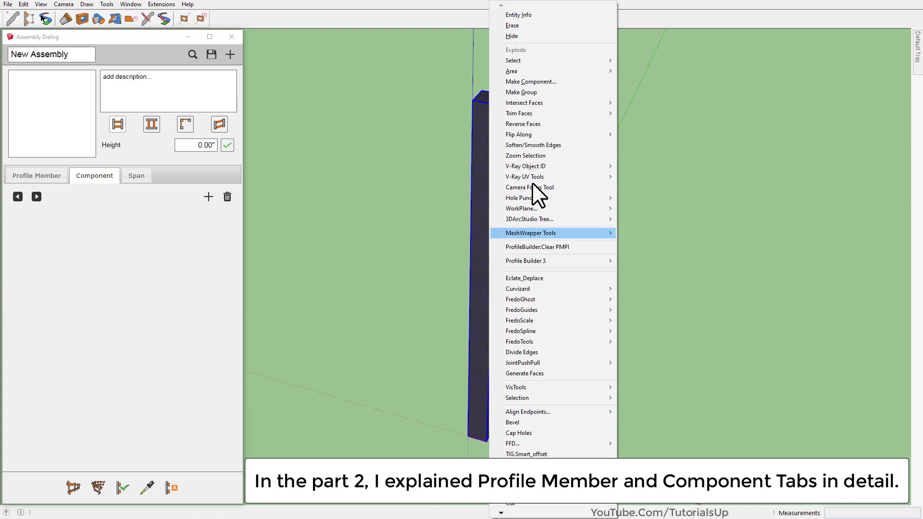
click(569, 85)
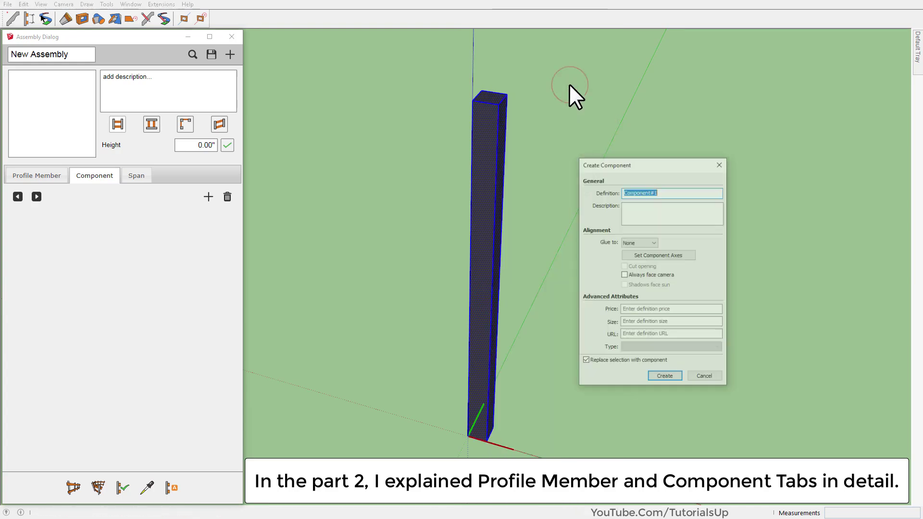
click(669, 255)
scroll(480, 438, up, 3)
mouse_move(495, 443)
middle_down()
mouse_move(443, 216)
mouse_move(548, 250)
middle_up()
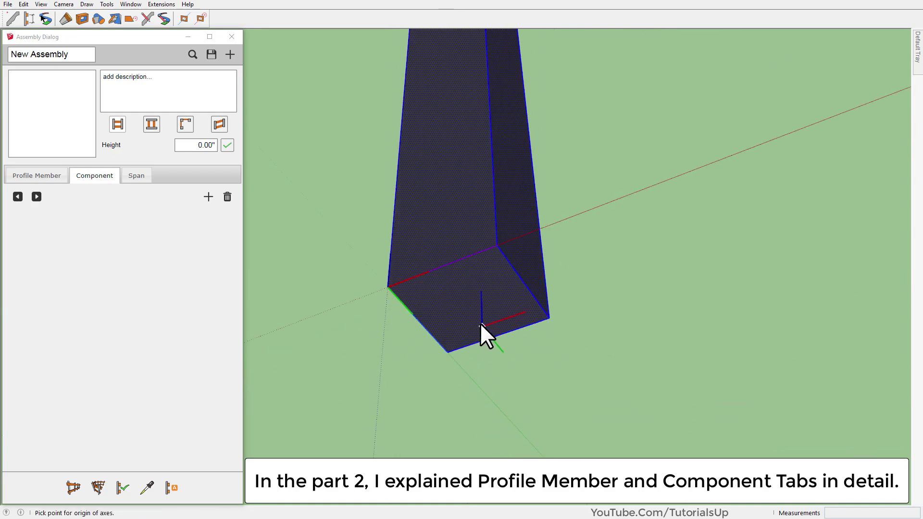
click(470, 301)
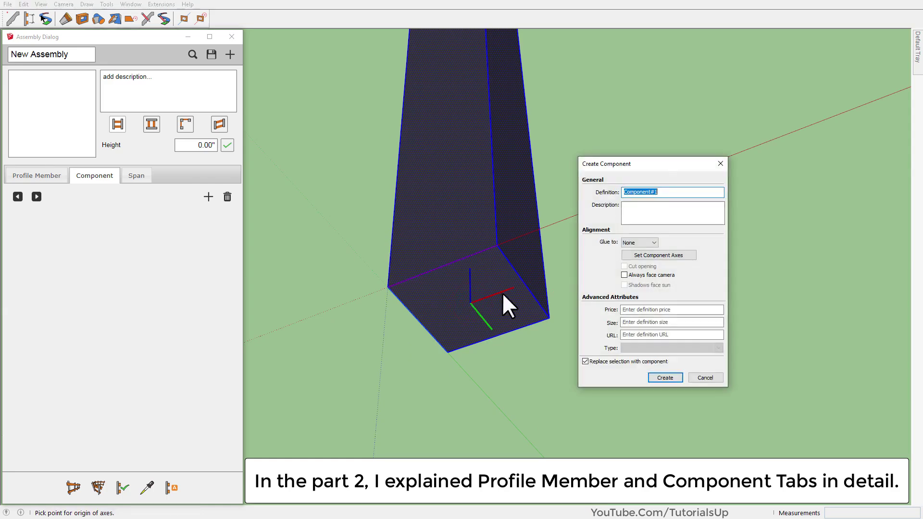
text(Post)
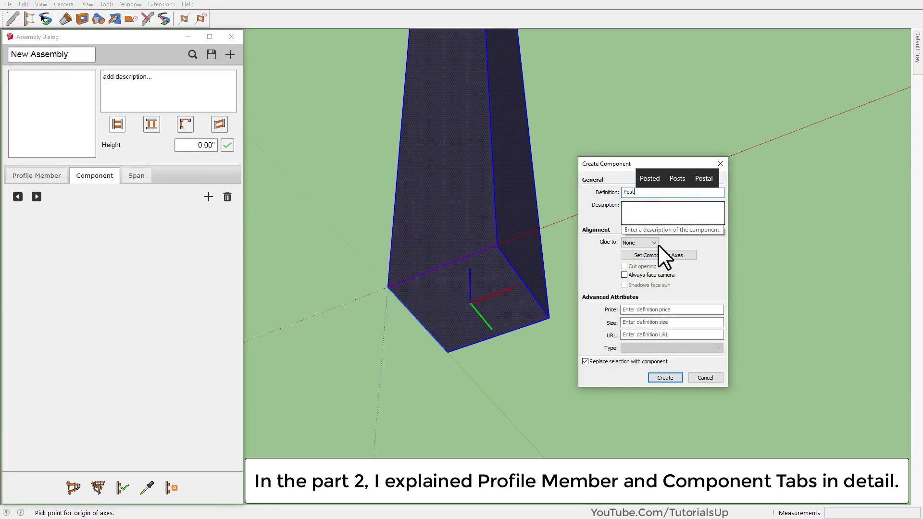
click(664, 377)
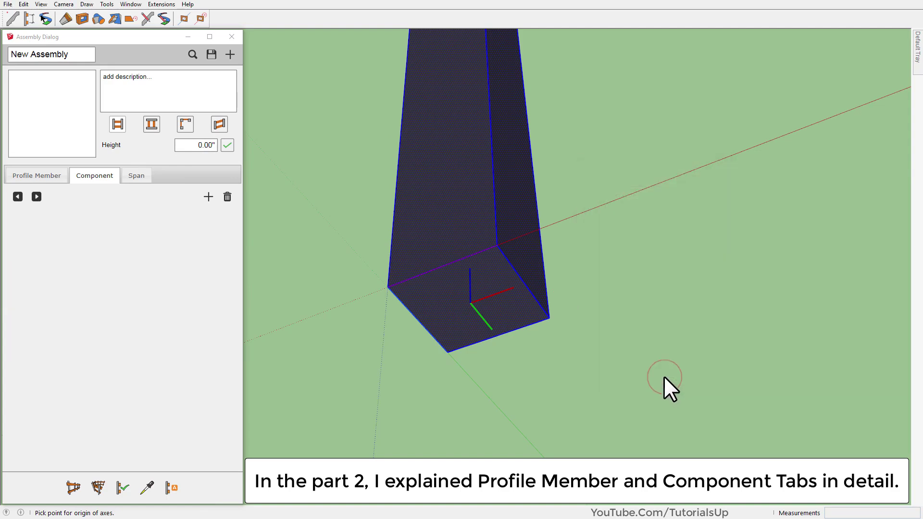
double_click(469, 280)
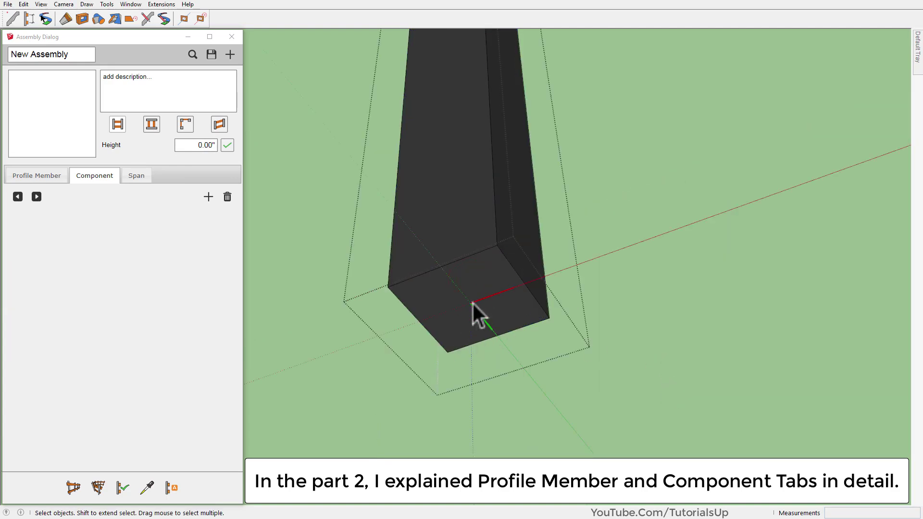
mouse_move(471, 270)
middle_down()
mouse_move(461, 274)
mouse_move(472, 270)
mouse_move(434, 472)
middle_up()
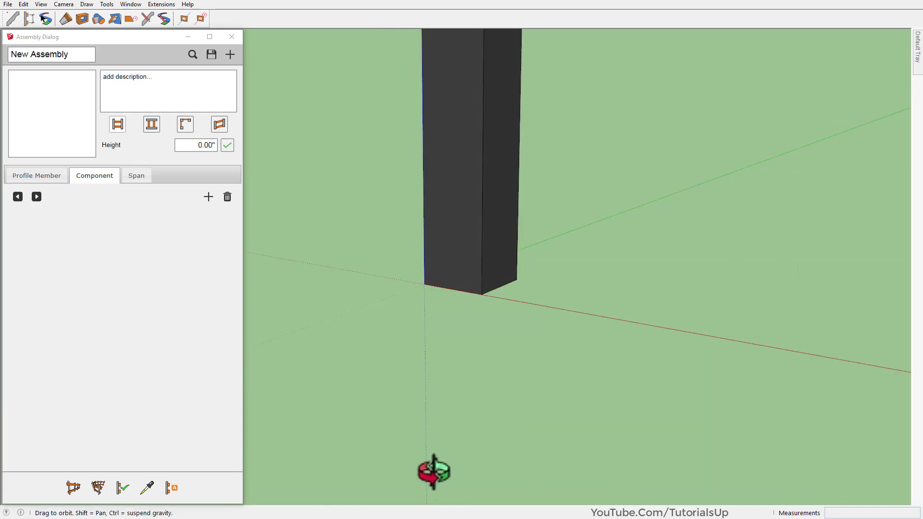
Add a new component entry to the assembly, picking the post from the model.
scroll(443, 411, down, 3)
scroll(443, 411, down, 2)
scroll(443, 411, down, 3)
middle_drag(431, 330, 421, 423)
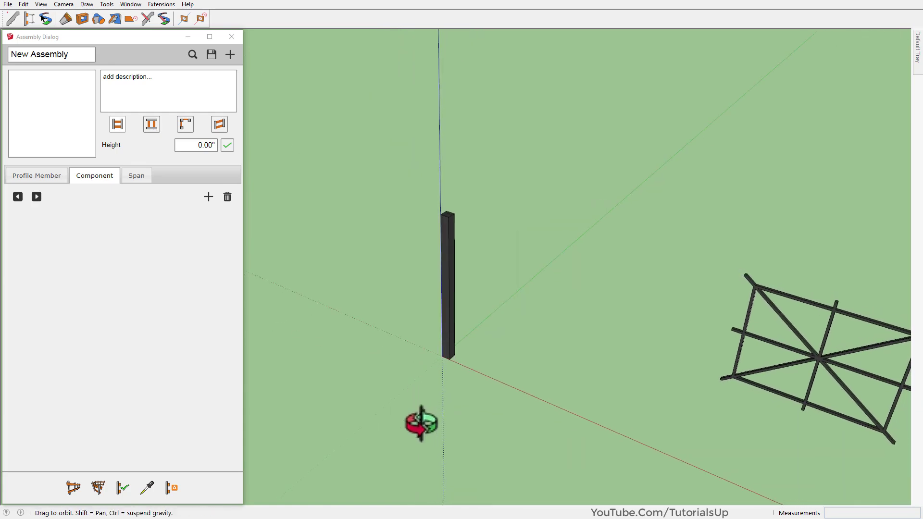
drag(518, 316, 409, 229)
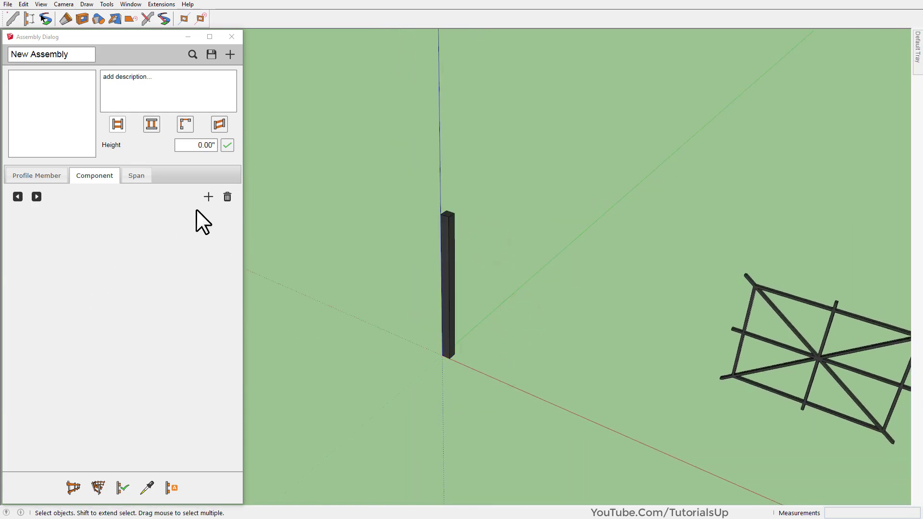
click(110, 176)
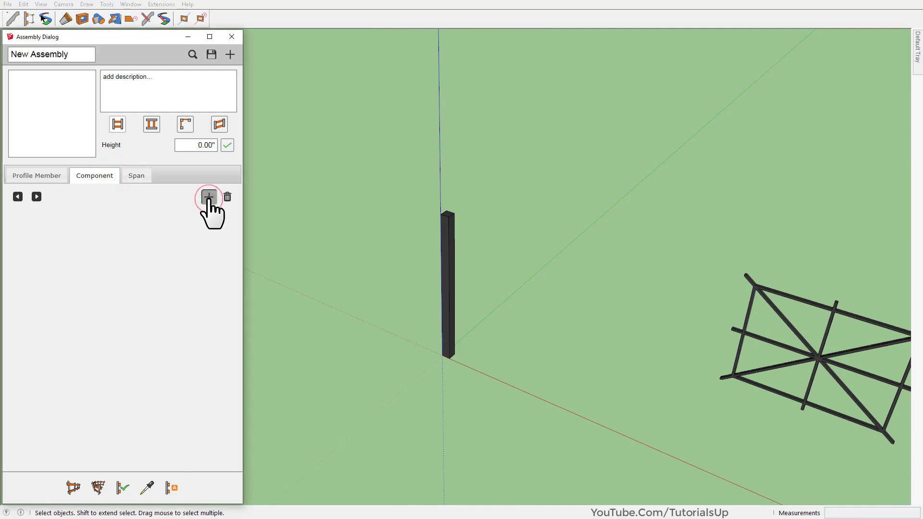
click(208, 197)
click(188, 232)
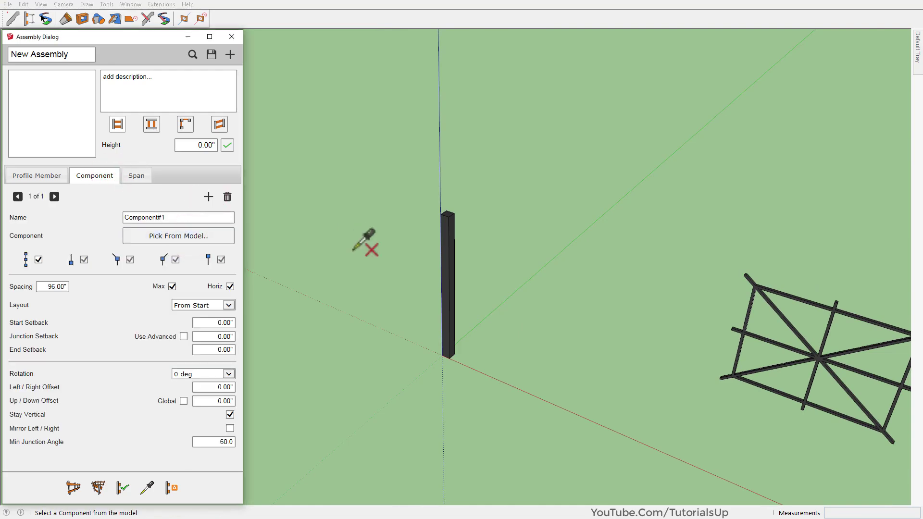
click(454, 272)
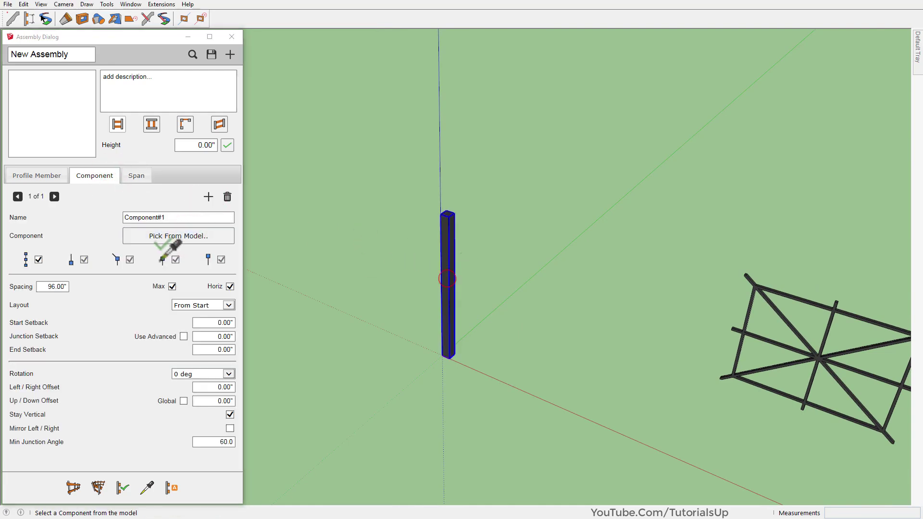
Name the new component entry 'Post'.
click(185, 218)
text(ost)
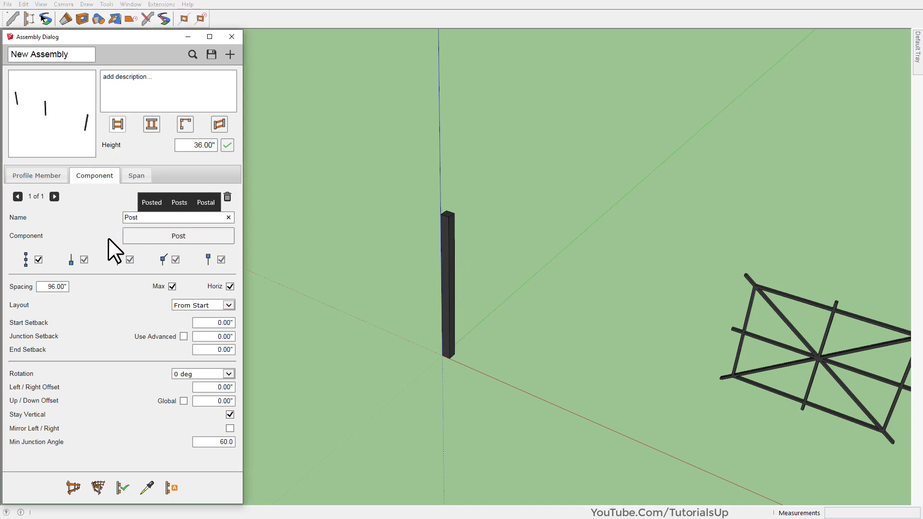
scroll(387, 288, down, 3)
scroll(366, 307, down, 2)
scroll(345, 308, down, 2)
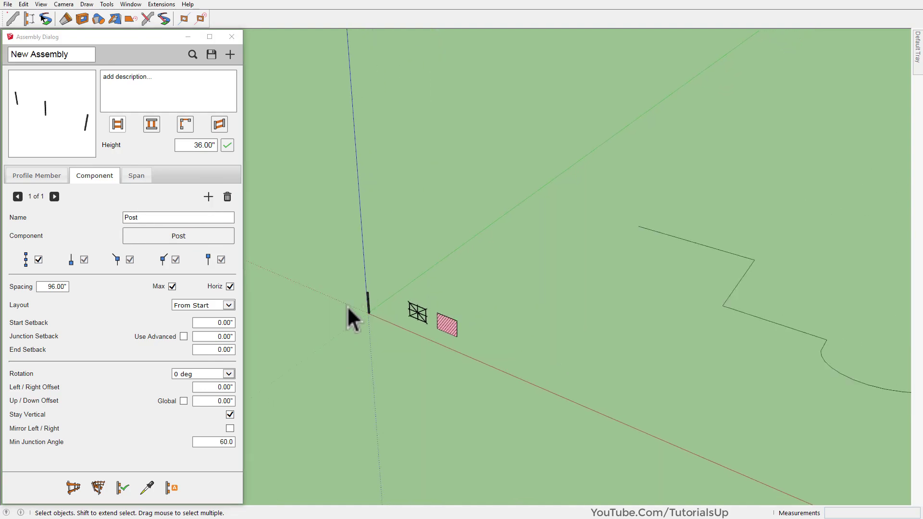
Lay out a trial row of posts through four clicked points, then clear it.
click(73, 488)
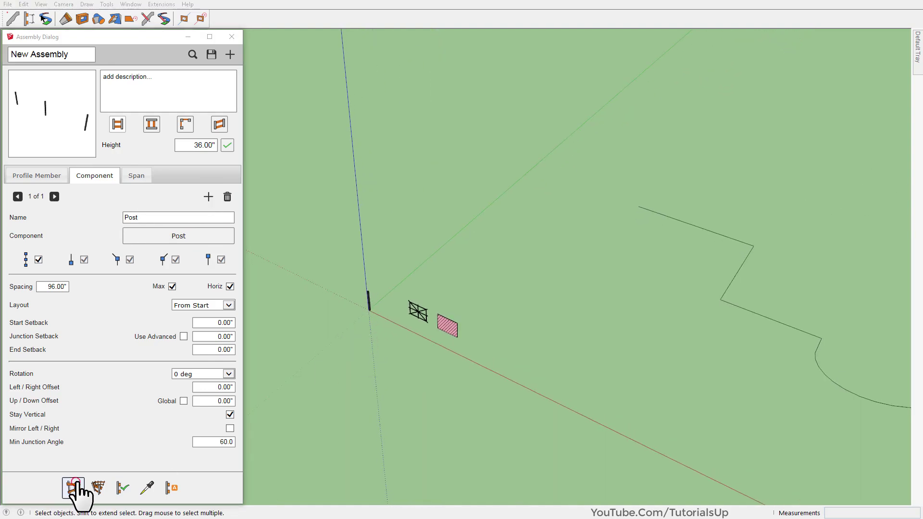
click(452, 248)
click(684, 384)
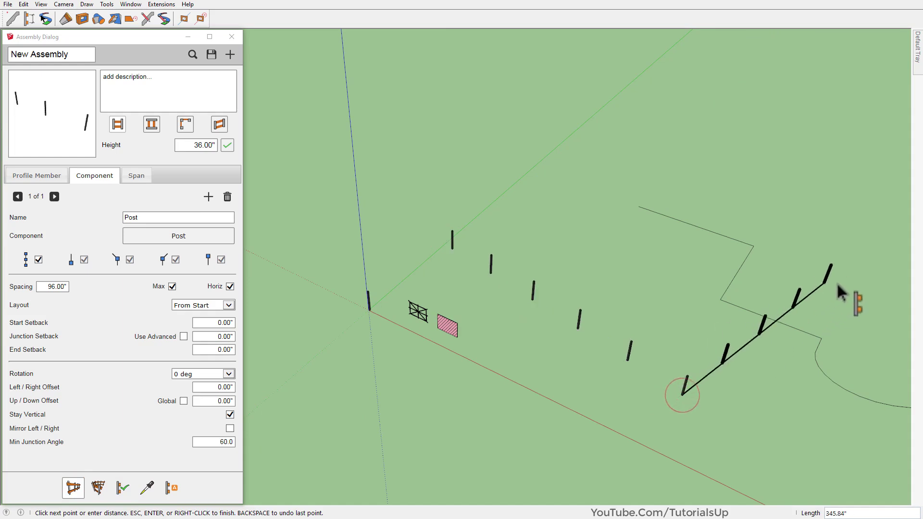
click(841, 269)
click(791, 153)
scroll(648, 432, up, 2)
scroll(648, 432, down, 1)
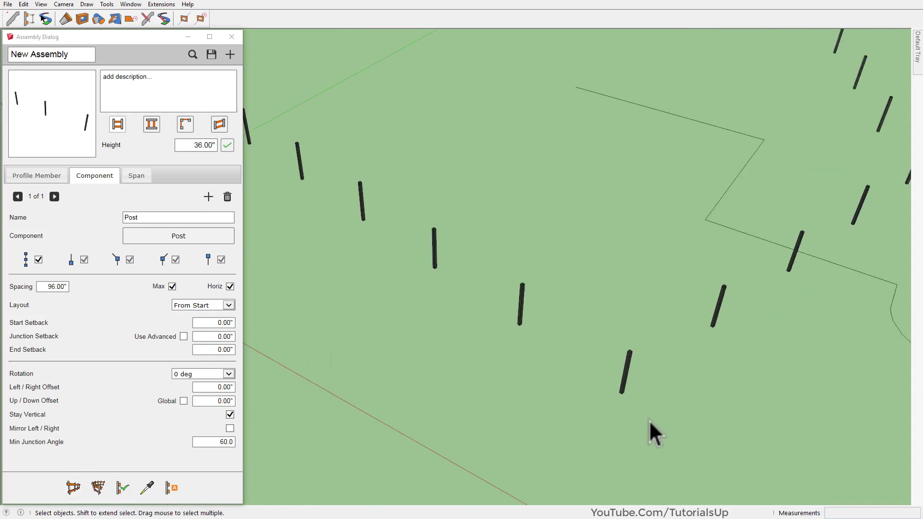
key(Return)
Select the curved fence path and generate posts along it.
scroll(427, 308, down, 1)
middle_drag(495, 334, 740, 294)
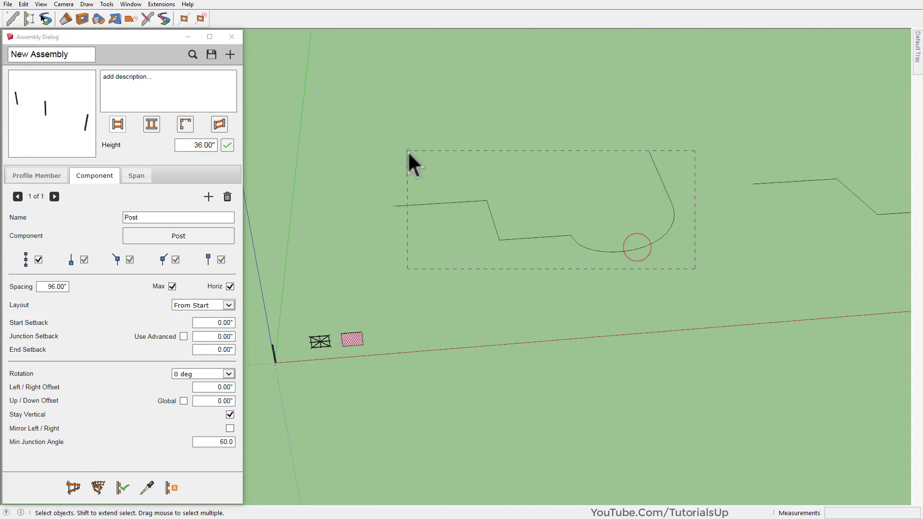
drag(694, 268, 408, 153)
scroll(526, 221, up, 2)
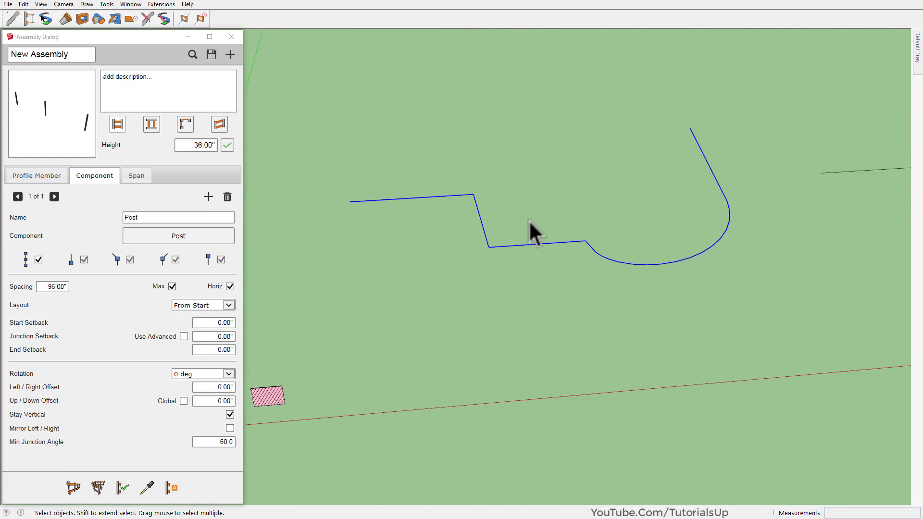
click(123, 488)
scroll(367, 174, up, 2)
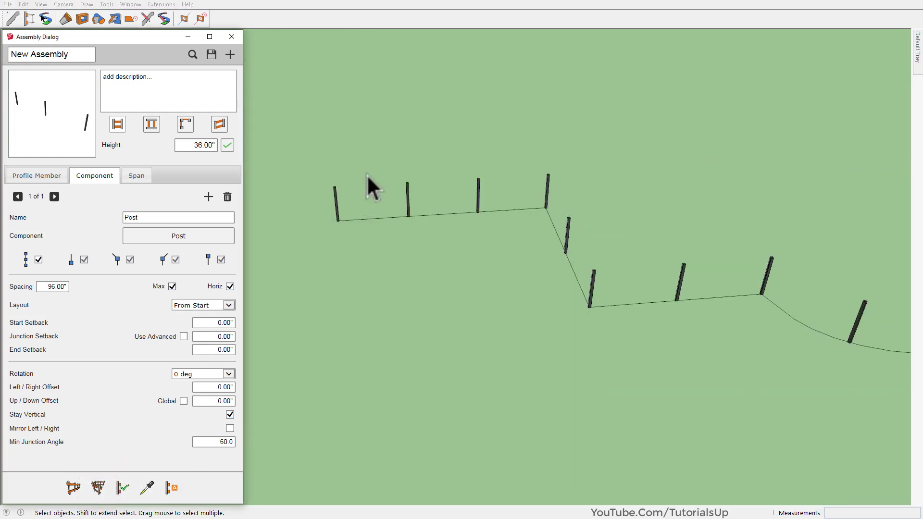
scroll(367, 176, up, 2)
middle_drag(365, 180, 436, 156)
scroll(316, 230, up, 2)
scroll(315, 229, up, 2)
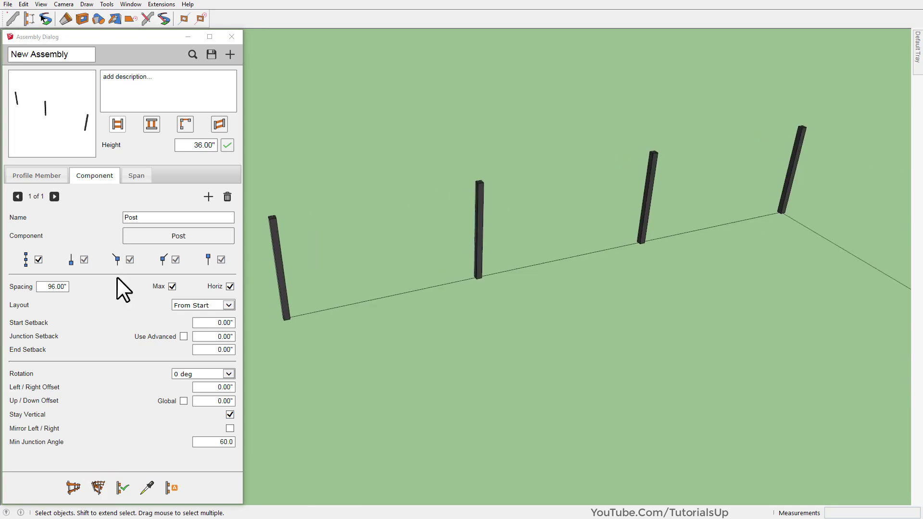
Change the Post spacing to 60" and regenerate the posts along the whole path.
click(45, 286)
text(6)
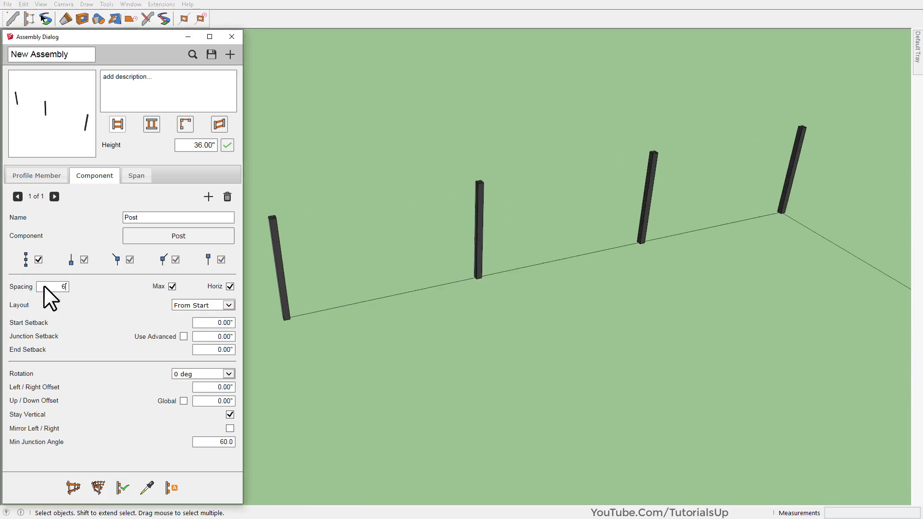
text(0.00")
drag(408, 252, 277, 209)
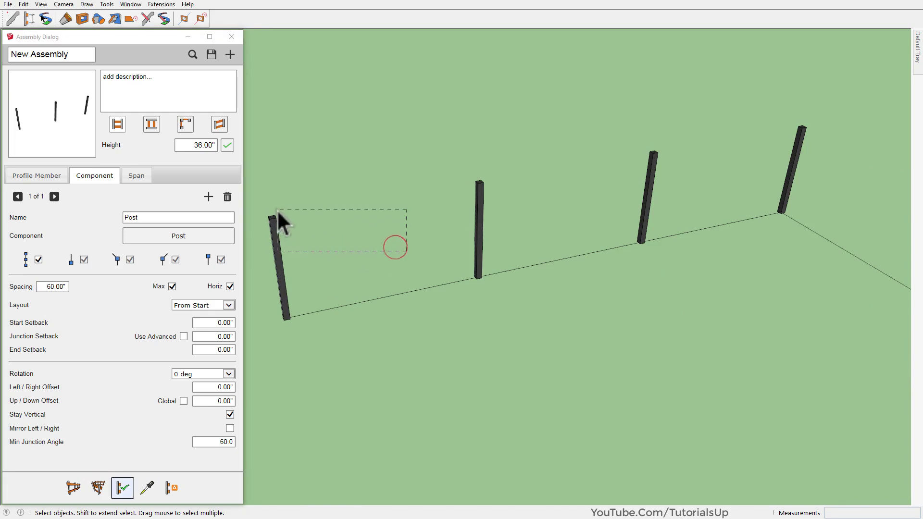
click(146, 488)
click(406, 387)
scroll(404, 386, down, 2)
scroll(398, 332, down, 2)
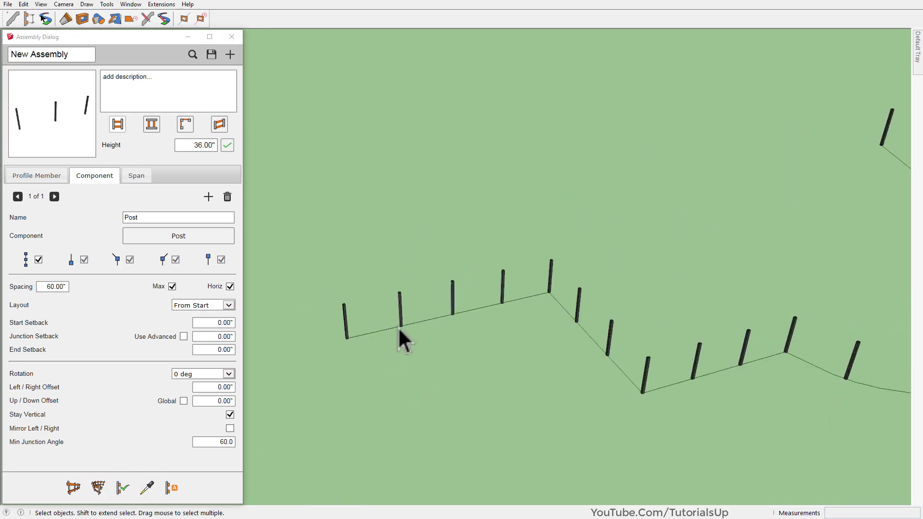
scroll(403, 342, down, 3)
middle_drag(432, 304, 634, 333)
scroll(634, 334, down, 2)
scroll(653, 343, down, 1)
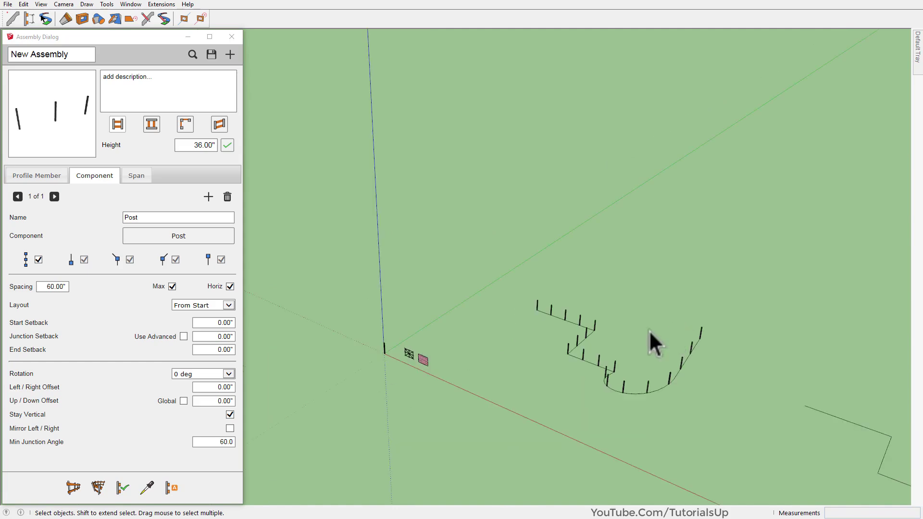
scroll(406, 377, up, 1)
scroll(379, 362, up, 1)
scroll(408, 358, up, 3)
scroll(425, 370, up, 2)
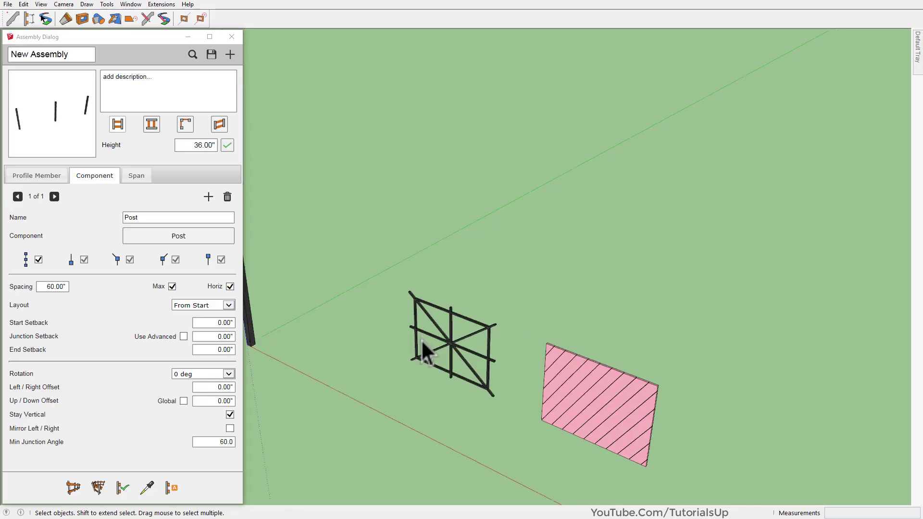
Zoom in on the cross-braced frame's beam end and show the assembly's Span settings.
scroll(413, 336, up, 2)
scroll(411, 327, up, 2)
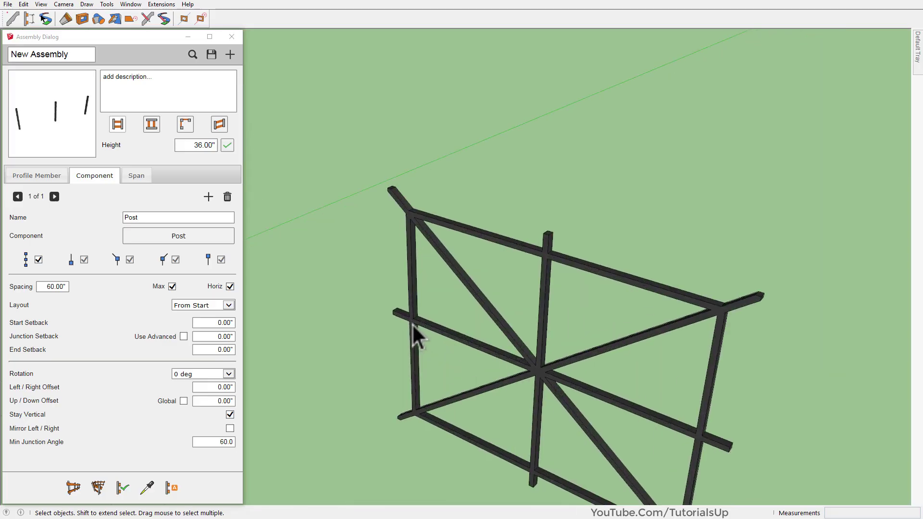
middle_drag(411, 320, 419, 398)
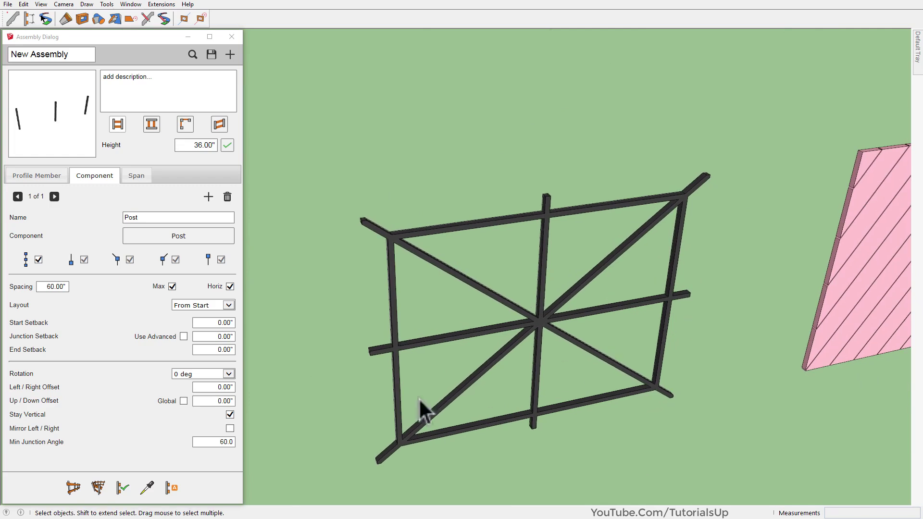
scroll(378, 360, up, 2)
scroll(377, 361, up, 2)
mouse_move(385, 335)
shift+middle_down()
mouse_move(473, 282)
mouse_move(484, 286)
shift+middle_up()
click(137, 176)
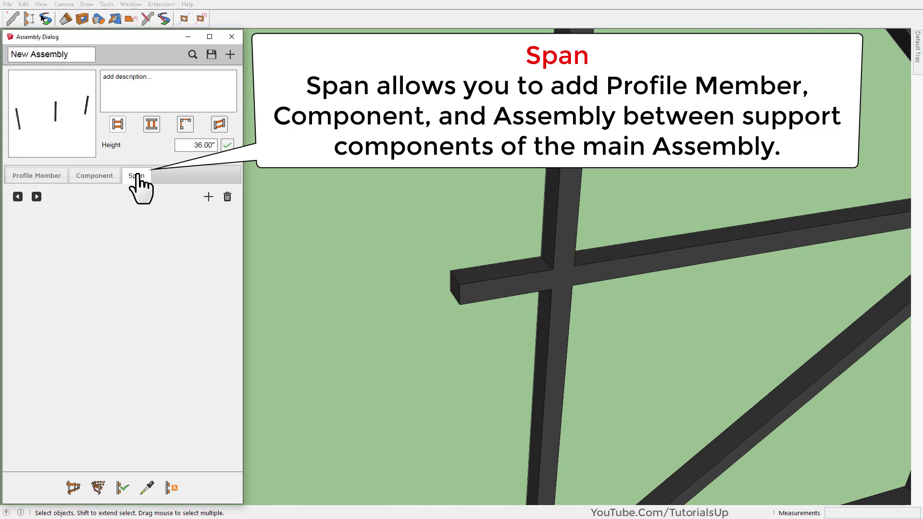
Add a Profile Member span, select the beam's end face, and name the span Rail_1.
click(209, 196)
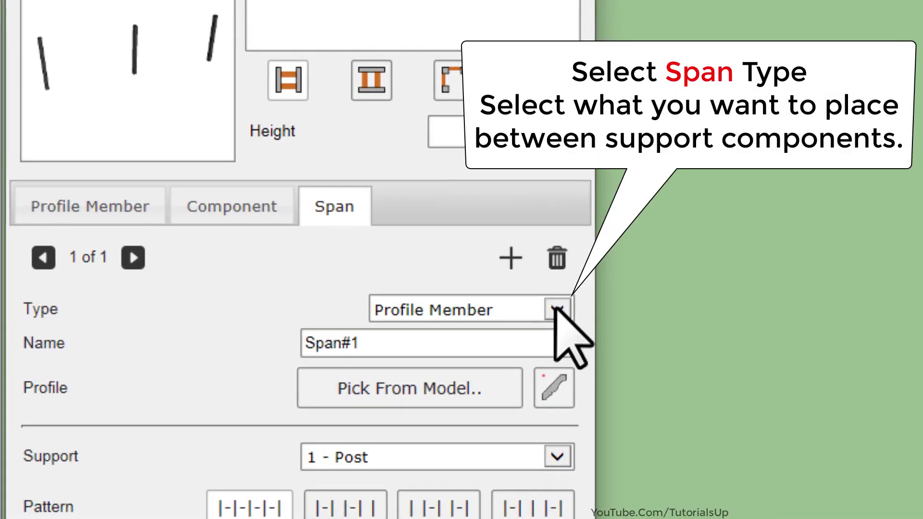
click(557, 310)
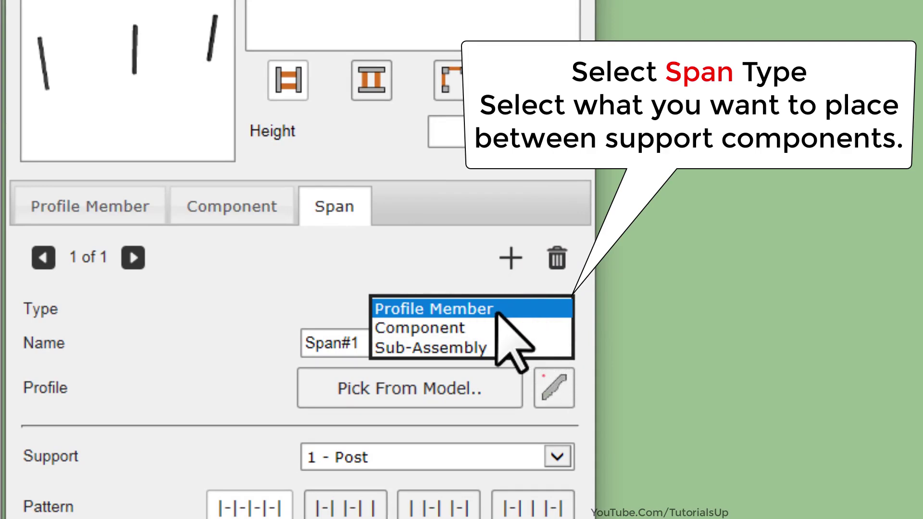
click(533, 310)
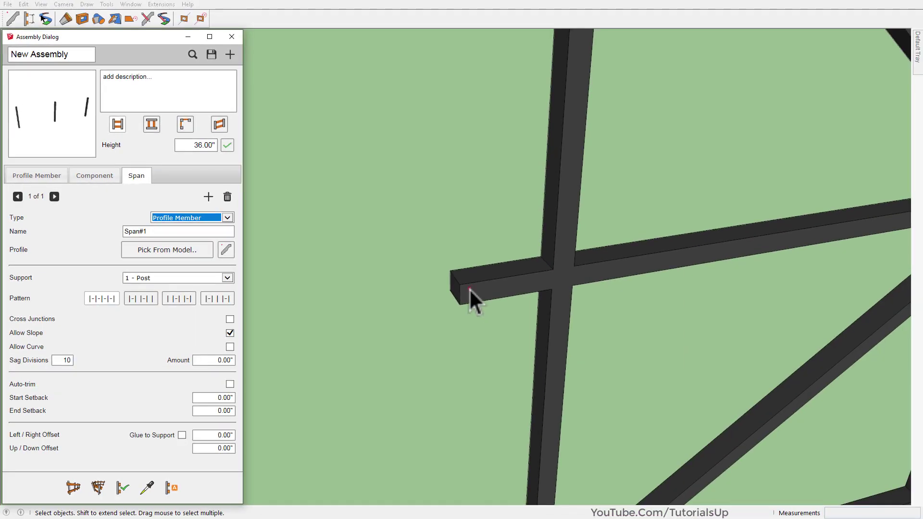
click(469, 289)
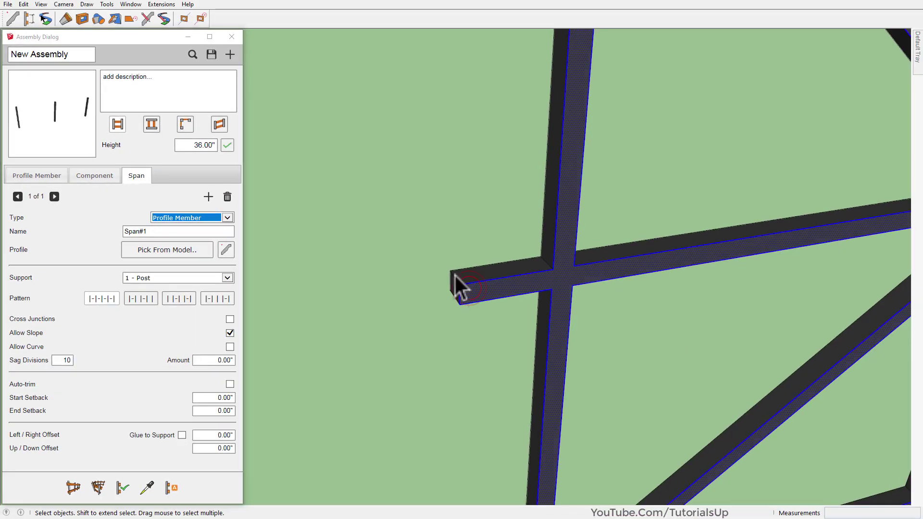
drag(428, 220, 490, 338)
scroll(456, 288, up, 2)
mouse_move(463, 295)
middle_down()
mouse_move(470, 282)
mouse_move(440, 281)
middle_up()
scroll(503, 264, up, 2)
scroll(477, 268, up, 2)
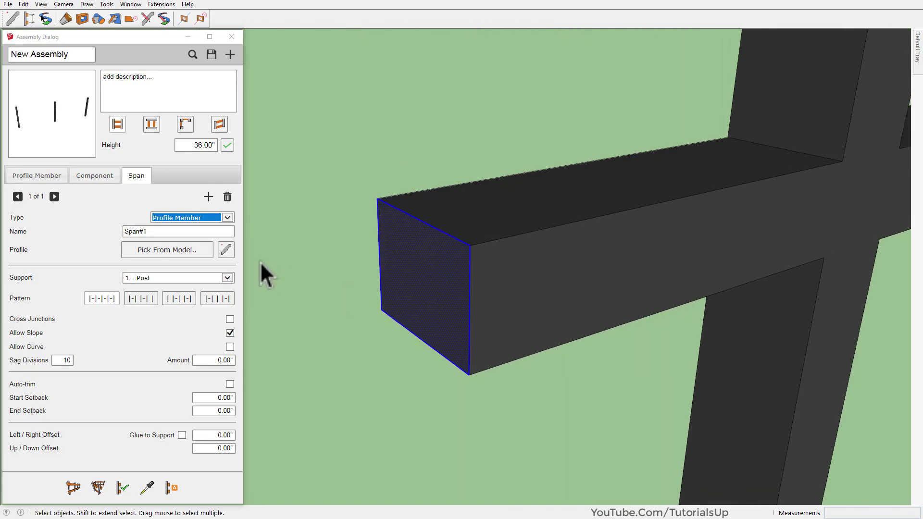
click(145, 231)
text(Rail_1)
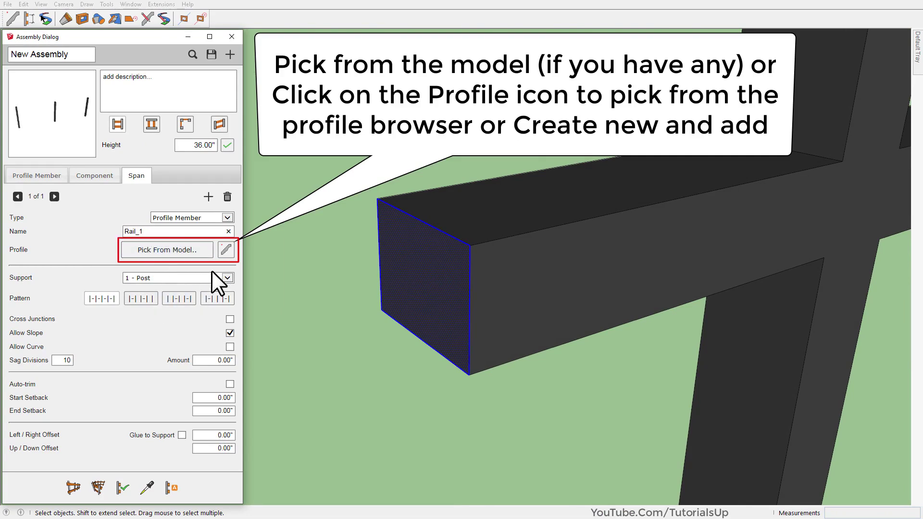
Create a new profile named 'Profile' for Rail_1 using the [Color M07] material.
click(226, 250)
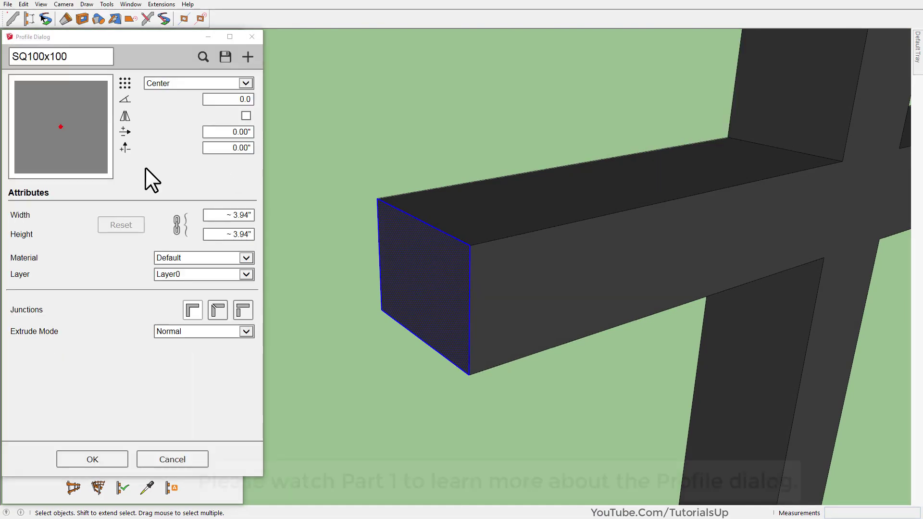
click(247, 57)
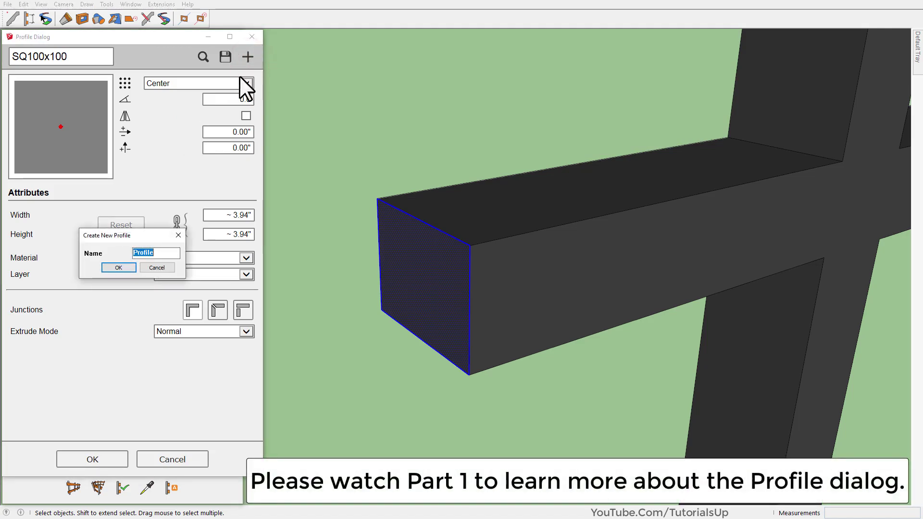
click(118, 268)
click(243, 257)
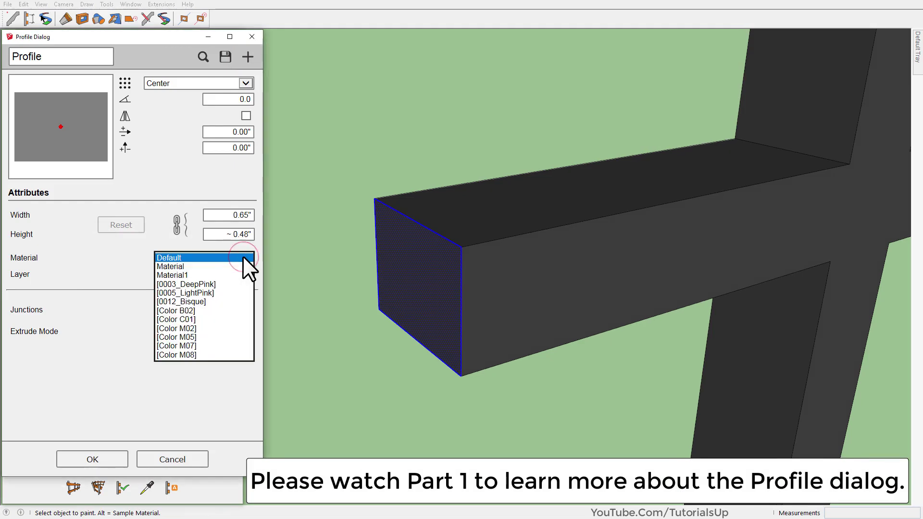
click(195, 346)
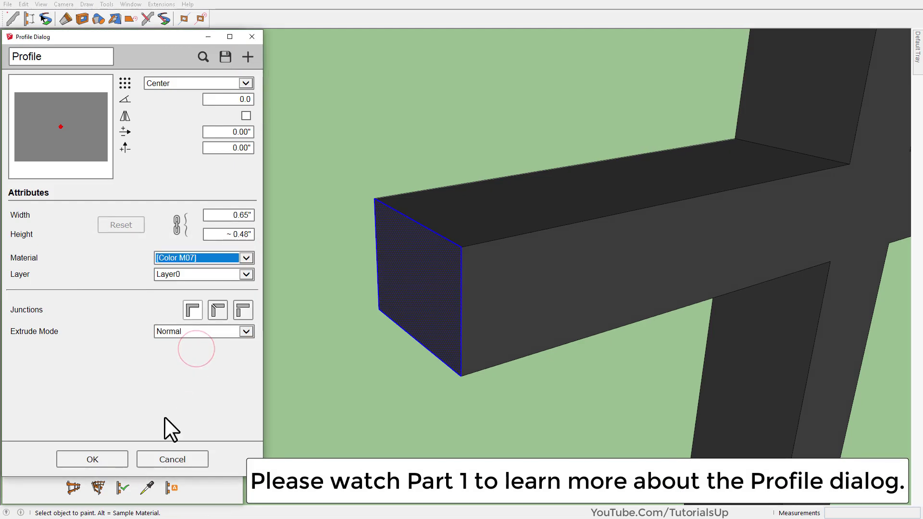
click(87, 462)
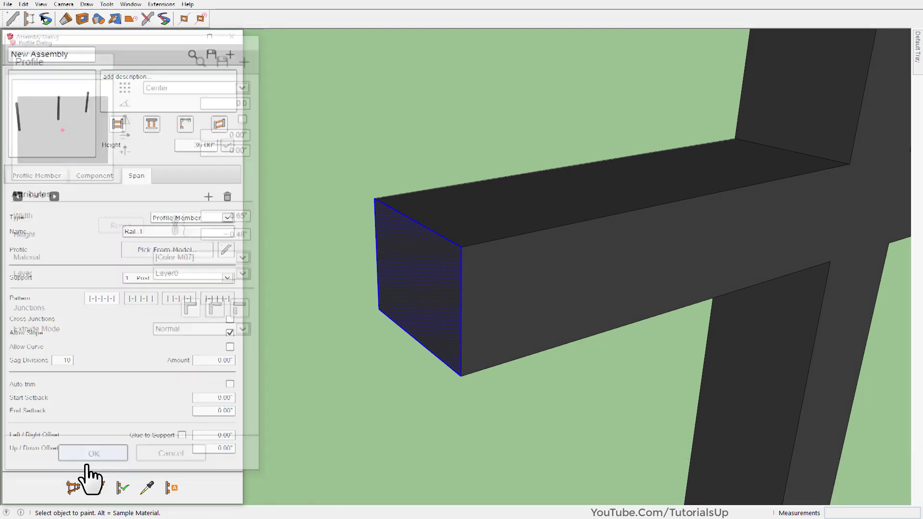
Select the fence assembly and apply its attributes so Rail_1 rails run between the posts.
scroll(394, 260, down, 3)
scroll(394, 259, down, 3)
scroll(396, 262, down, 3)
key(space)
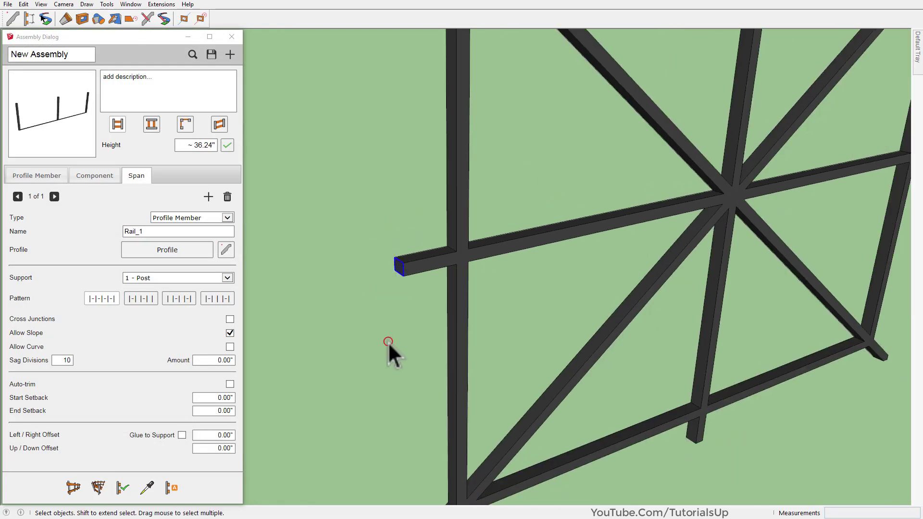
scroll(405, 307, down, 3)
scroll(454, 324, down, 3)
scroll(456, 82, up, 3)
scroll(613, 240, up, 3)
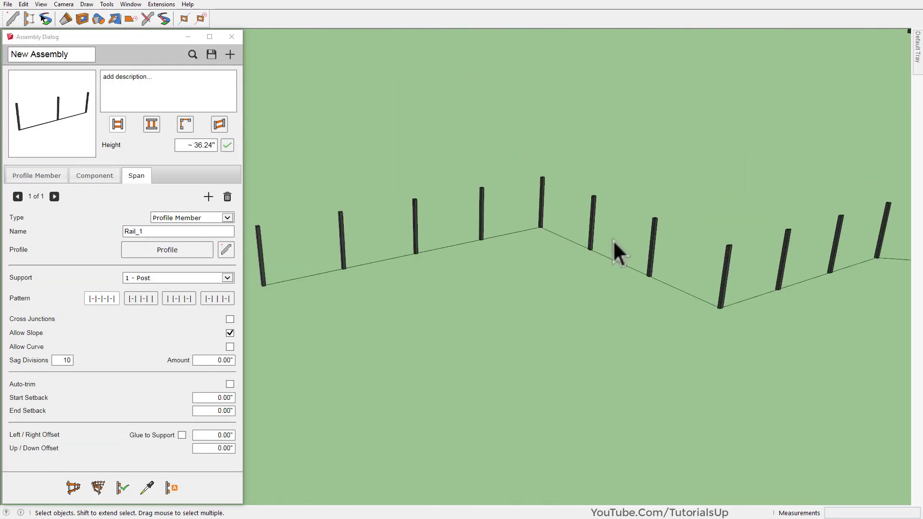
scroll(677, 244, down, 2)
mouse_move(713, 209)
middle_down()
mouse_move(396, 206)
mouse_move(682, 287)
middle_up()
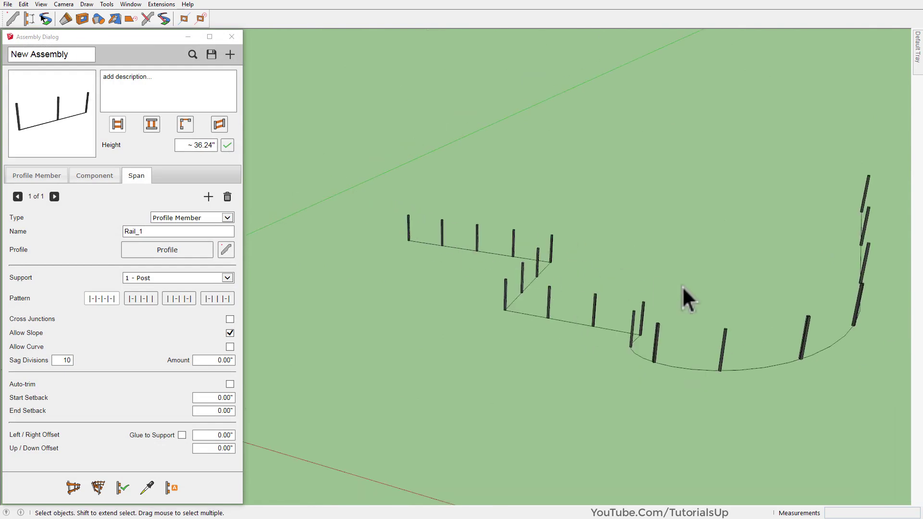
scroll(682, 286, up, 3)
scroll(506, 319, up, 2)
scroll(482, 275, up, 3)
scroll(459, 314, down, 1)
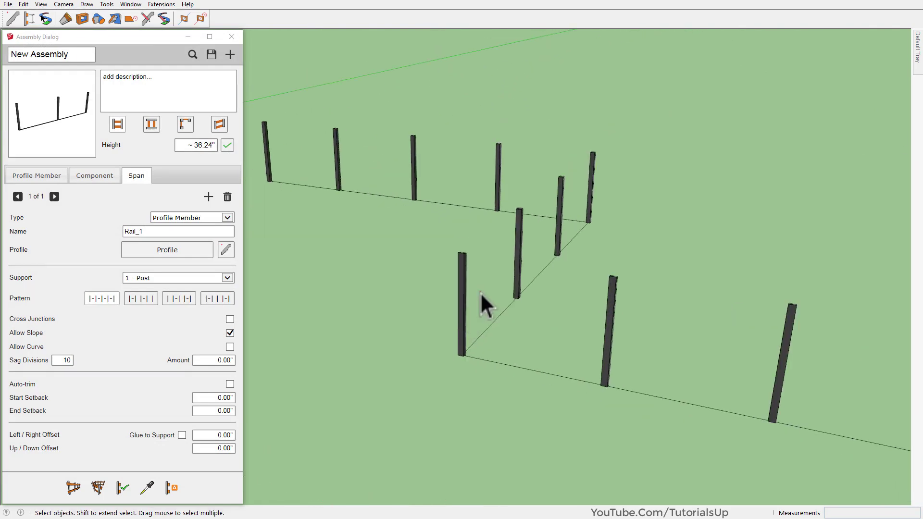
click(480, 292)
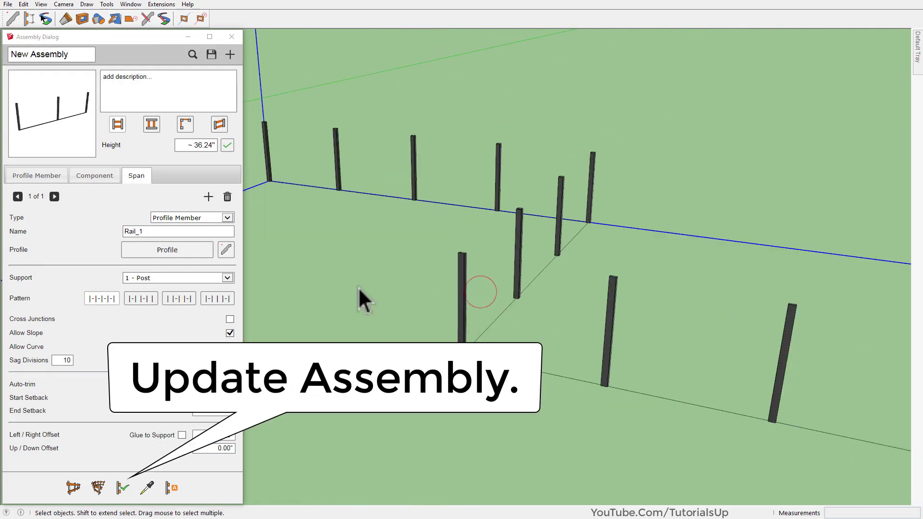
click(120, 488)
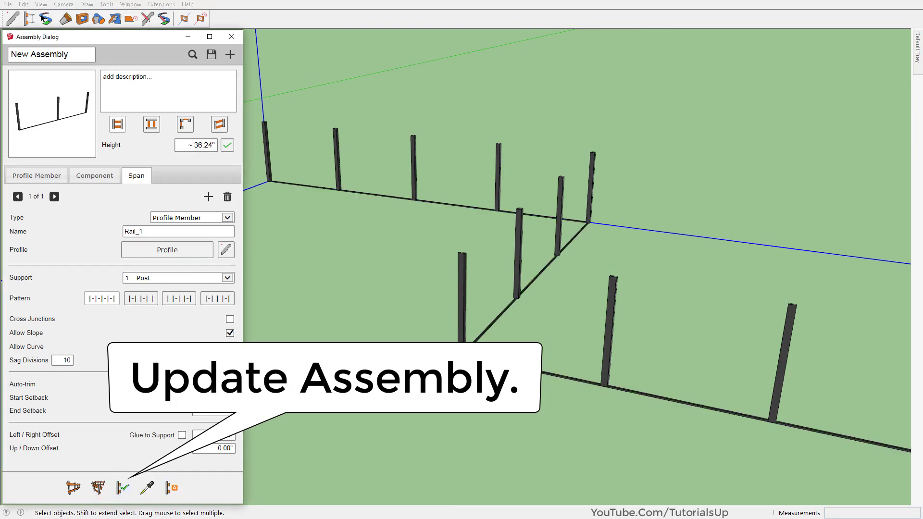
scroll(469, 360, up, 2)
scroll(469, 359, up, 3)
mouse_move(469, 357)
middle_down()
mouse_move(488, 252)
mouse_move(526, 336)
mouse_move(449, 354)
middle_up()
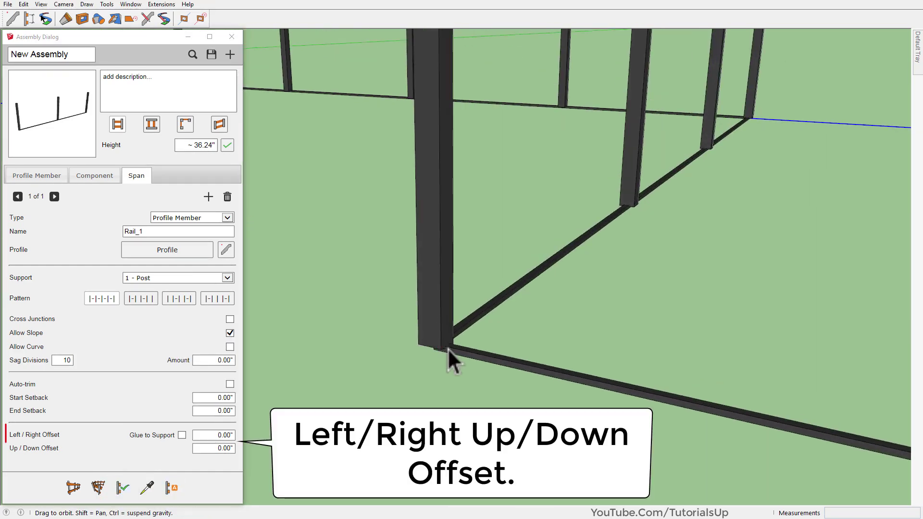
click(198, 448)
scroll(400, 341, down, 3)
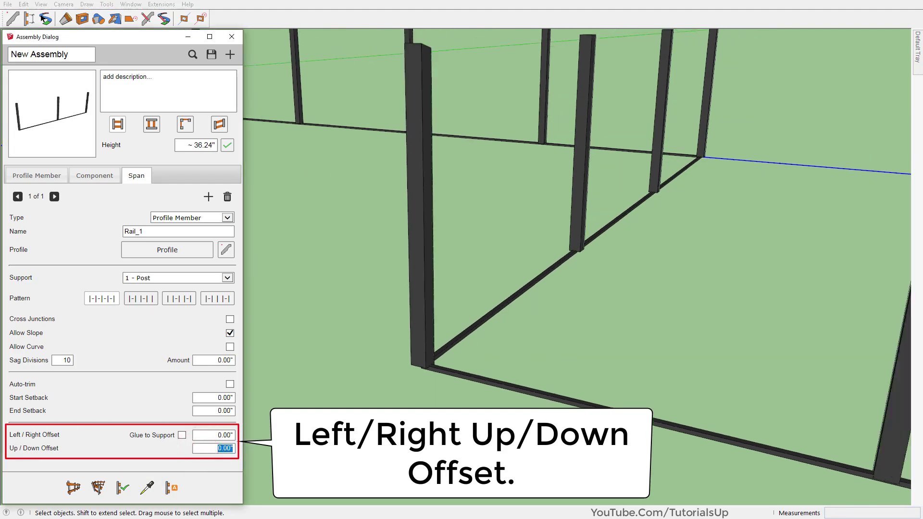
middle_drag(403, 341, 429, 350)
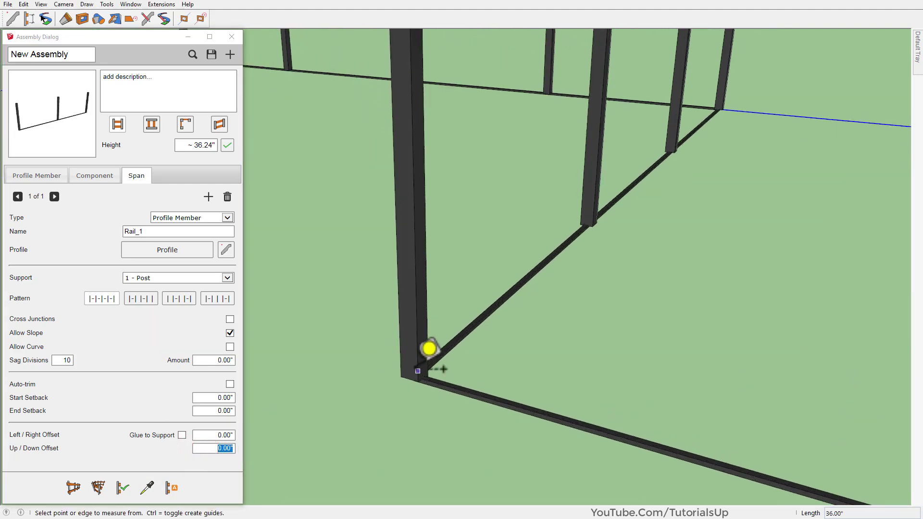
key(t)
click(410, 361)
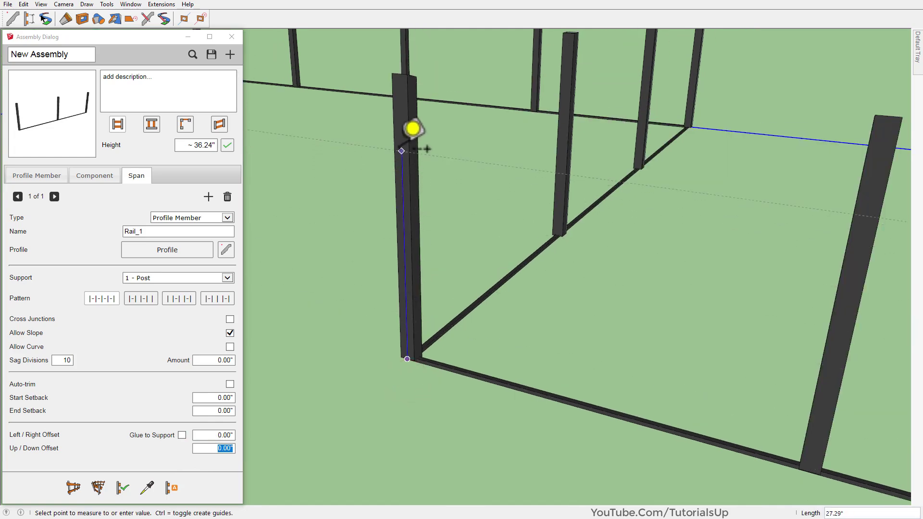
text(30.07)
key(Return)
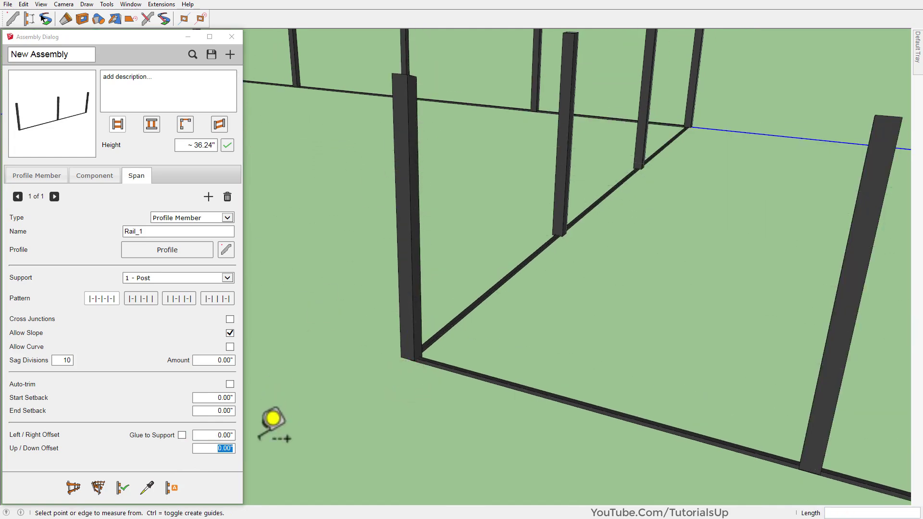
click(214, 449)
text(0)
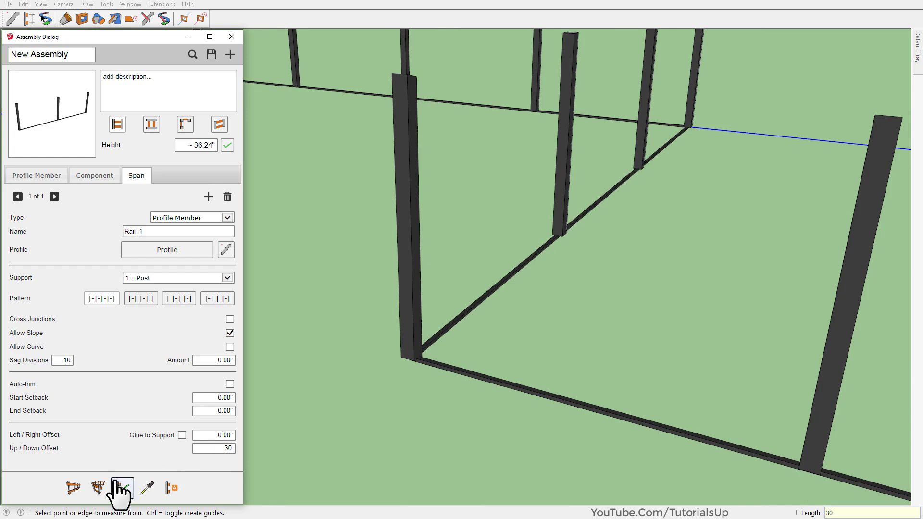
click(124, 488)
scroll(381, 288, down, 3)
scroll(423, 263, down, 3)
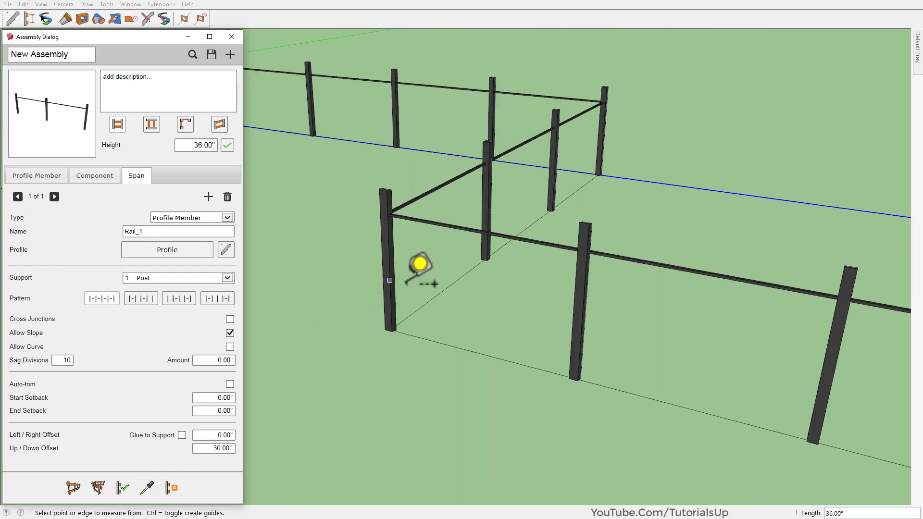
middle_drag(422, 264, 528, 271)
scroll(743, 232, down, 5)
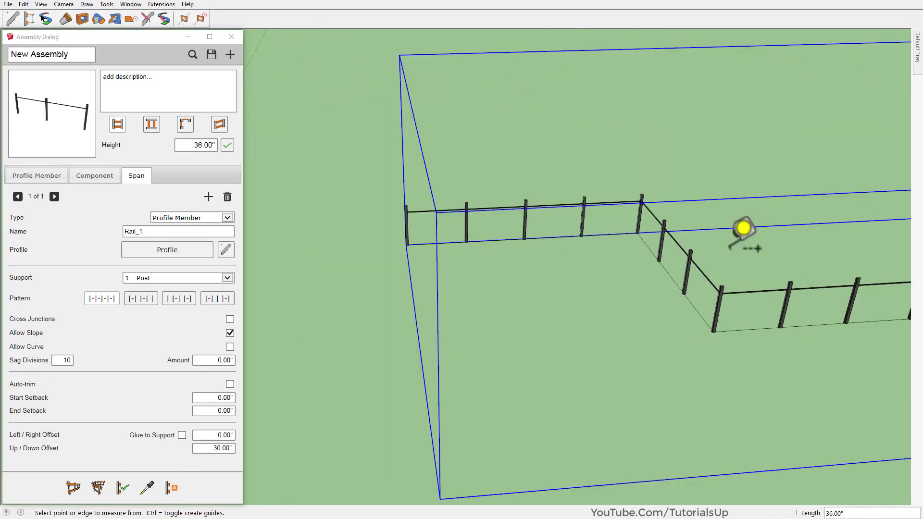
scroll(515, 204, up, 5)
scroll(515, 203, up, 3)
mouse_move(515, 204)
middle_down()
mouse_move(435, 245)
mouse_move(465, 252)
mouse_move(411, 232)
mouse_move(500, 240)
mouse_move(510, 226)
mouse_move(419, 246)
middle_up()
scroll(434, 224, up, 3)
scroll(443, 214, up, 3)
scroll(443, 214, up, 3)
scroll(500, 237, down, 1)
scroll(477, 250, down, 5)
scroll(371, 270, down, 2)
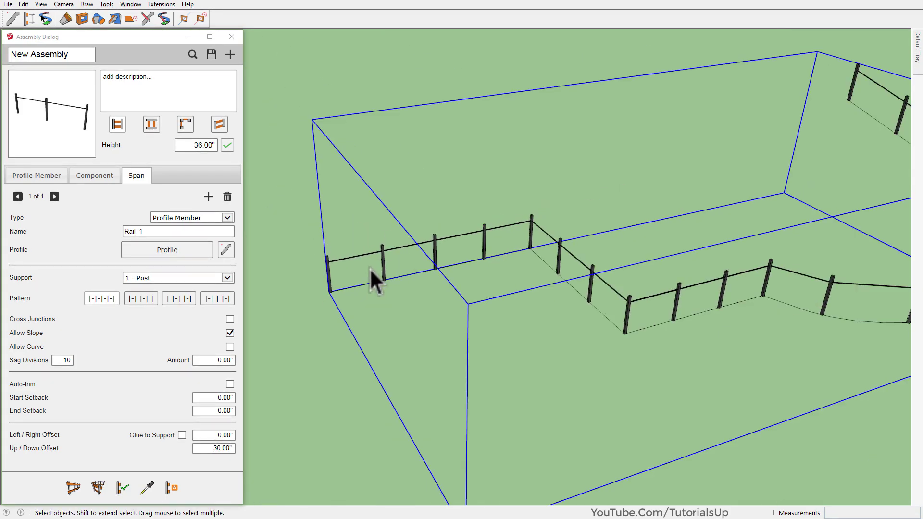
click(551, 366)
scroll(645, 263, up, 2)
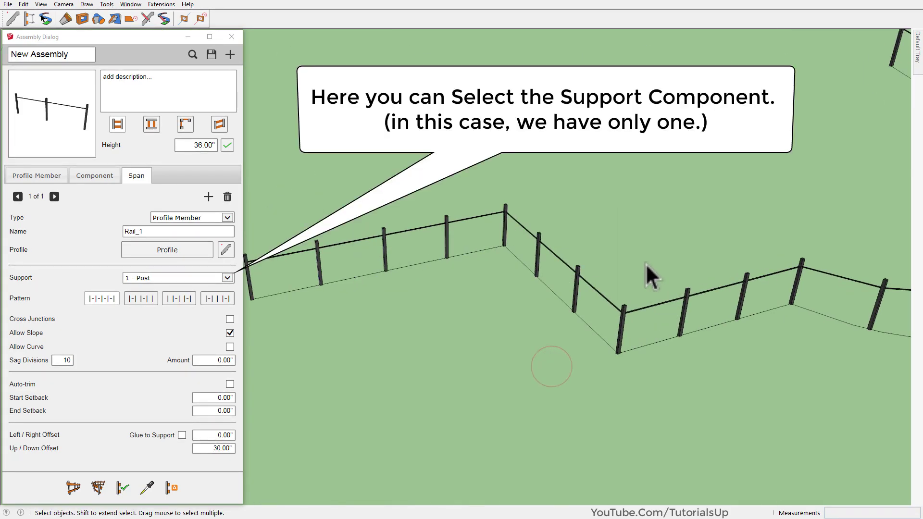
click(227, 278)
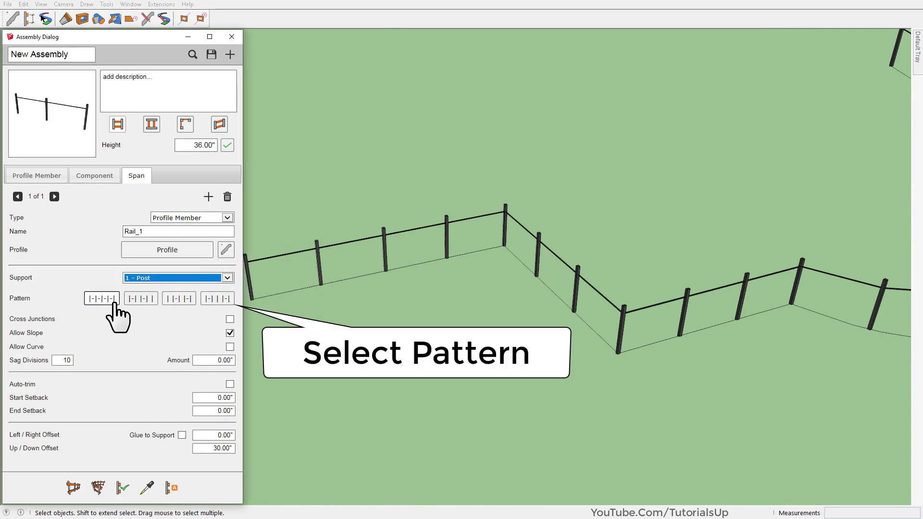
click(133, 300)
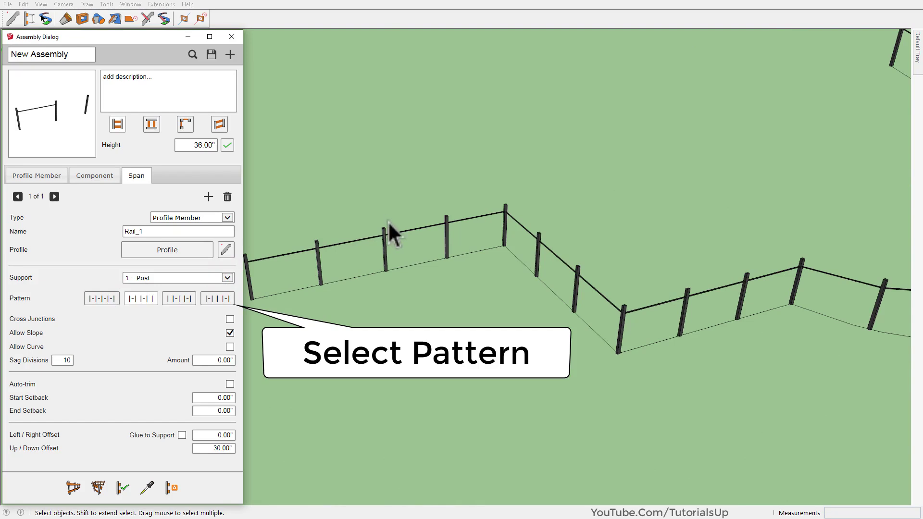
click(412, 243)
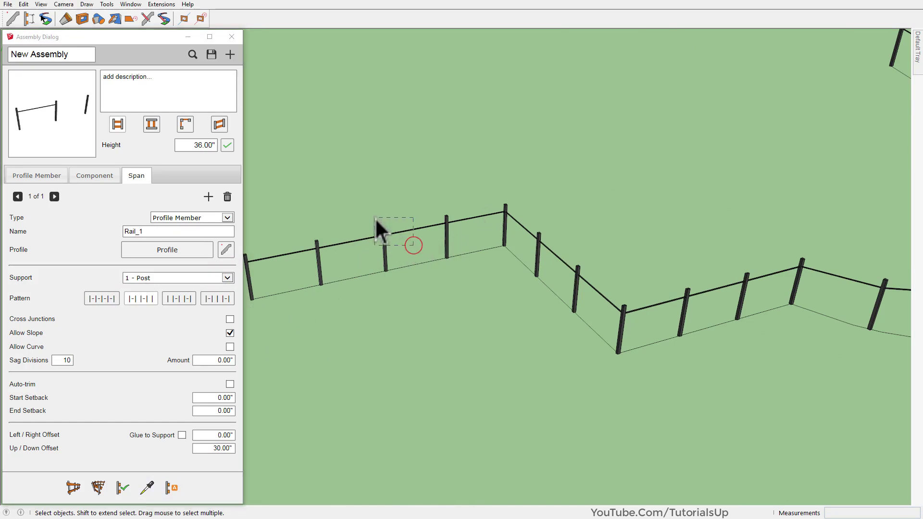
click(122, 487)
click(504, 370)
scroll(503, 371, down, 3)
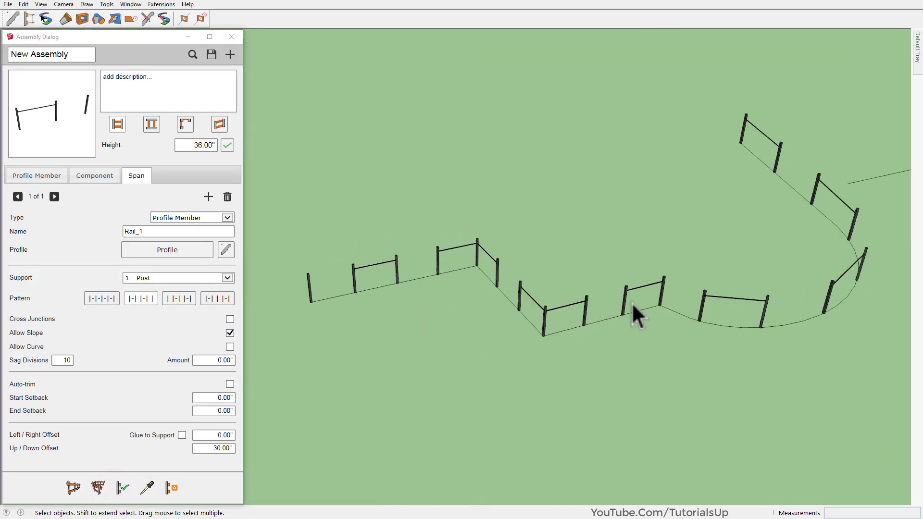
mouse_move(631, 302)
middle_down()
mouse_move(309, 223)
mouse_move(283, 226)
mouse_move(618, 295)
middle_up()
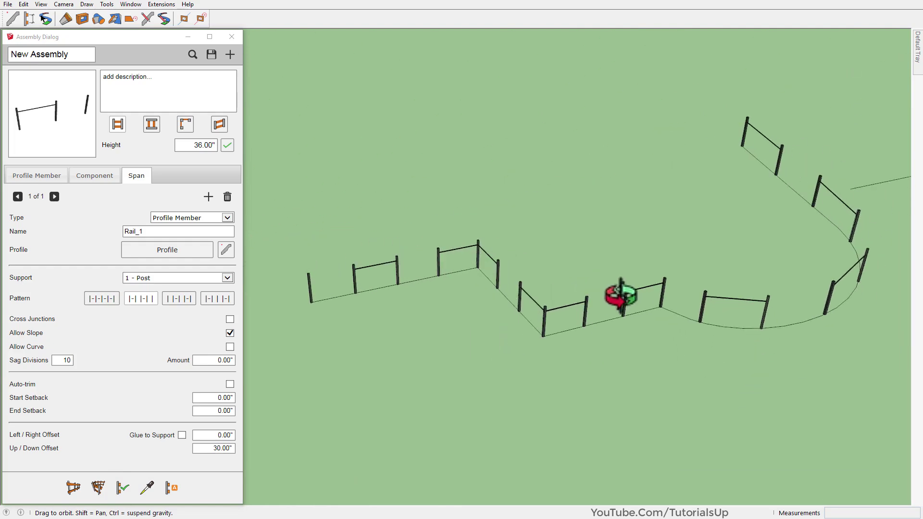
scroll(737, 181, up, 2)
scroll(730, 241, down, 1)
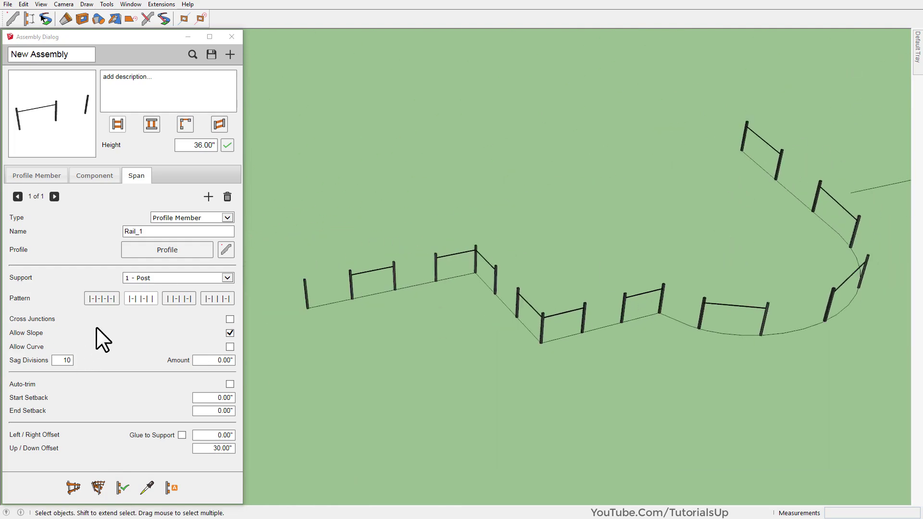
click(179, 298)
click(391, 271)
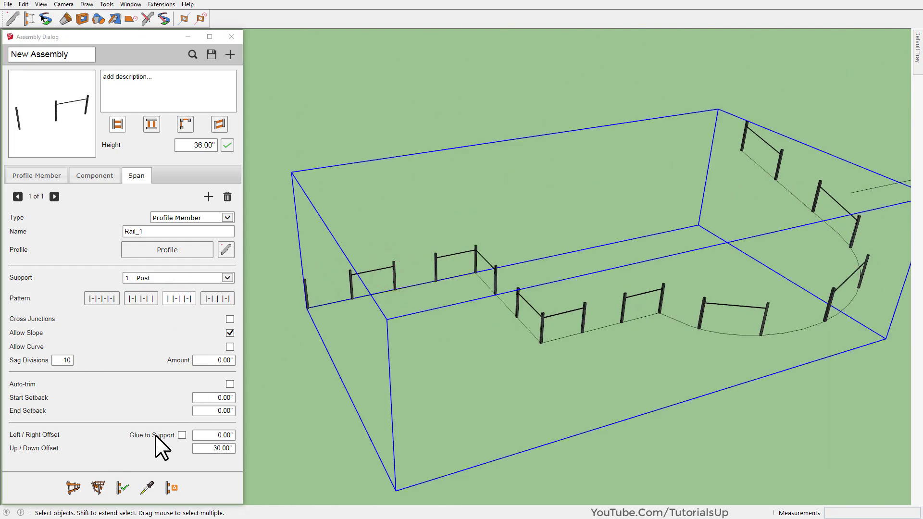
click(120, 491)
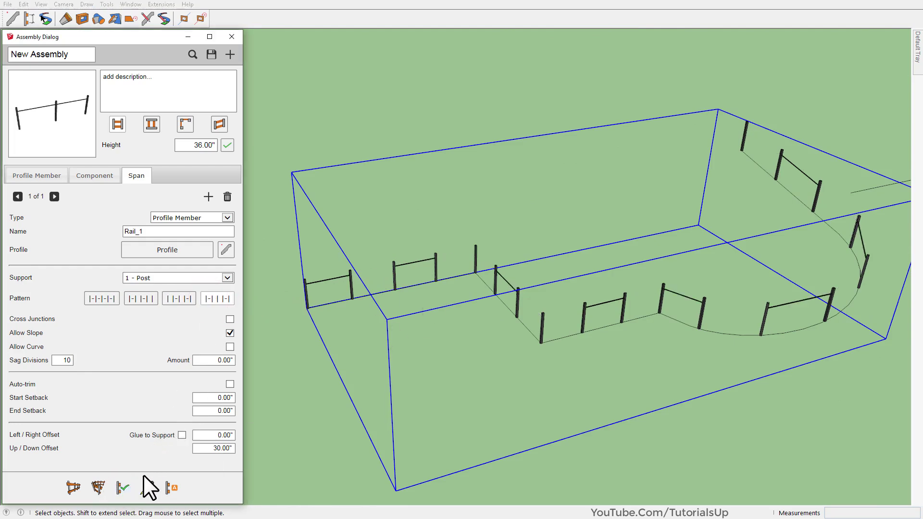
scroll(377, 250, up, 3)
scroll(358, 301, up, 3)
mouse_move(359, 300)
middle_down()
mouse_move(597, 222)
mouse_move(409, 249)
mouse_move(658, 275)
middle_up()
mouse_move(414, 233)
middle_down()
mouse_move(549, 330)
mouse_move(684, 336)
mouse_move(661, 298)
mouse_move(366, 371)
middle_up()
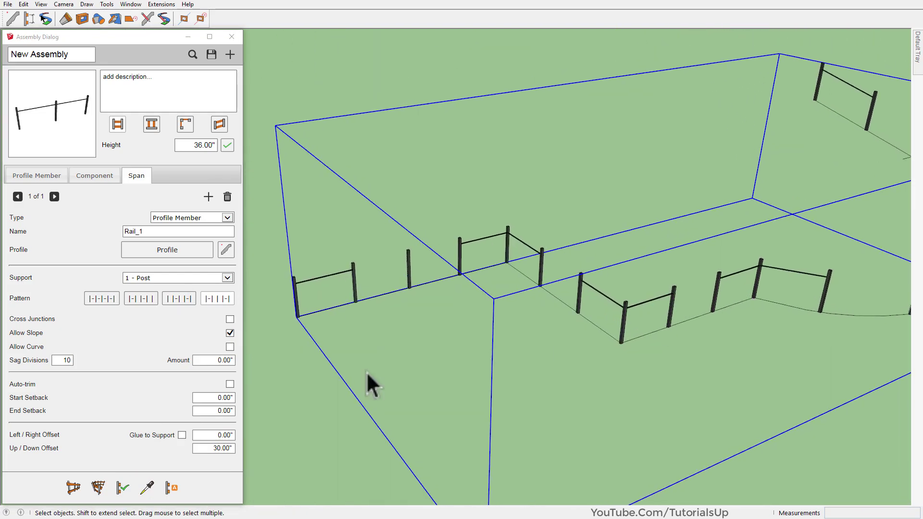
click(102, 299)
click(123, 488)
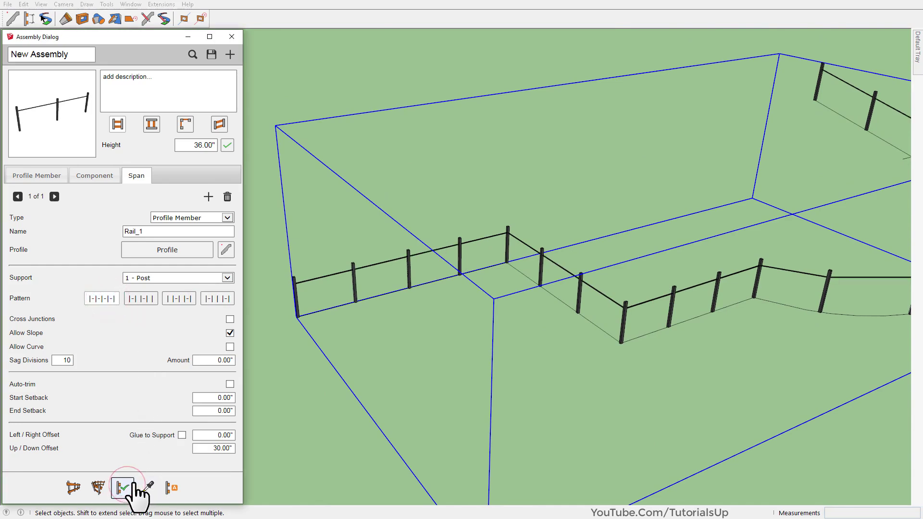
mouse_move(519, 343)
middle_down()
mouse_move(552, 299)
mouse_move(200, 248)
mouse_move(463, 289)
mouse_move(586, 350)
mouse_move(353, 264)
middle_up()
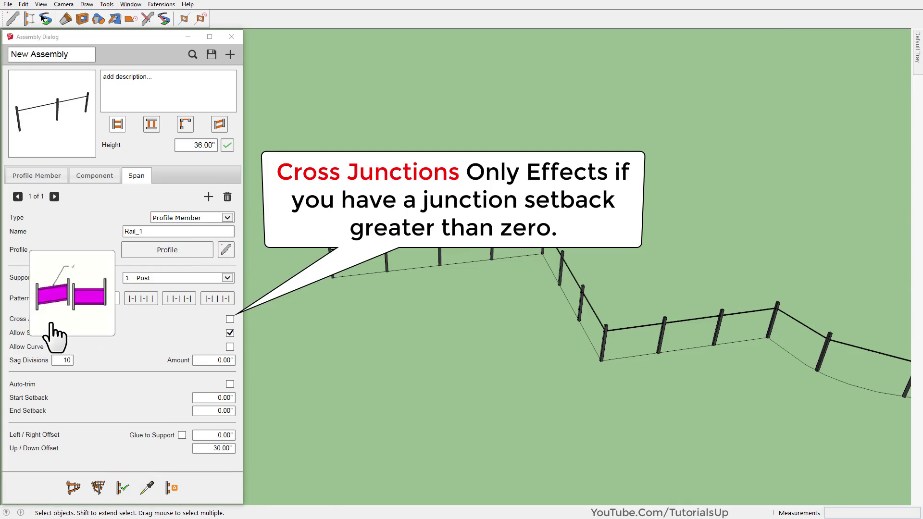
Set the Post junction setback to 30" and rebuild the fence assembly.
click(96, 176)
click(207, 336)
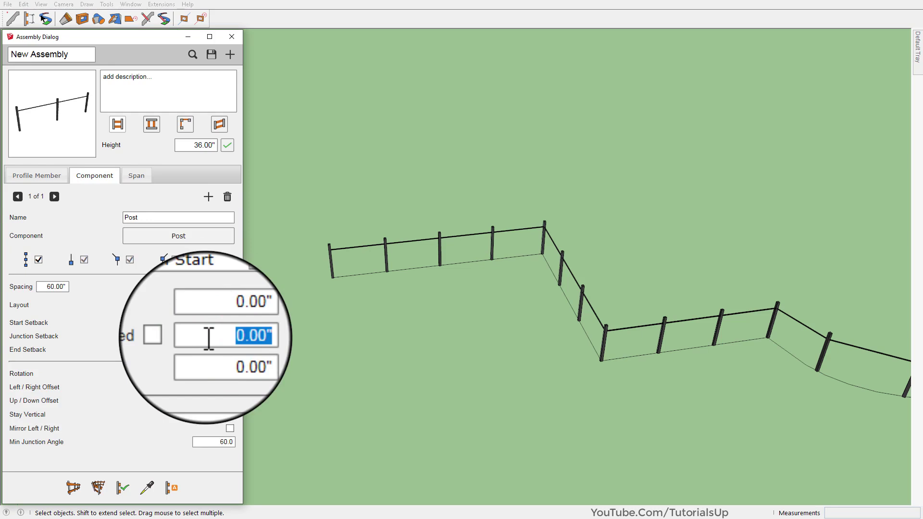
key(Return)
click(327, 248)
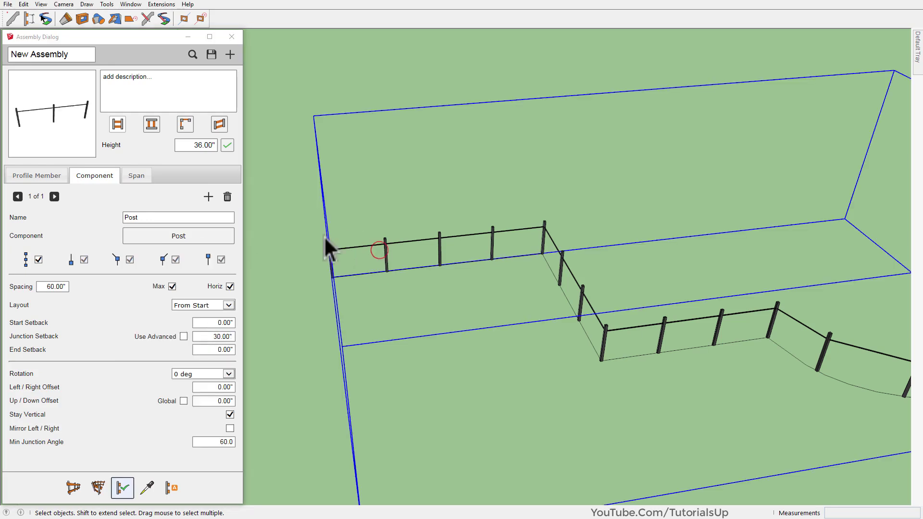
click(122, 488)
scroll(582, 254, up, 3)
mouse_move(583, 241)
middle_down()
mouse_move(586, 309)
mouse_move(495, 308)
mouse_move(546, 247)
mouse_move(469, 233)
middle_up()
scroll(480, 253, up, 3)
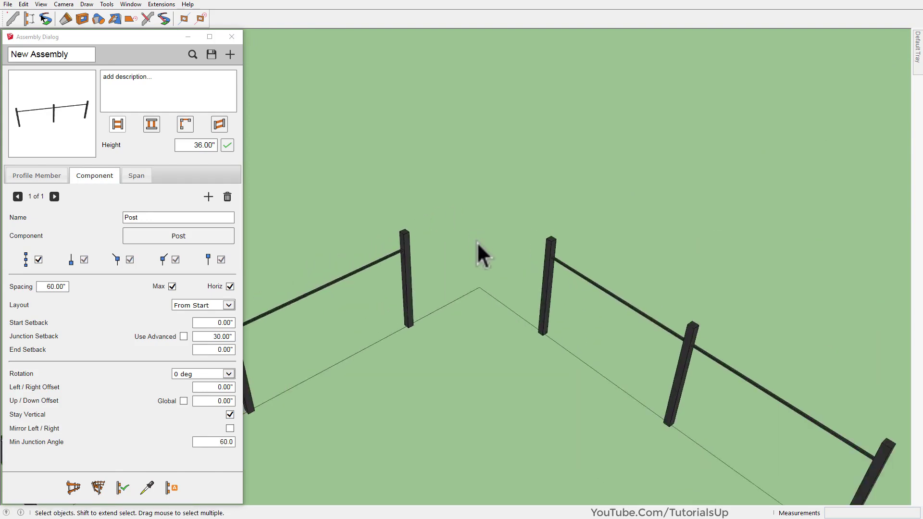
scroll(480, 254, up, 2)
scroll(365, 216, down, 3)
middle_drag(381, 240, 373, 229)
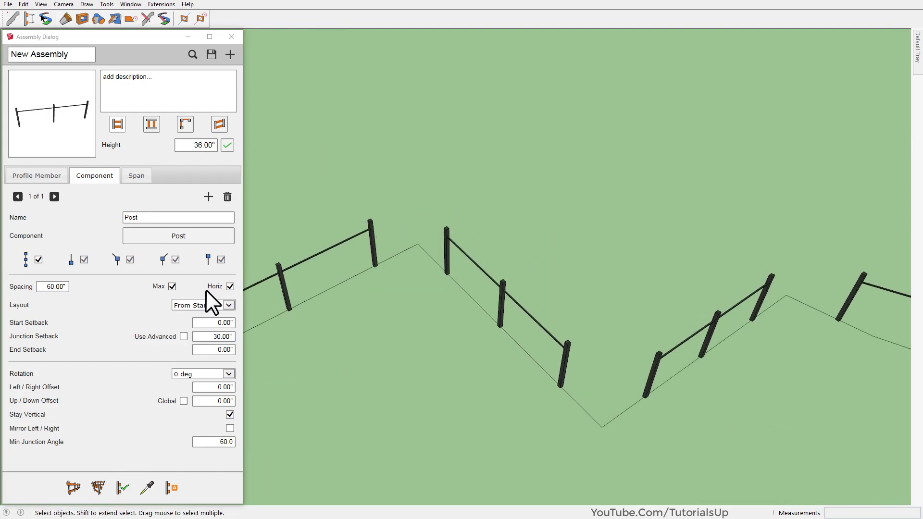
Enable Cross Junctions on the Rail_1 span and rebuild the fence.
click(135, 175)
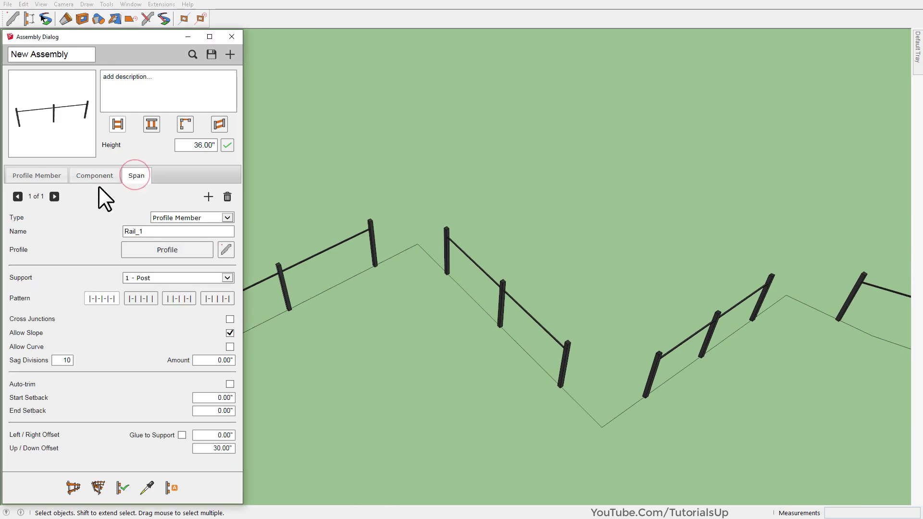
click(230, 332)
click(386, 238)
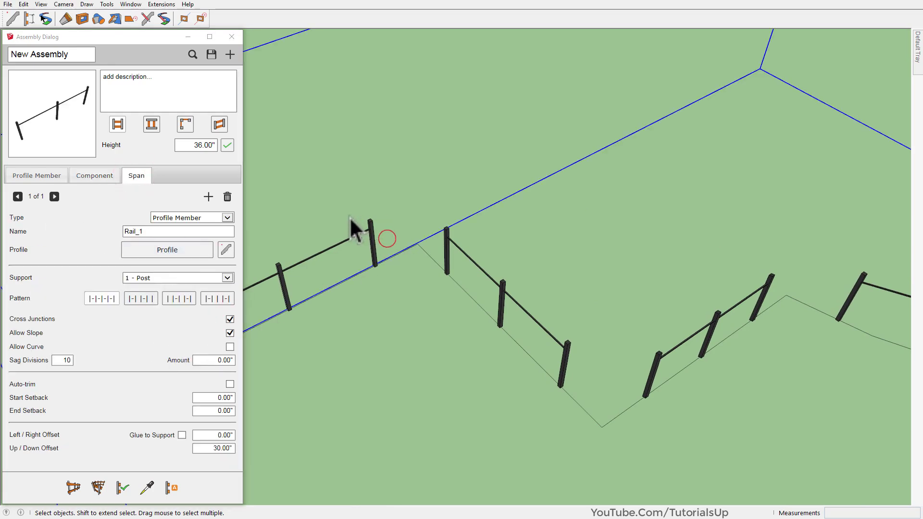
click(125, 489)
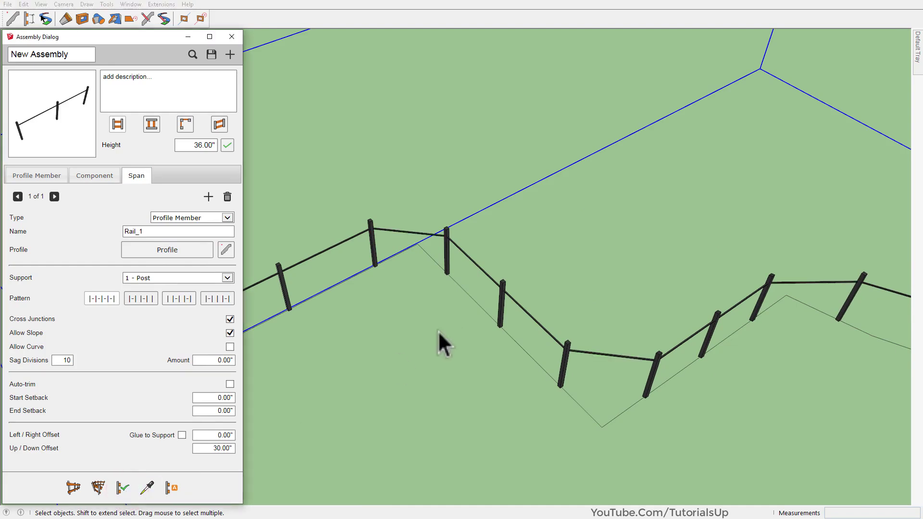
mouse_move(438, 331)
middle_down()
mouse_move(377, 360)
mouse_move(432, 371)
mouse_move(397, 120)
mouse_move(319, 10)
middle_up()
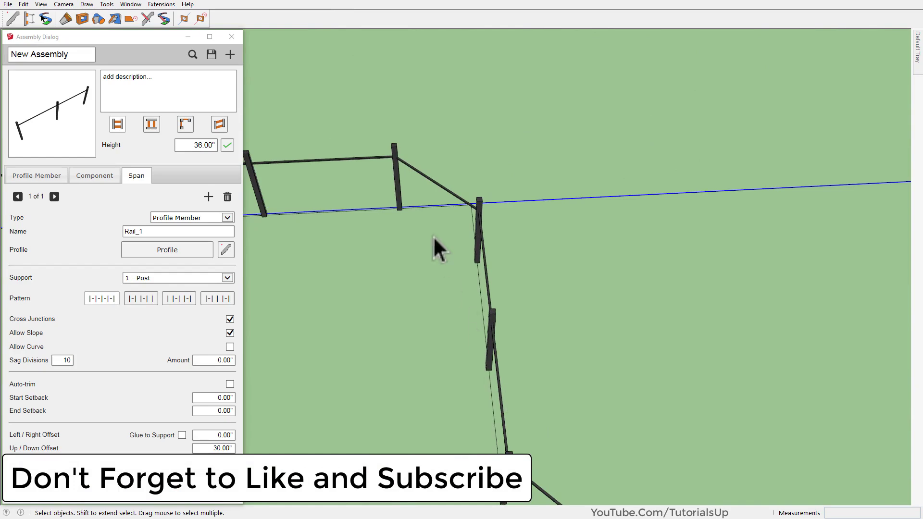
mouse_move(433, 236)
middle_down()
mouse_move(537, 445)
mouse_move(496, 341)
middle_up()
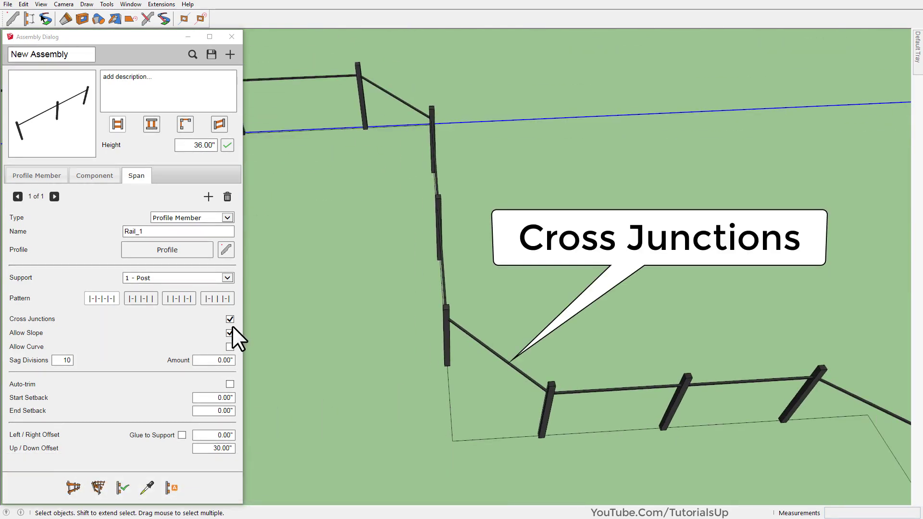
Compare by rebuilding with Cross Junctions off, then turn it back on and rebuild.
click(229, 320)
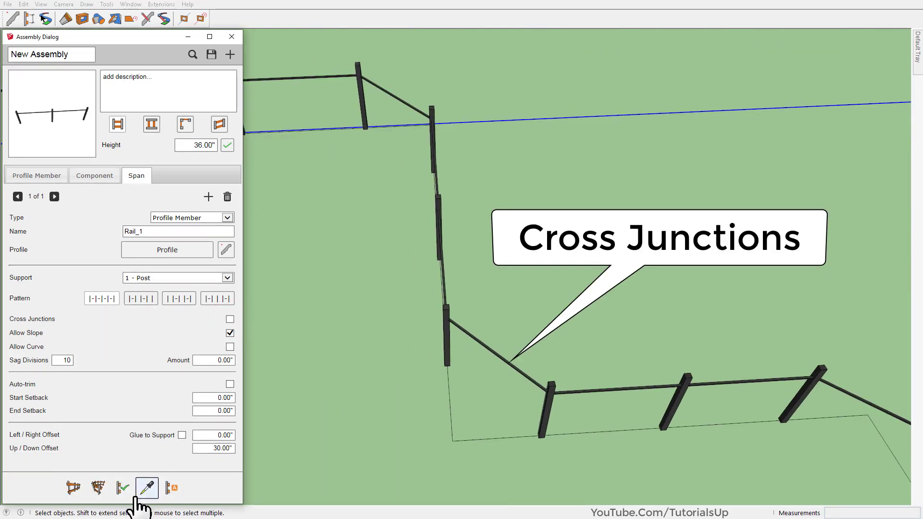
click(121, 487)
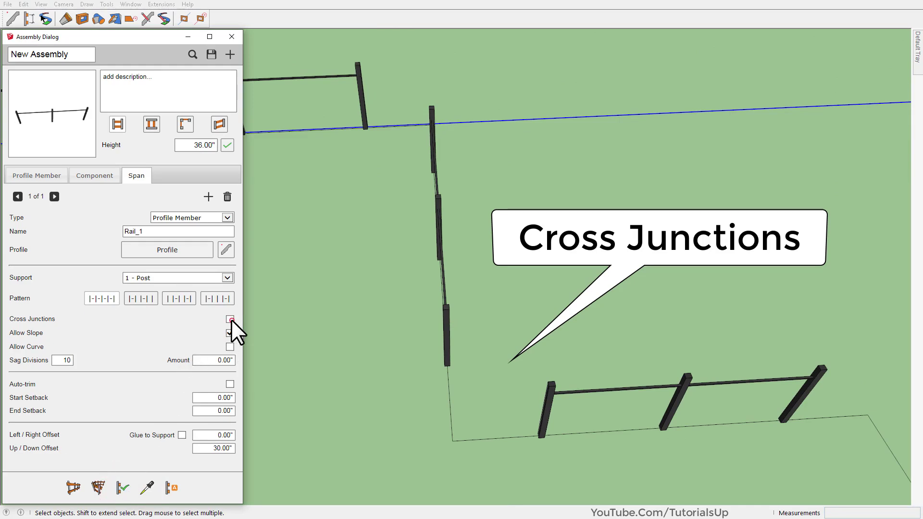
click(230, 319)
click(123, 488)
scroll(418, 409, down, 1)
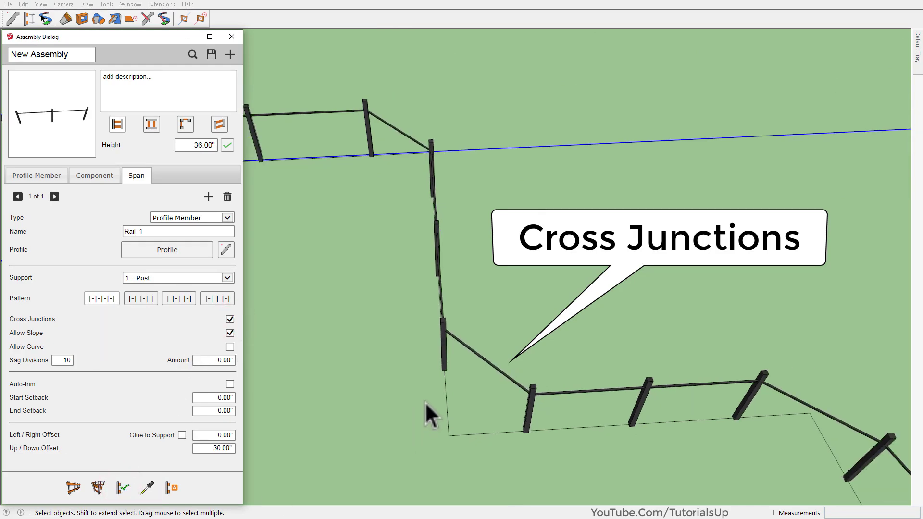
scroll(428, 371, down, 1)
scroll(385, 346, down, 1)
scroll(549, 361, down, 1)
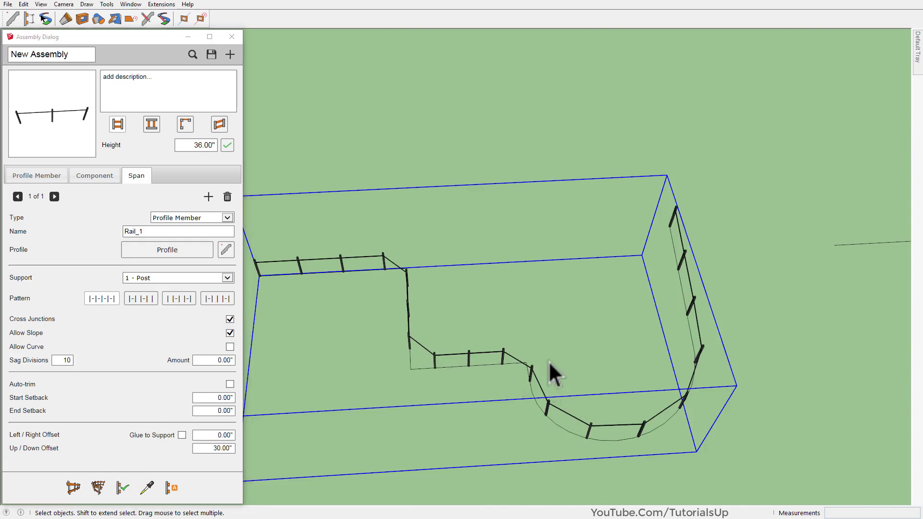
mouse_move(549, 362)
middle_down()
mouse_move(381, 185)
mouse_move(612, 439)
middle_up()
scroll(552, 418, up, 2)
Enable Allow Slope on Rail_1, rebuild the fence, and check that rails join post to post.
scroll(485, 394, up, 2)
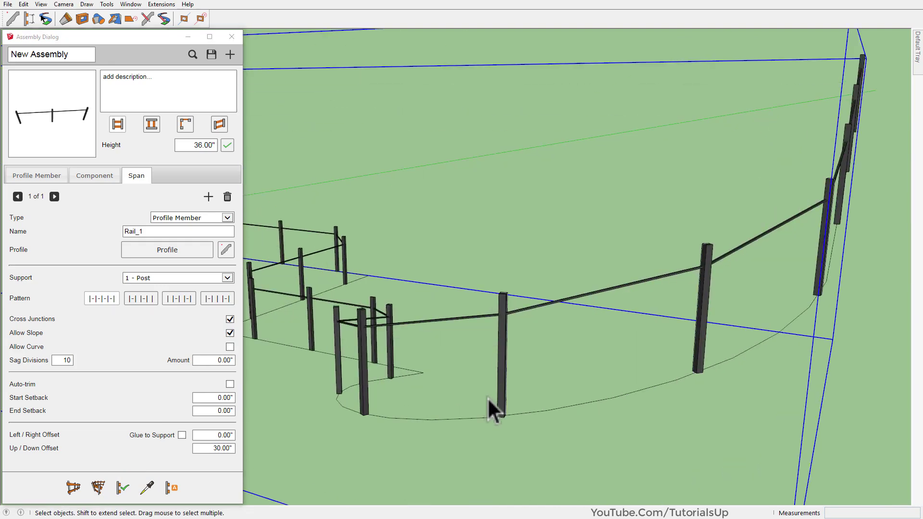
mouse_move(489, 399)
middle_down()
mouse_move(601, 412)
mouse_move(614, 426)
middle_up()
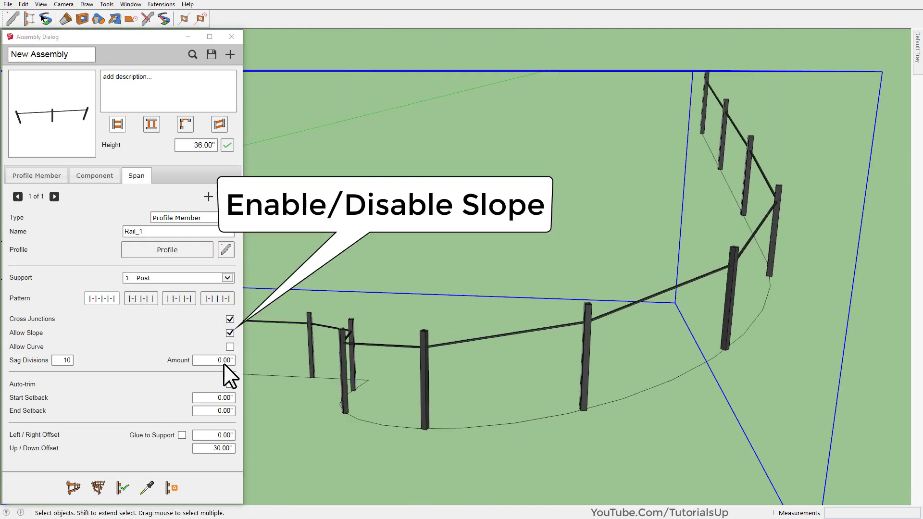
click(231, 333)
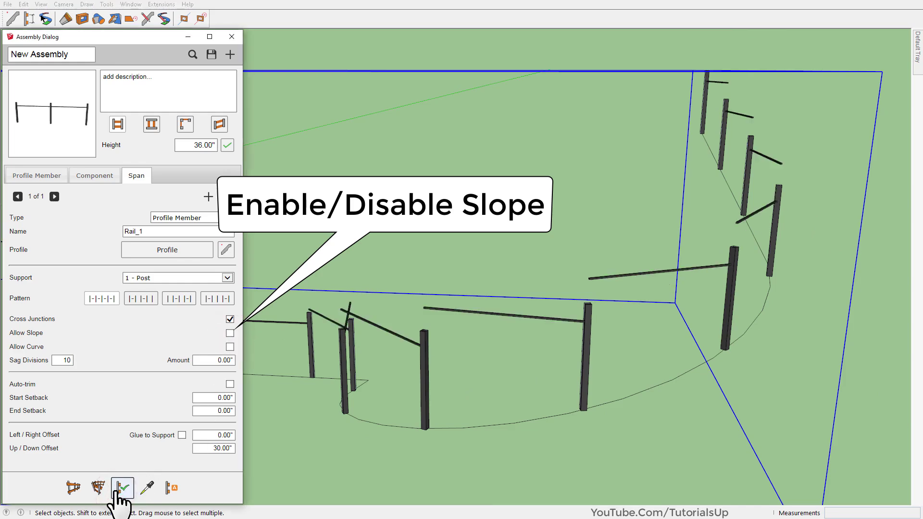
mouse_move(382, 365)
middle_down()
mouse_move(561, 329)
mouse_move(828, 377)
mouse_move(865, 370)
mouse_move(519, 367)
mouse_move(233, 383)
mouse_move(606, 322)
middle_up()
scroll(468, 321, up, 2)
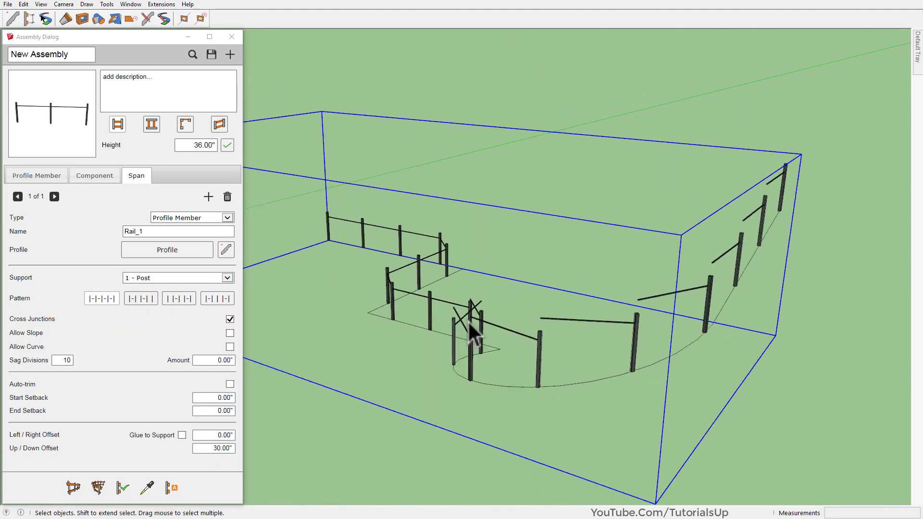
mouse_move(468, 321)
middle_down()
mouse_move(449, 323)
mouse_move(655, 354)
mouse_move(165, 339)
middle_up()
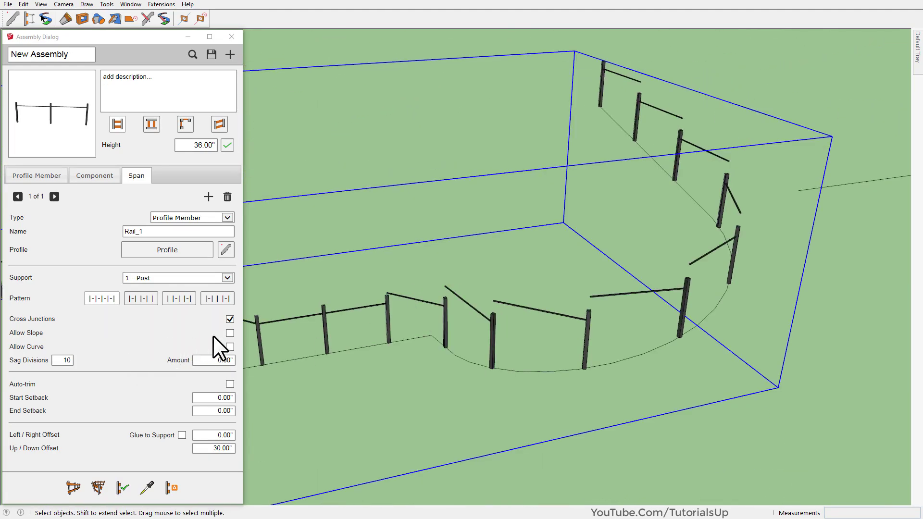
click(230, 333)
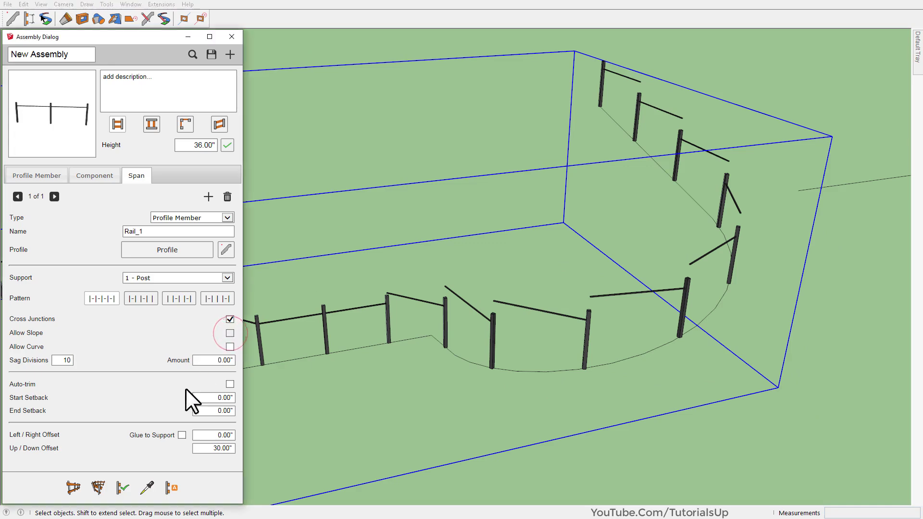
click(123, 495)
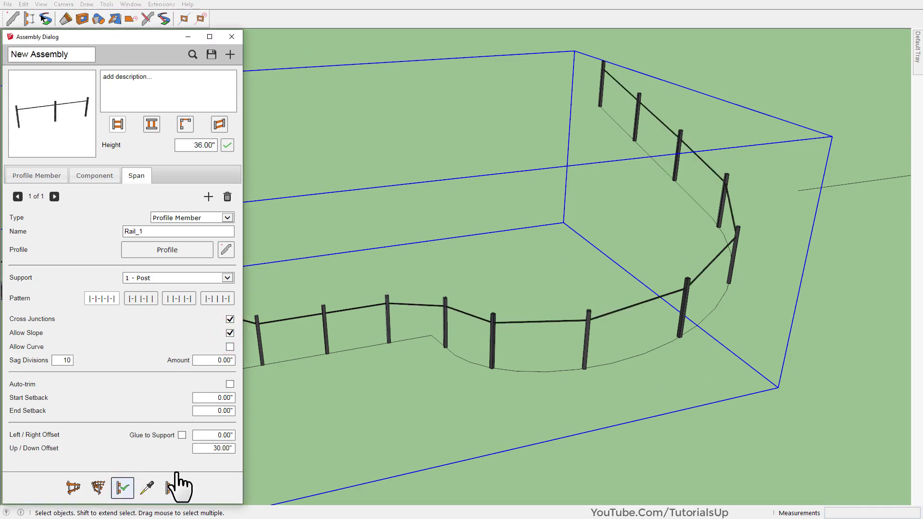
mouse_move(282, 284)
middle_down()
mouse_move(711, 261)
mouse_move(652, 283)
middle_up()
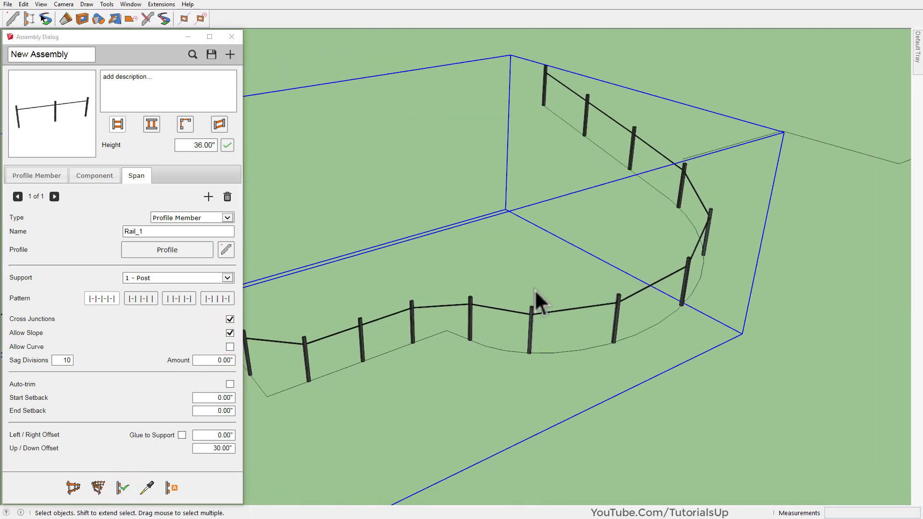
mouse_move(565, 253)
middle_down()
mouse_move(432, 439)
mouse_move(472, 314)
middle_up()
scroll(517, 420, up, 5)
mouse_move(517, 420)
middle_down()
mouse_move(630, 372)
mouse_move(487, 361)
mouse_move(488, 323)
mouse_move(441, 372)
middle_up()
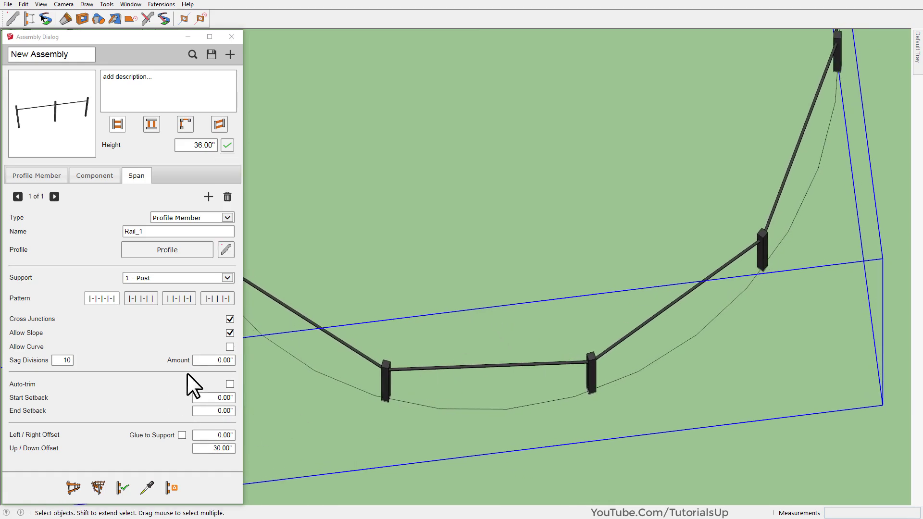
click(229, 347)
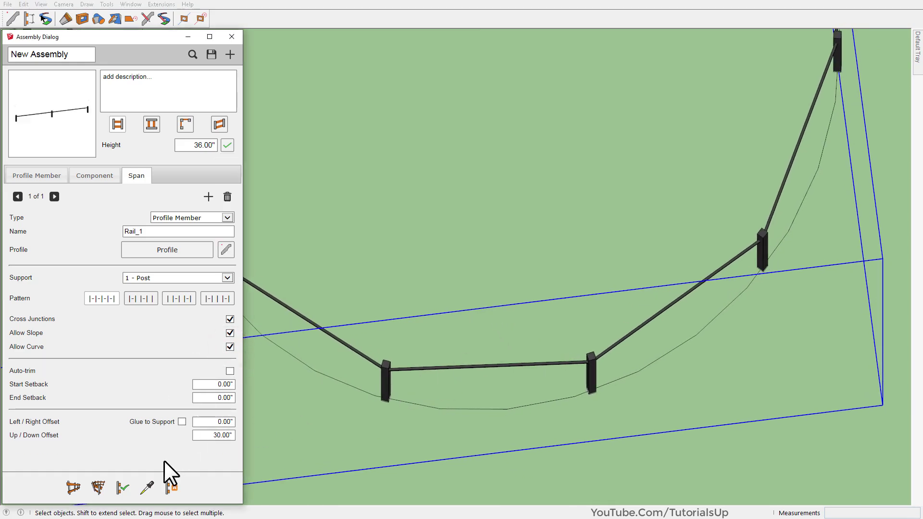
click(126, 495)
middle_drag(523, 345, 533, 365)
scroll(450, 341, up, 2)
scroll(426, 333, up, 2)
scroll(409, 324, up, 2)
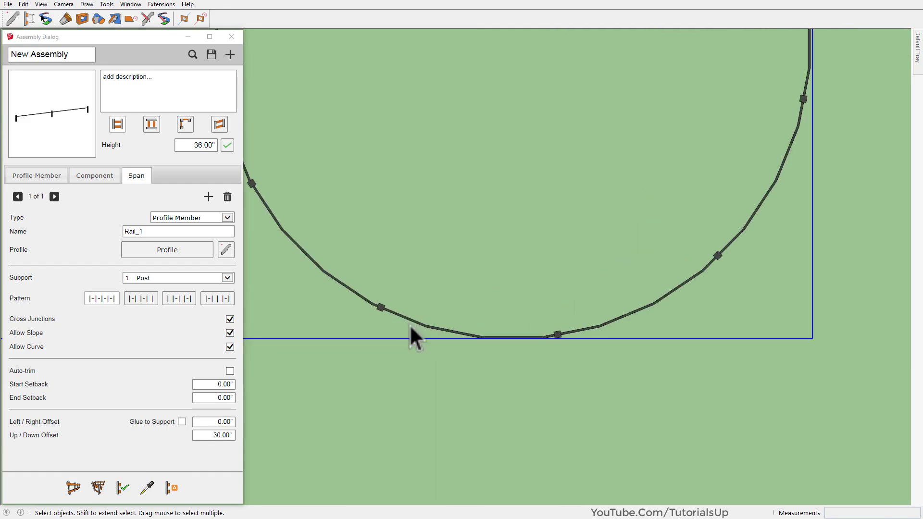
click(230, 347)
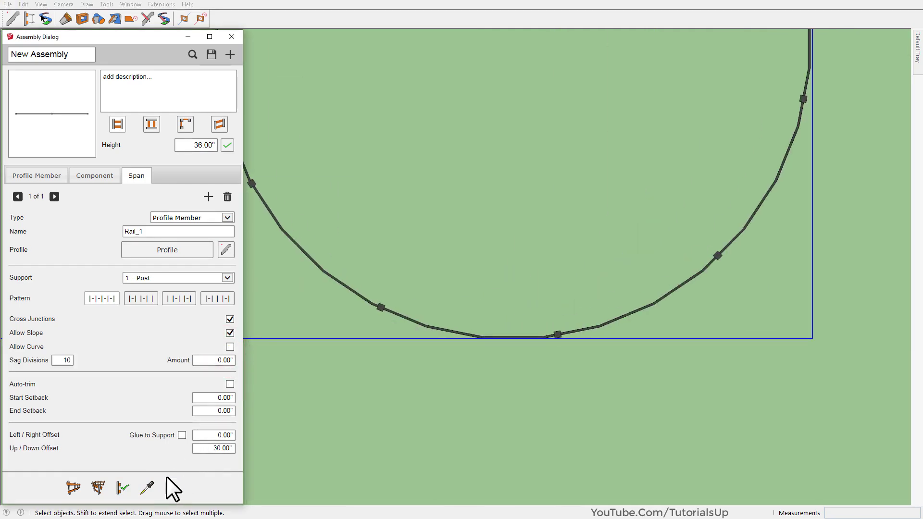
click(122, 494)
mouse_move(539, 340)
middle_down()
mouse_move(638, 181)
mouse_move(661, 231)
middle_up()
mouse_move(367, 284)
middle_down()
mouse_move(641, 152)
mouse_move(703, 275)
middle_up()
scroll(706, 276, up, 2)
scroll(707, 276, down, 3)
scroll(731, 275, down, 2)
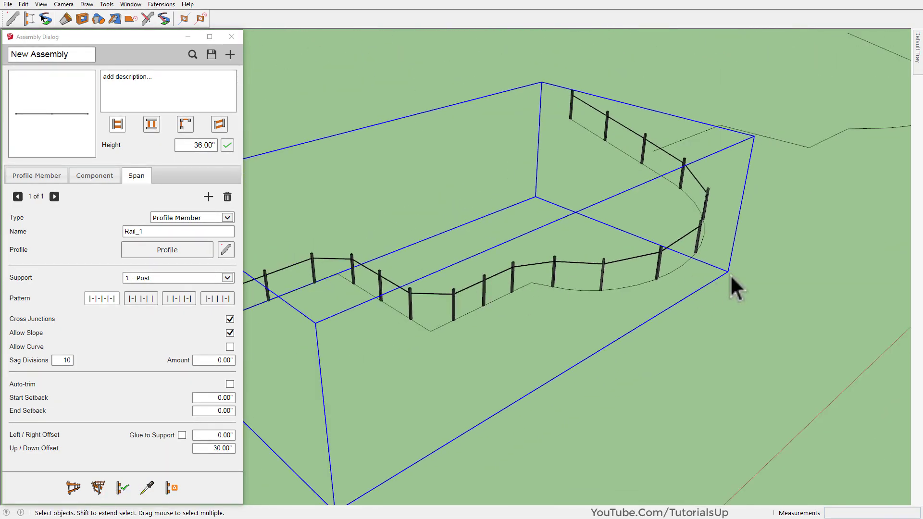
click(544, 334)
scroll(403, 293, up, 5)
scroll(404, 296, up, 3)
scroll(422, 294, up, 3)
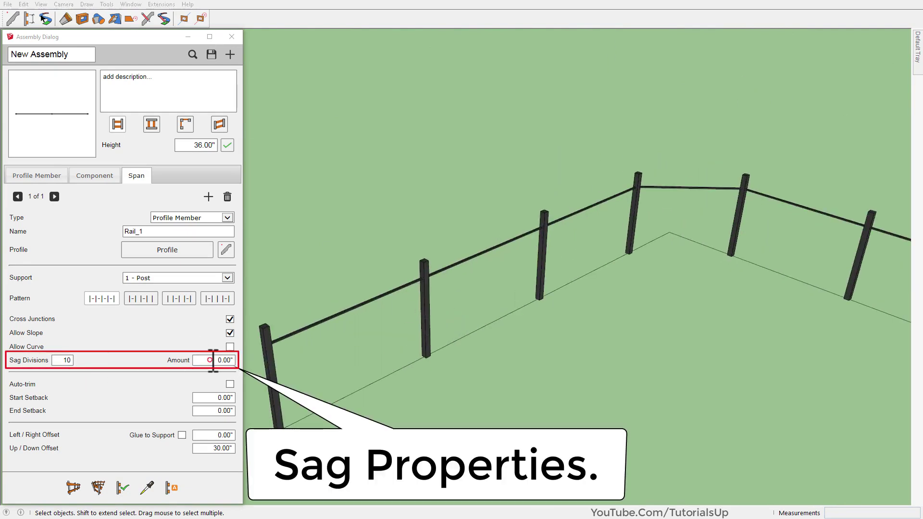
Give Rail_1 a 20" sag Amount and rebuild the fence rails.
click(210, 360)
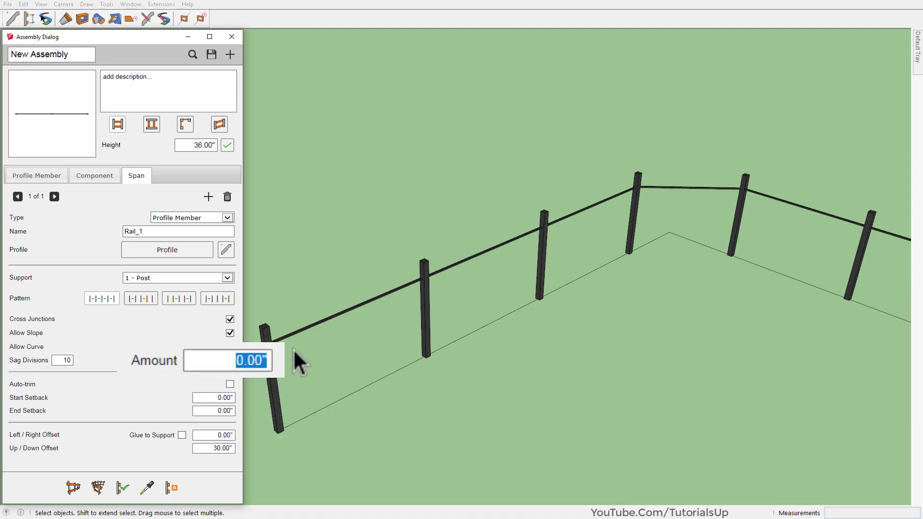
text(20)
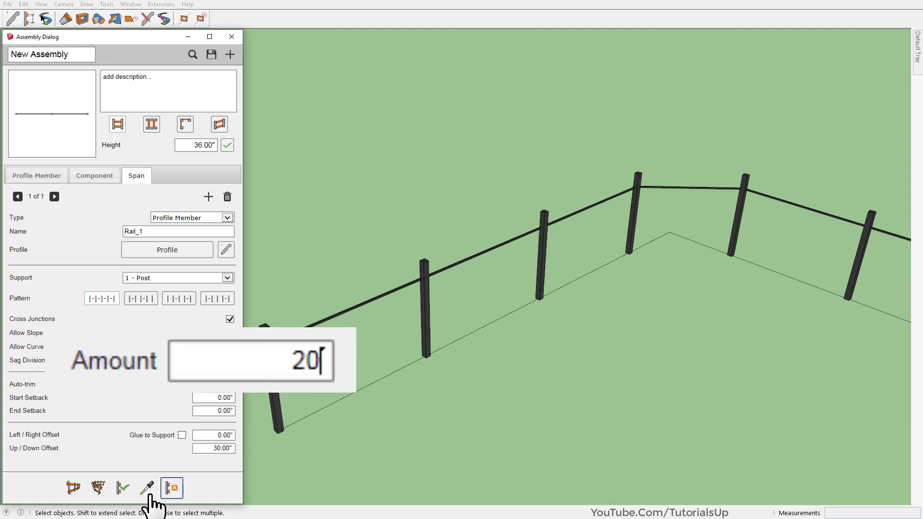
click(378, 331)
click(122, 488)
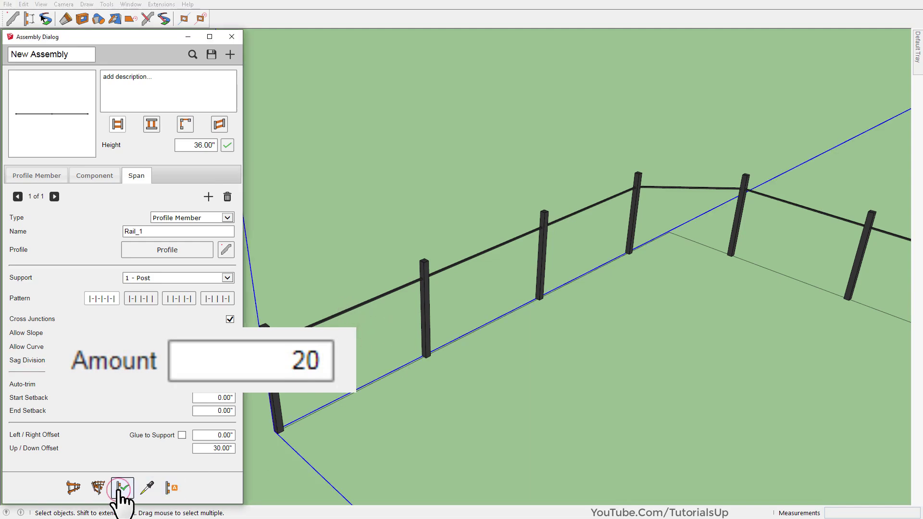
middle_drag(394, 337, 432, 308)
scroll(355, 290, down, 3)
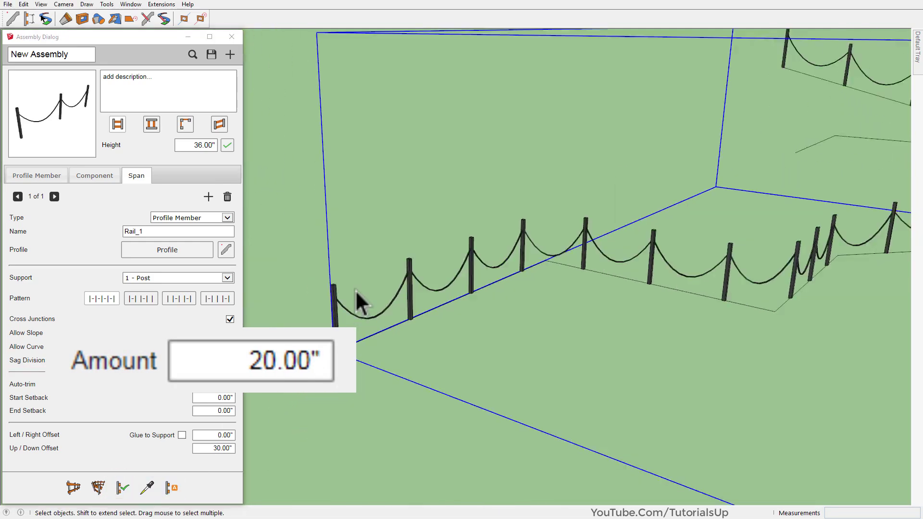
scroll(574, 249, up, 3)
mouse_move(575, 249)
middle_down()
mouse_move(572, 268)
mouse_move(498, 274)
middle_up()
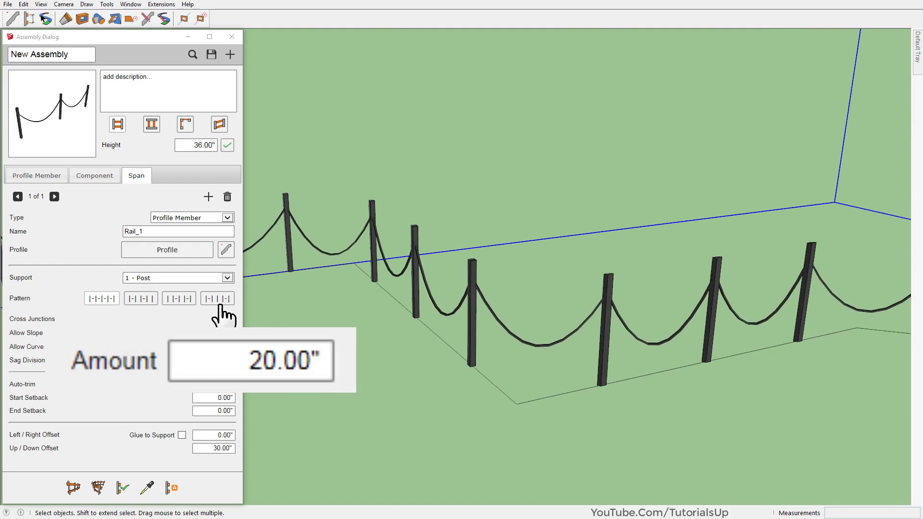
Reduce the sag Amount to 15" and inspect the shallower drooping rails.
click(226, 368)
text(15)
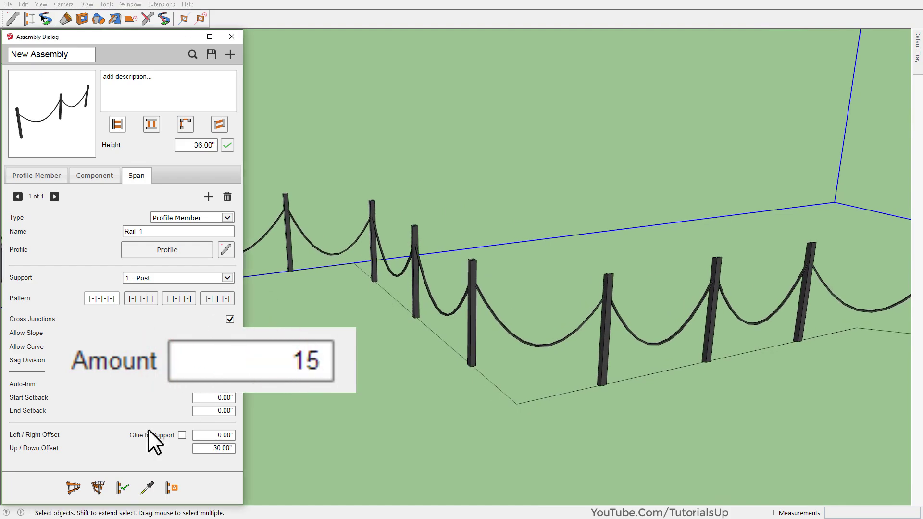
click(123, 487)
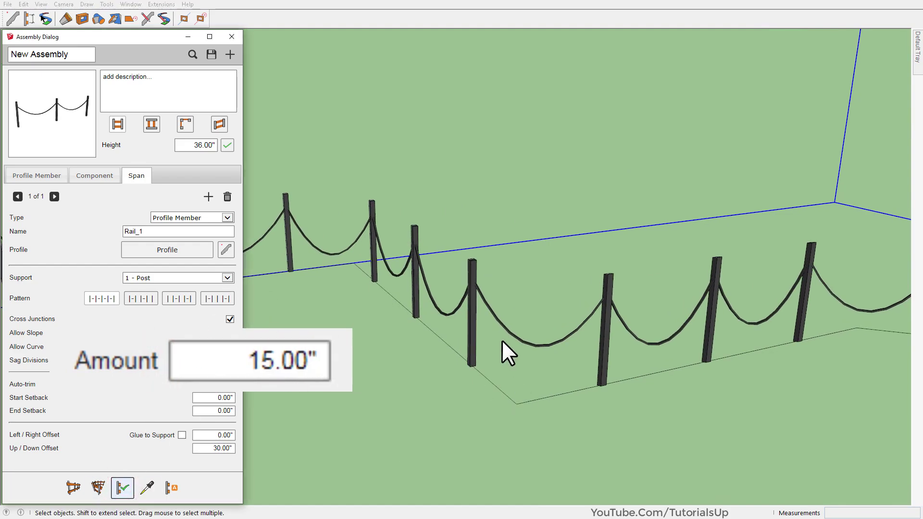
middle_drag(501, 340, 659, 325)
scroll(379, 354, down, 5)
scroll(332, 356, up, 3)
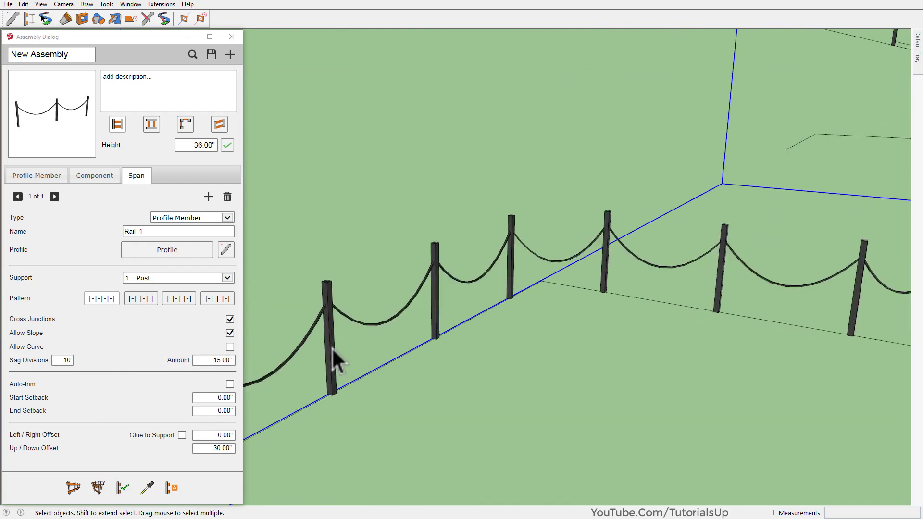
scroll(308, 334, up, 2)
scroll(307, 334, up, 2)
middle_drag(334, 340, 420, 352)
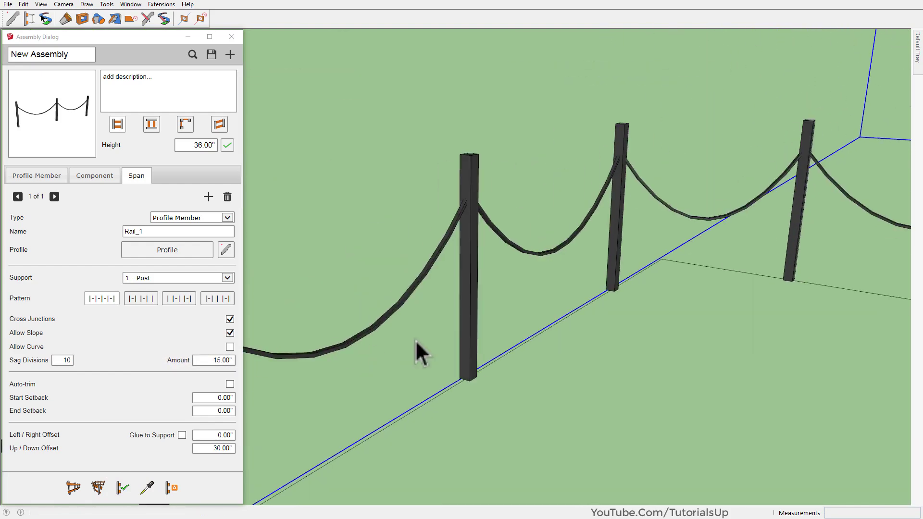
scroll(259, 362, up, 2)
Try a lower Sag Divisions value on Rail_1 and view the sagging rails.
click(51, 360)
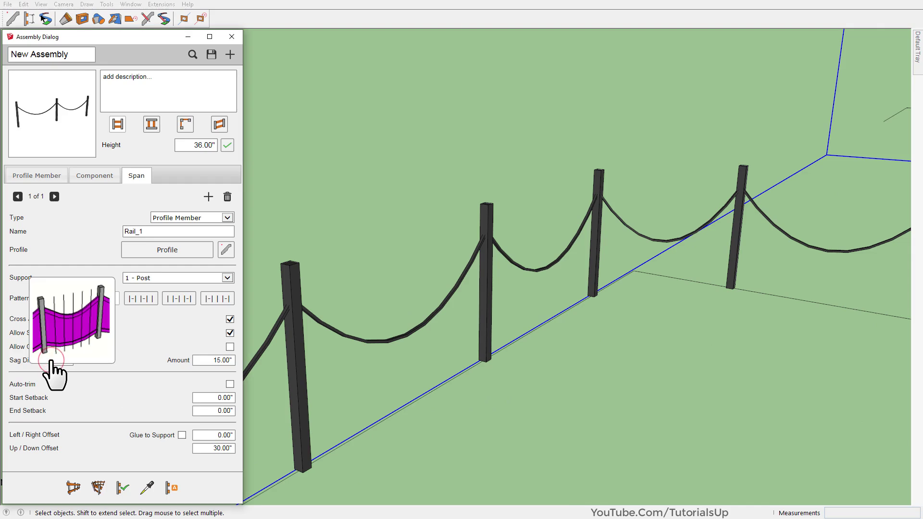
double_click(66, 362)
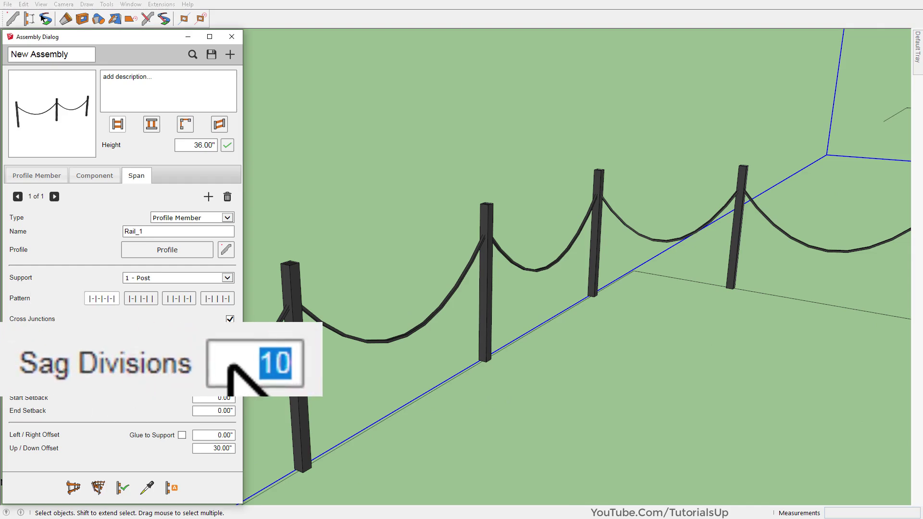
text(6)
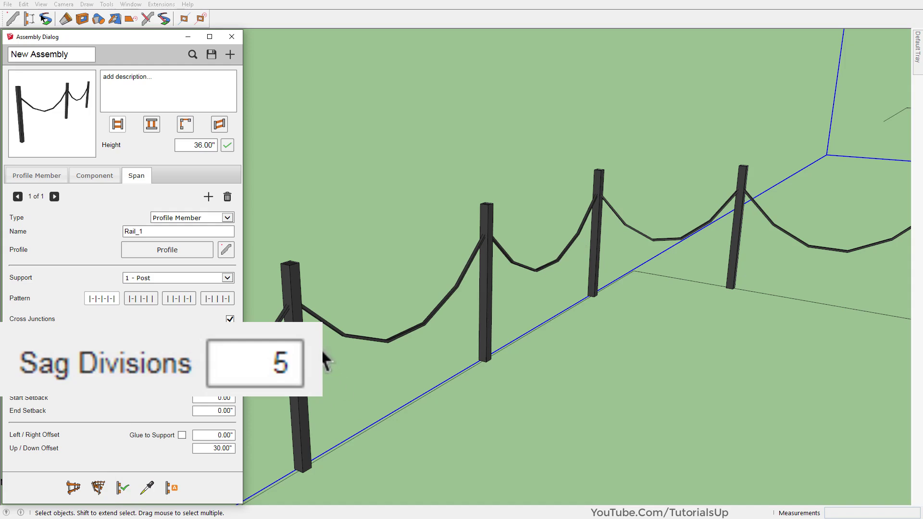
scroll(327, 361, up, 3)
scroll(307, 375, up, 3)
middle_drag(288, 384, 262, 399)
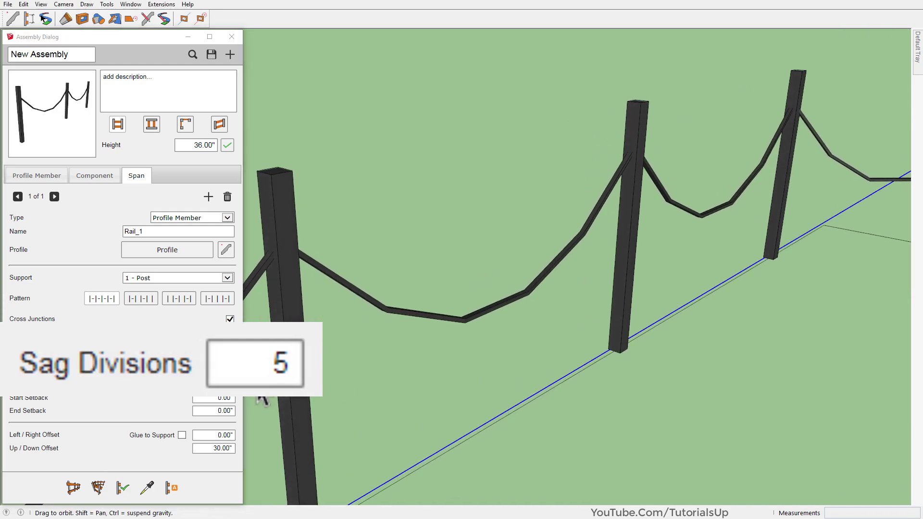
Set Sag Divisions to 16 and inspect the smoother curves at a post-rail junction.
double_click(252, 361)
text(16)
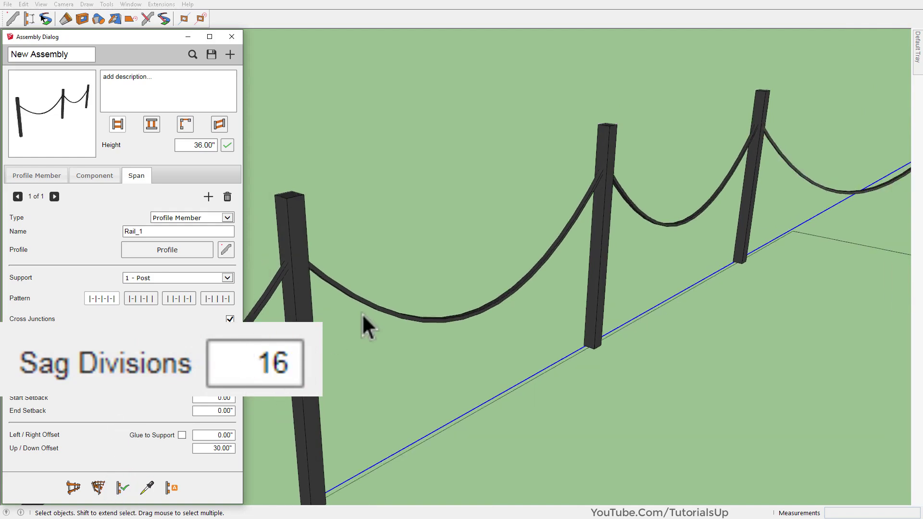
middle_drag(410, 313, 197, 324)
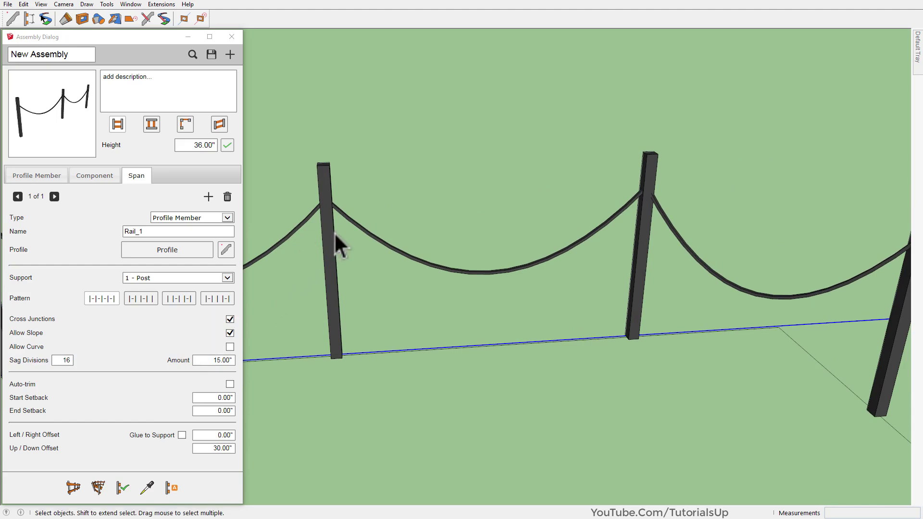
middle_drag(327, 215, 448, 234)
scroll(371, 235, down, 2)
scroll(346, 234, down, 2)
scroll(304, 230, up, 3)
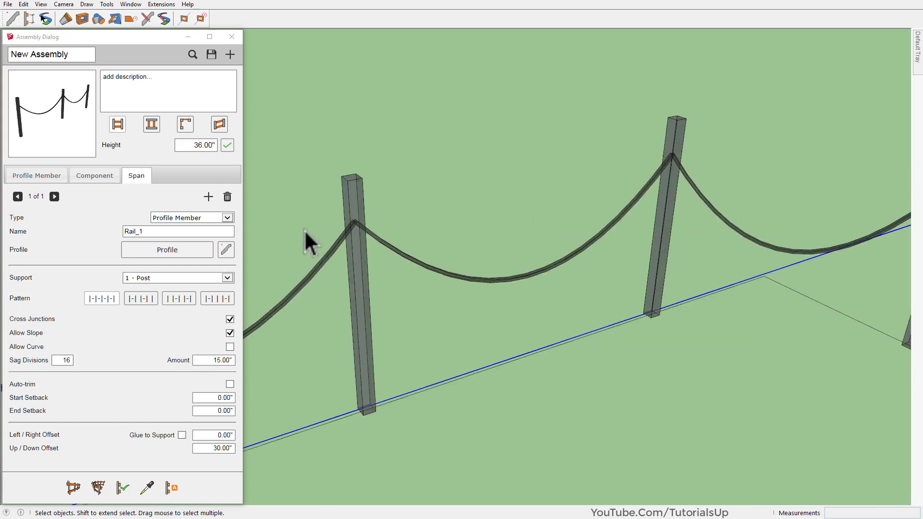
scroll(352, 233, up, 2)
scroll(353, 232, up, 2)
scroll(360, 231, up, 2)
mouse_move(365, 229)
middle_down()
mouse_move(264, 255)
mouse_move(362, 215)
mouse_move(418, 214)
mouse_move(416, 250)
mouse_move(457, 261)
mouse_move(408, 270)
middle_up()
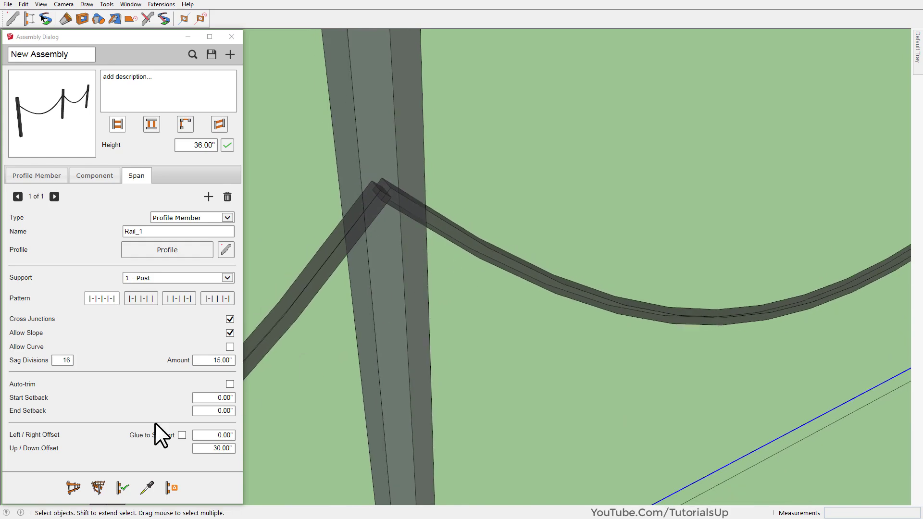
Turn on Auto-trim for Rail_1 and rebuild the fence with trimmed rails.
click(229, 384)
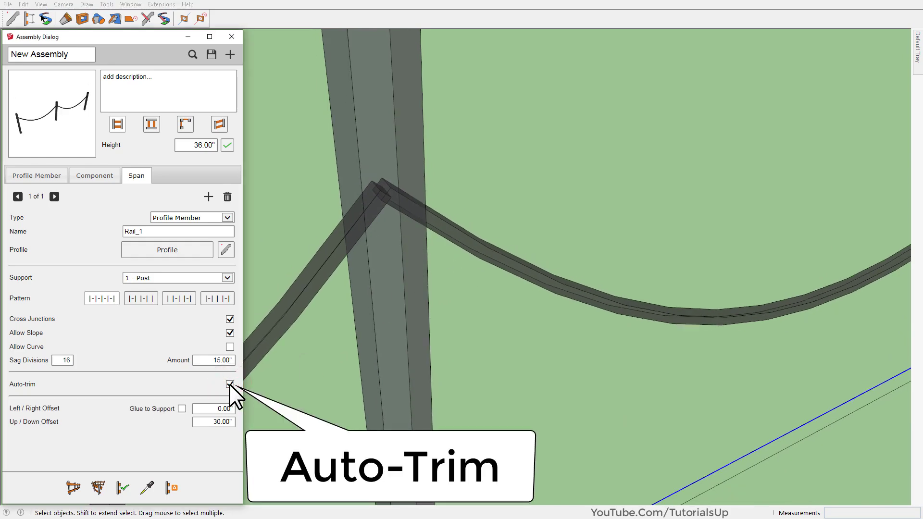
click(122, 487)
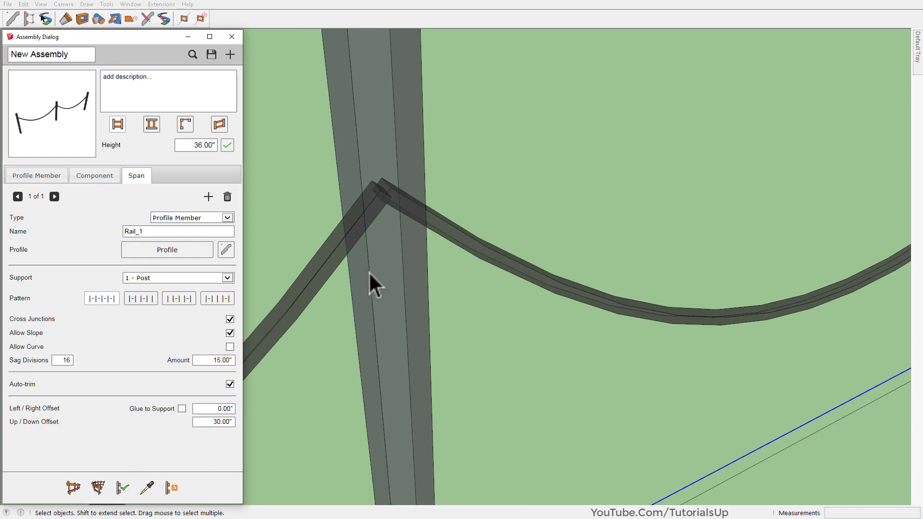
click(398, 281)
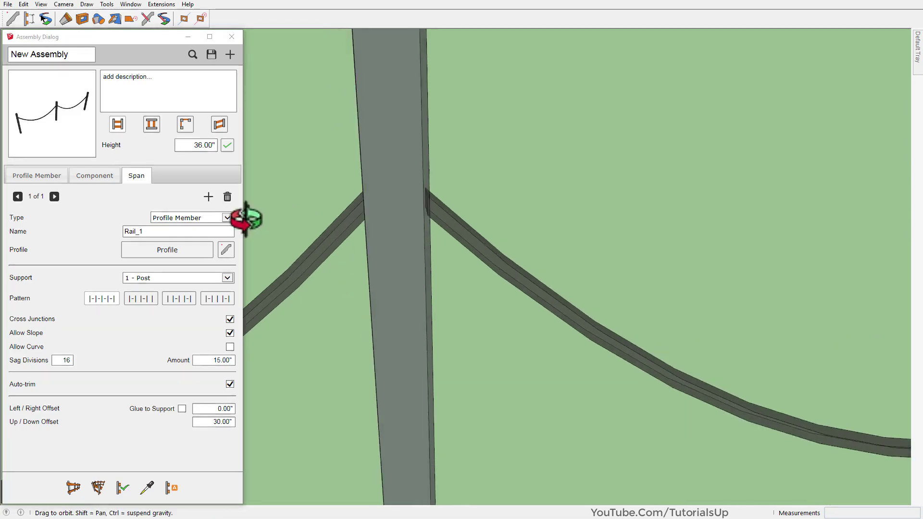
middle_drag(397, 273, 381, 247)
scroll(387, 256, down, 5)
scroll(388, 256, down, 2)
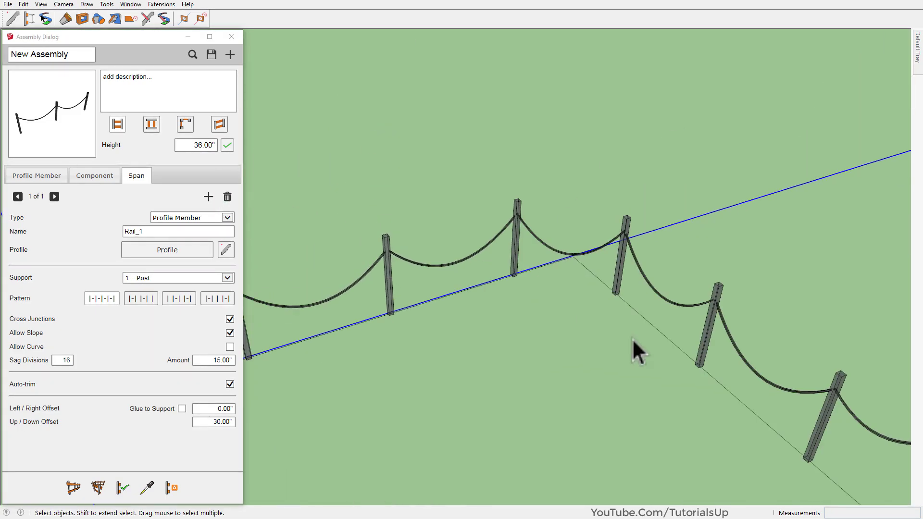
scroll(700, 306, up, 3)
scroll(674, 272, up, 3)
scroll(692, 269, up, 3)
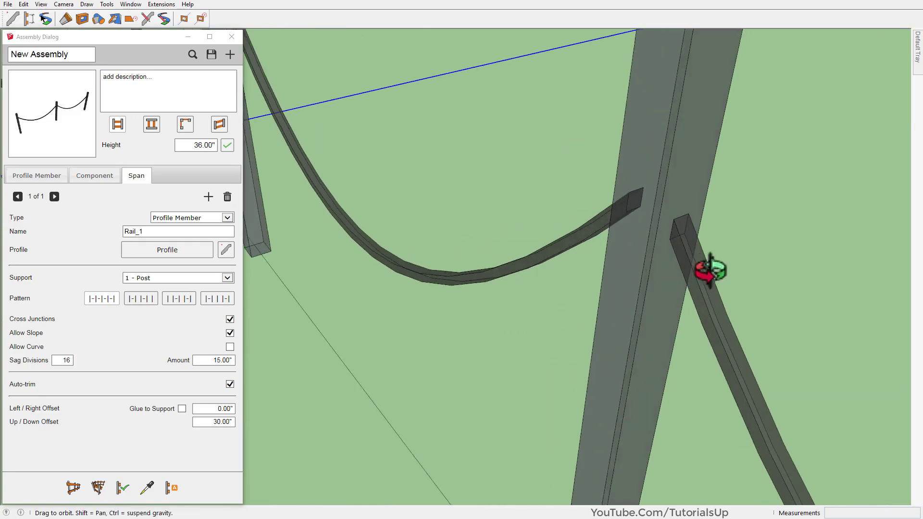
Inspect a post up close, then switch Auto-trim off and rebuild the rails.
middle_drag(711, 268, 786, 272)
scroll(639, 202, up, 2)
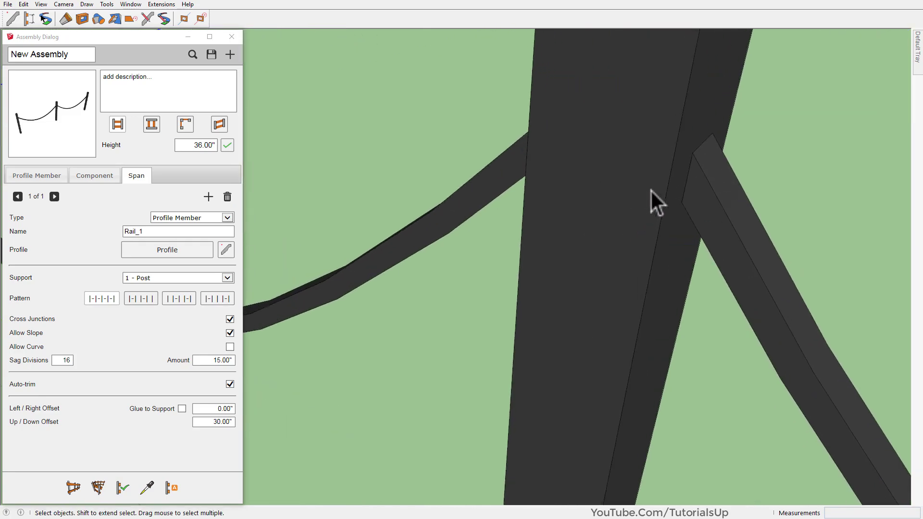
mouse_move(650, 197)
middle_down()
mouse_move(500, 359)
mouse_move(715, 204)
mouse_move(669, 288)
mouse_move(365, 333)
mouse_move(552, 190)
mouse_move(490, 329)
mouse_move(464, 321)
mouse_move(524, 291)
middle_up()
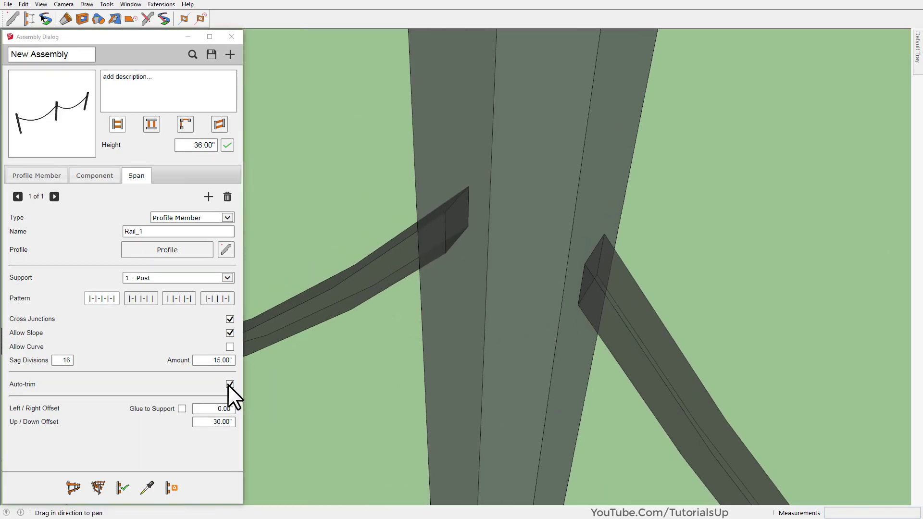
click(229, 384)
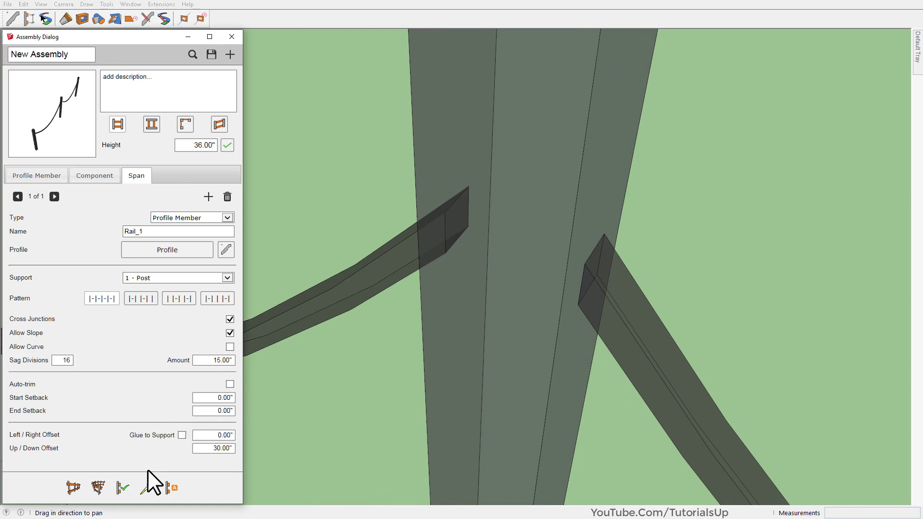
click(123, 487)
Set Rail_1's Start Setback to 1.00" and rebuild the fence.
mouse_move(467, 259)
middle_down()
mouse_move(495, 243)
mouse_move(517, 248)
middle_up()
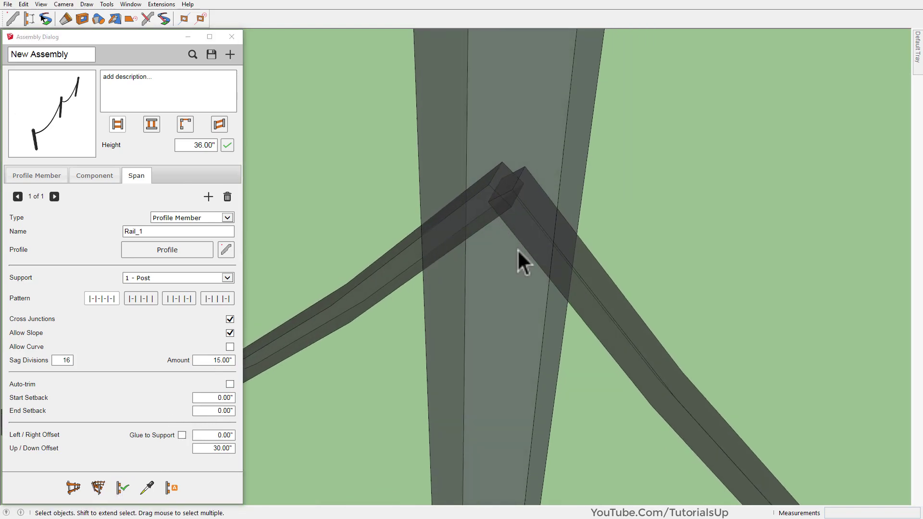
click(211, 398)
scroll(462, 182, down, 3)
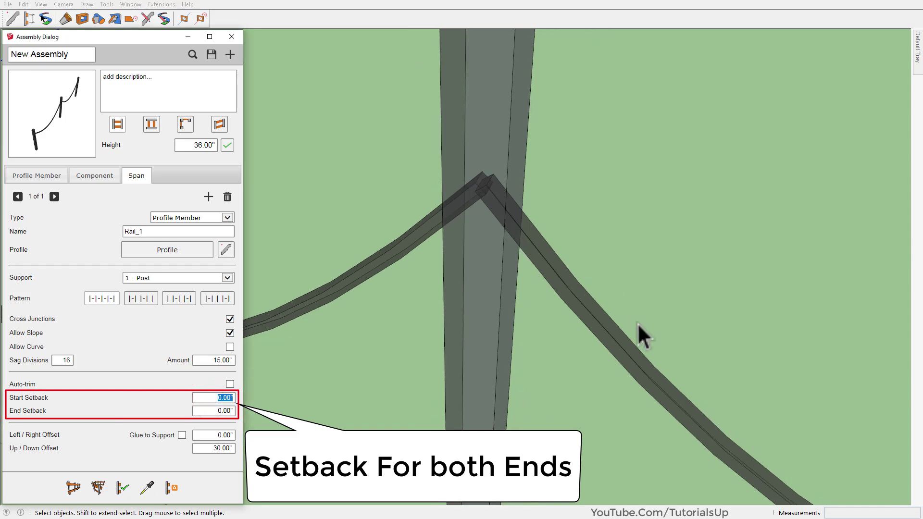
scroll(637, 323, down, 3)
scroll(650, 321, down, 3)
scroll(505, 318, up, 2)
scroll(457, 324, up, 2)
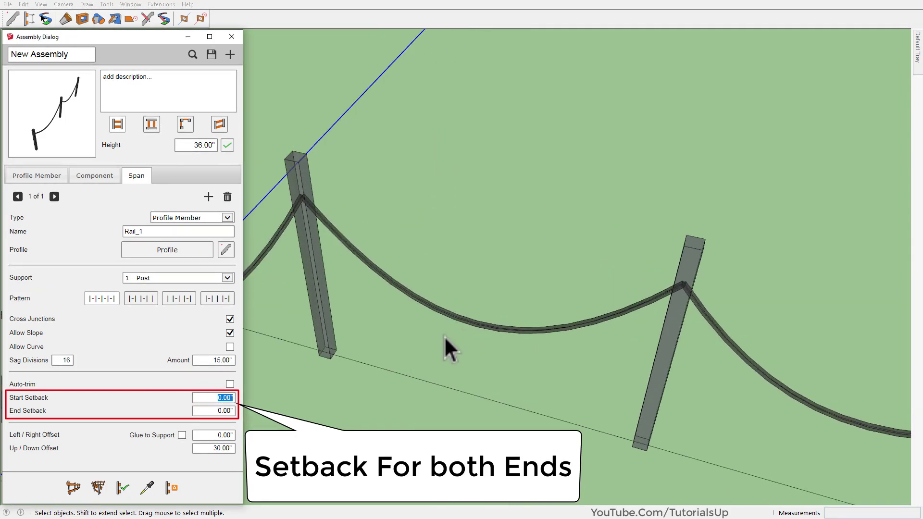
scroll(296, 299, up, 2)
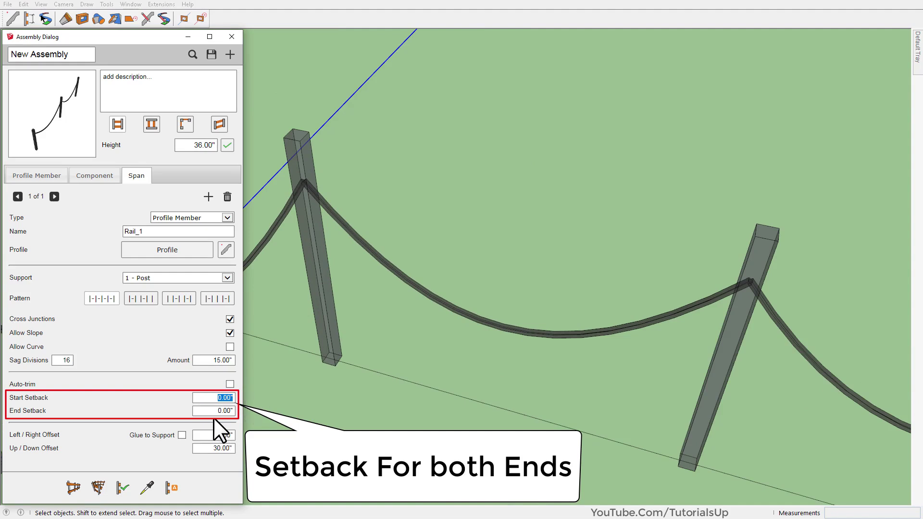
text(1)
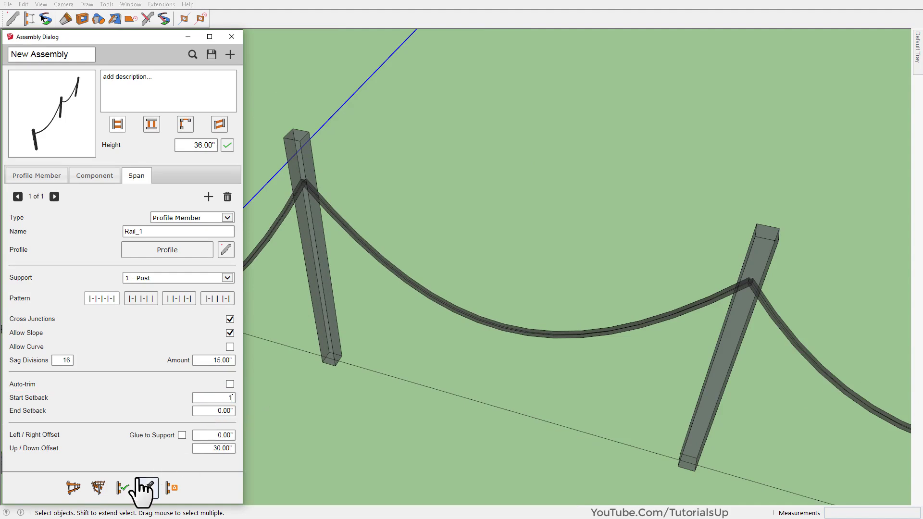
click(126, 486)
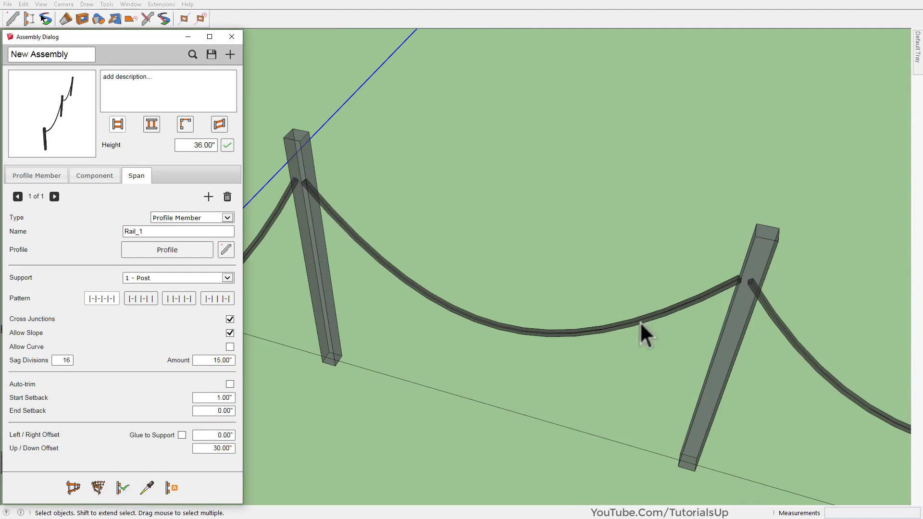
Set the End Setback to 1.00" and apply it to the rails.
middle_drag(763, 284, 826, 258)
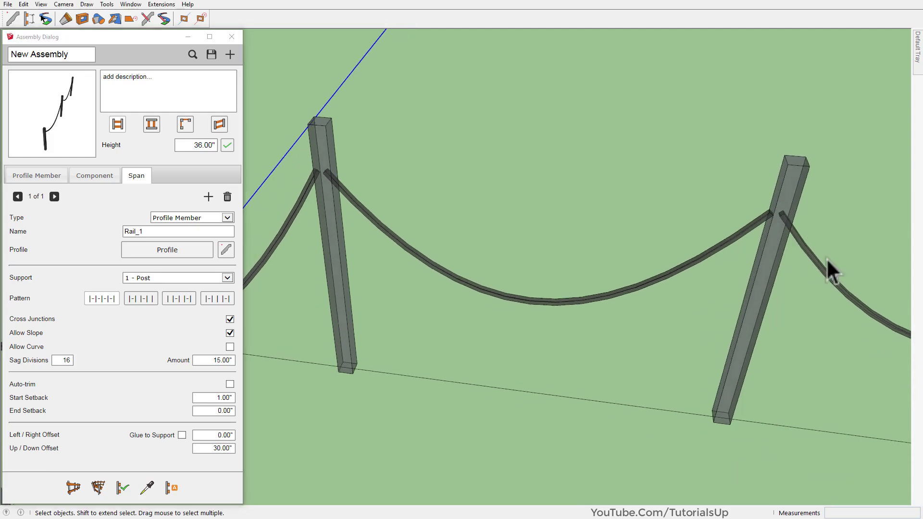
scroll(335, 168, up, 3)
scroll(326, 178, up, 2)
mouse_move(327, 178)
middle_down()
mouse_move(408, 140)
mouse_move(471, 169)
middle_up()
scroll(278, 240, up, 2)
scroll(290, 240, up, 2)
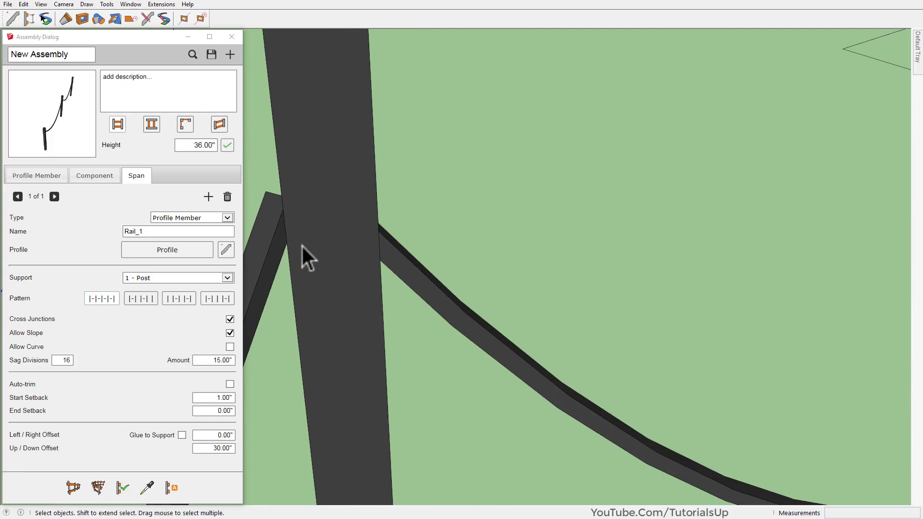
click(211, 412)
text(1)
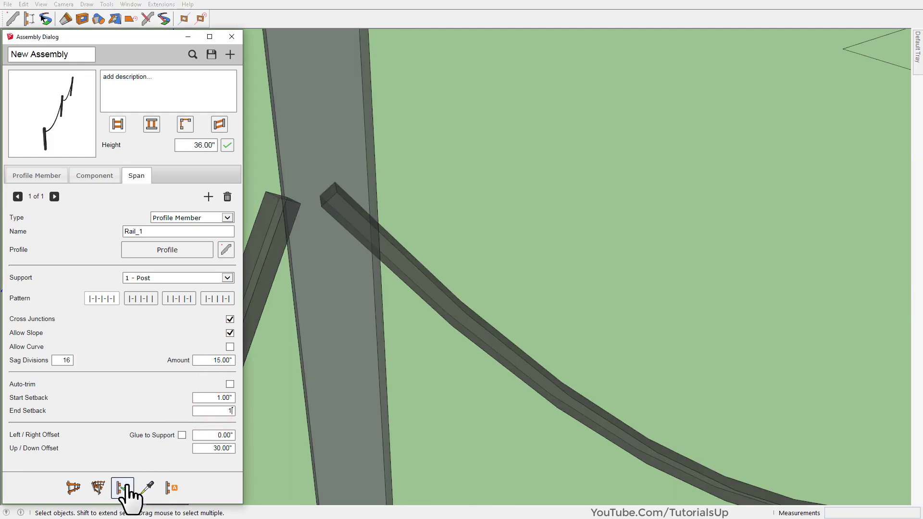
click(123, 488)
Orbit close around a post to check the rail ends stop short of it.
scroll(356, 270, down, 2)
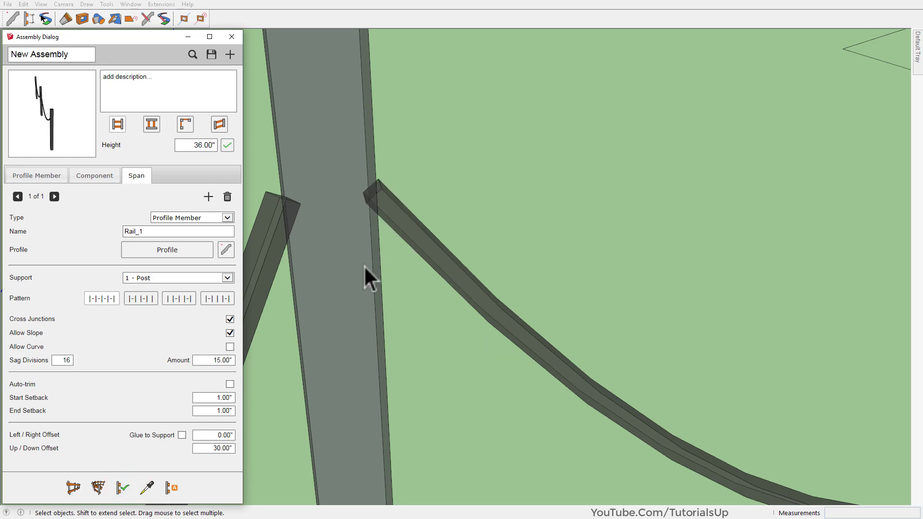
scroll(364, 265, down, 3)
mouse_move(358, 263)
middle_down()
mouse_move(165, 319)
mouse_move(370, 218)
middle_up()
scroll(333, 207, down, 4)
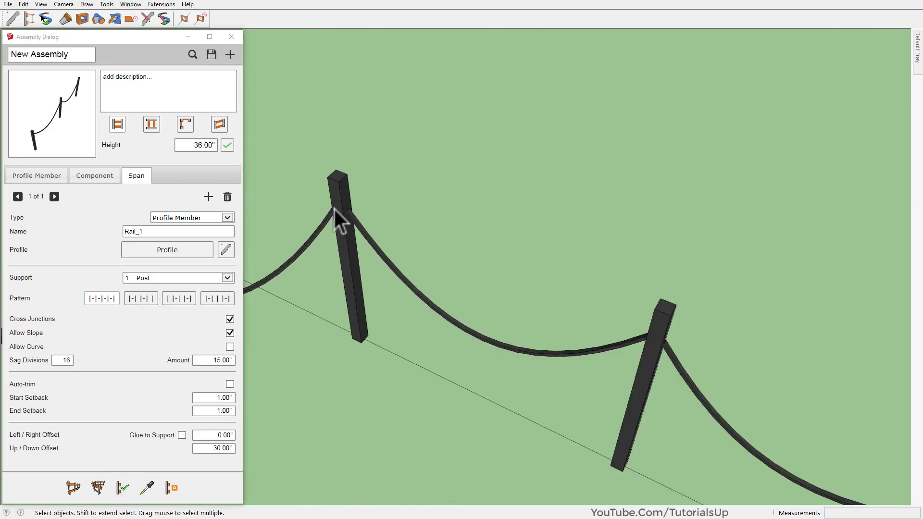
scroll(334, 208, up, 3)
mouse_move(310, 230)
middle_down()
mouse_move(354, 220)
mouse_move(413, 244)
mouse_move(652, 188)
mouse_move(278, 338)
middle_up()
scroll(413, 244, up, 3)
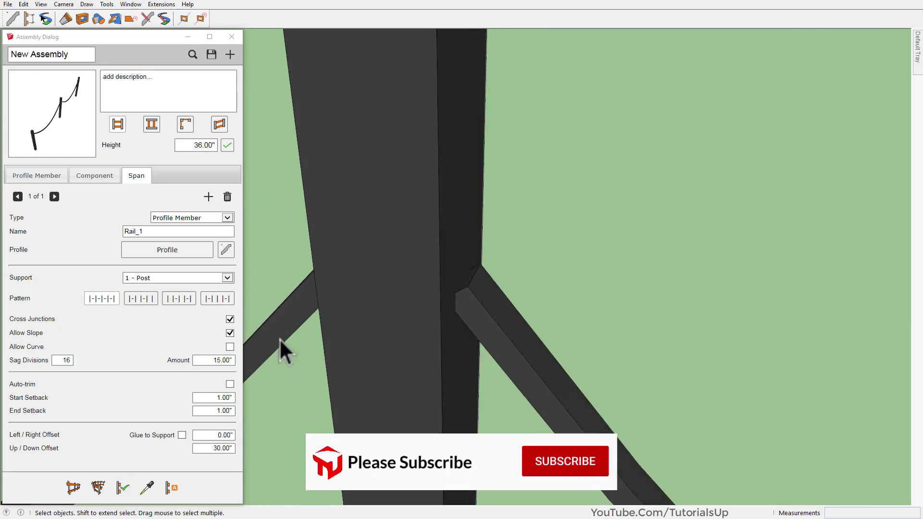
Turn Auto-trim back on for Rail_1 and rebuild the fence.
click(229, 384)
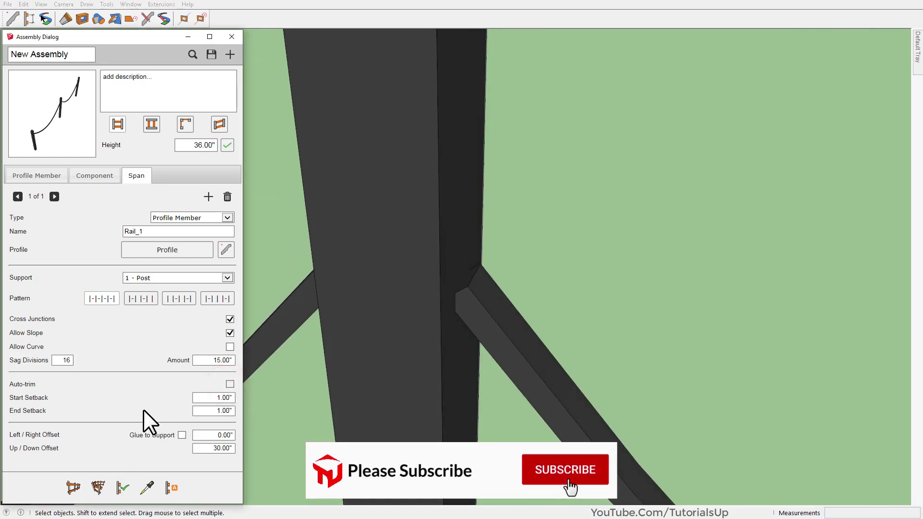
click(122, 488)
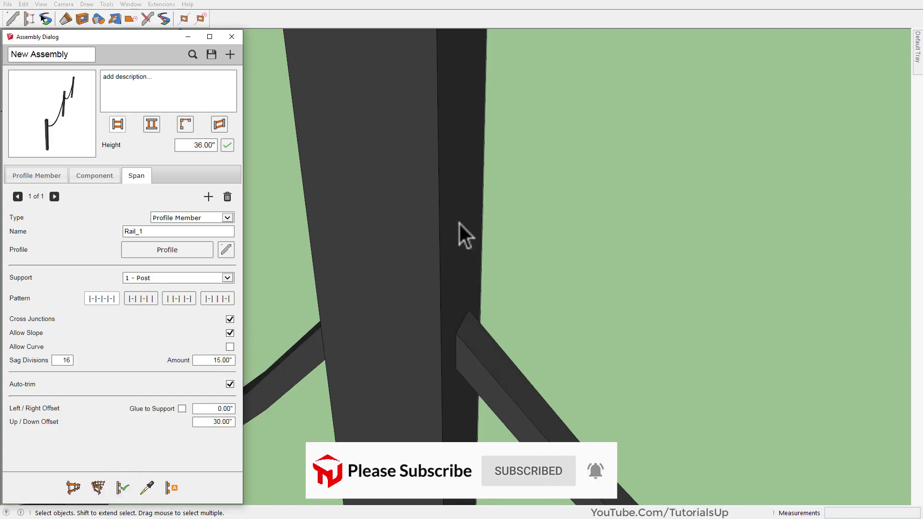
scroll(414, 243, down, 3)
scroll(414, 242, down, 2)
scroll(414, 242, down, 3)
middle_drag(415, 242, 323, 287)
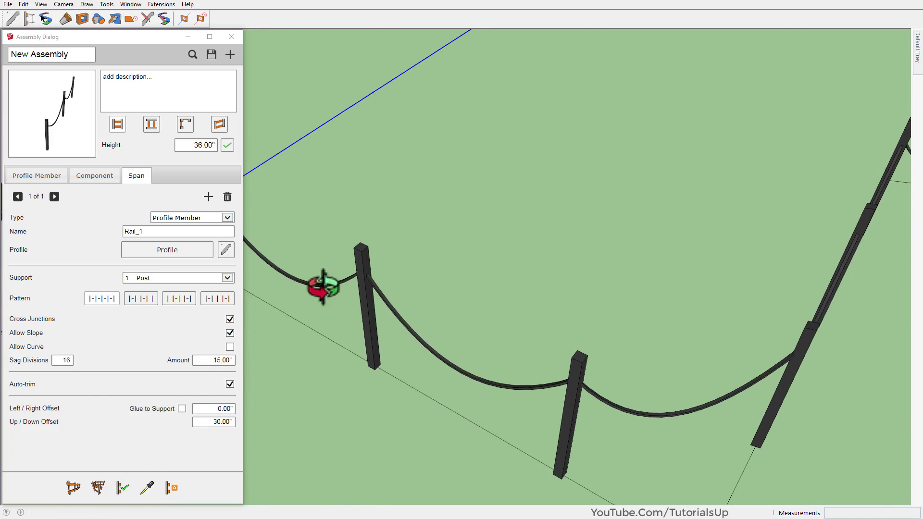
scroll(362, 338, down, 5)
mouse_move(527, 381)
middle_down()
mouse_move(138, 298)
mouse_move(350, 319)
mouse_move(338, 314)
middle_up()
scroll(361, 311, up, 5)
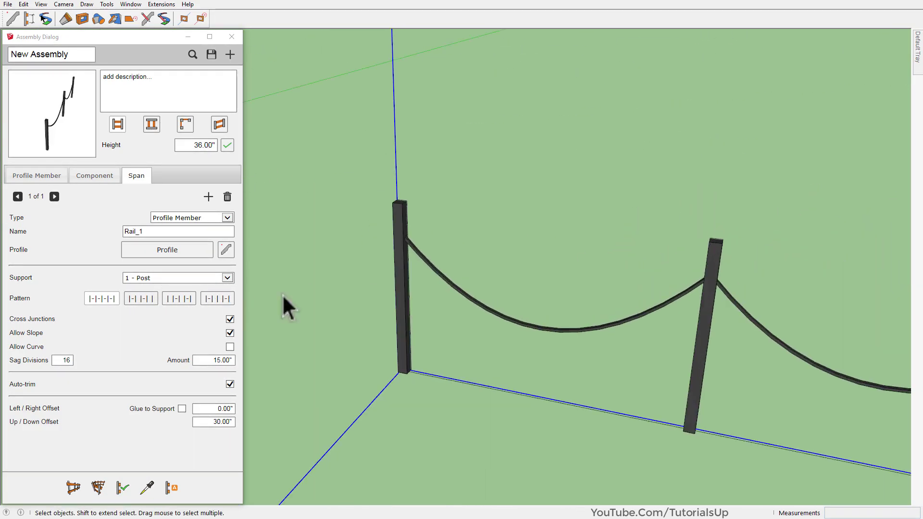
Set the sag Amount to 0 so the rails become straight.
double_click(194, 360)
text(0)
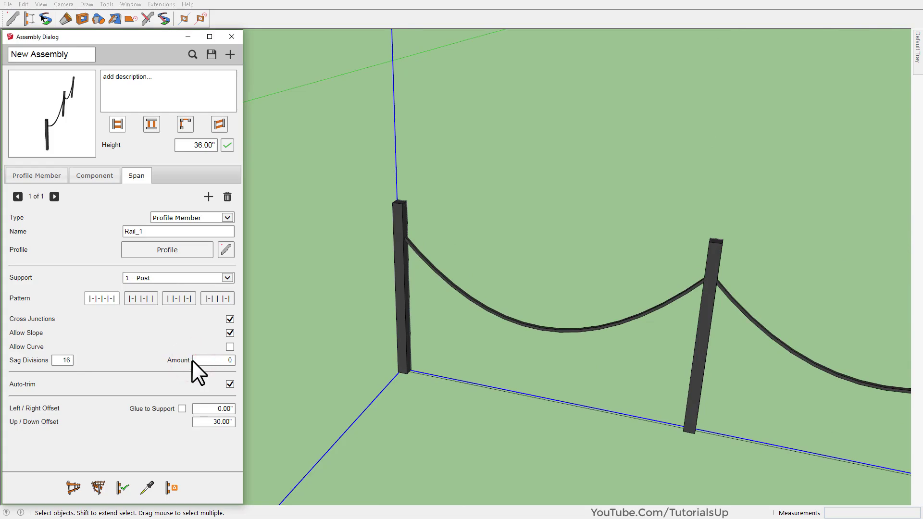
key(Return)
mouse_move(409, 296)
middle_down()
mouse_move(346, 299)
mouse_move(426, 303)
middle_up()
scroll(392, 348, up, 3)
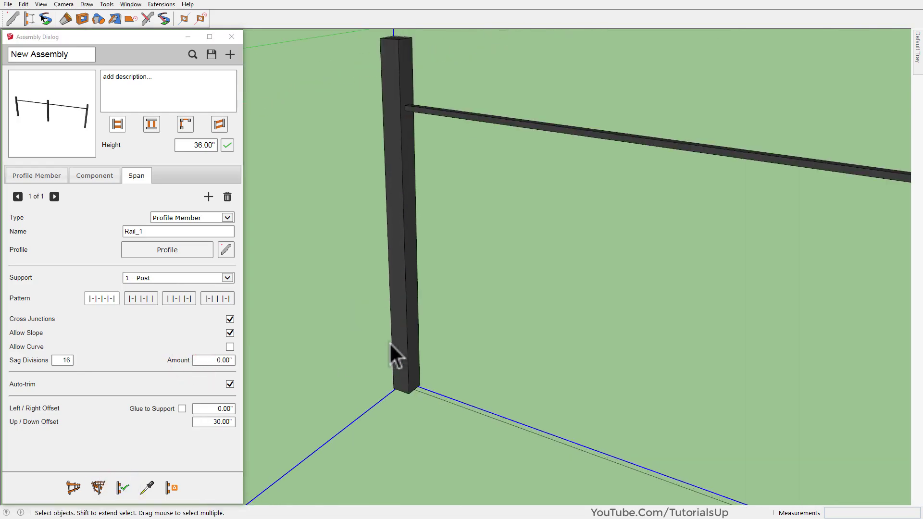
Lower the rail with an Up/Down Offset of 5.00", then 6.00".
double_click(214, 421)
text(5)
click(123, 488)
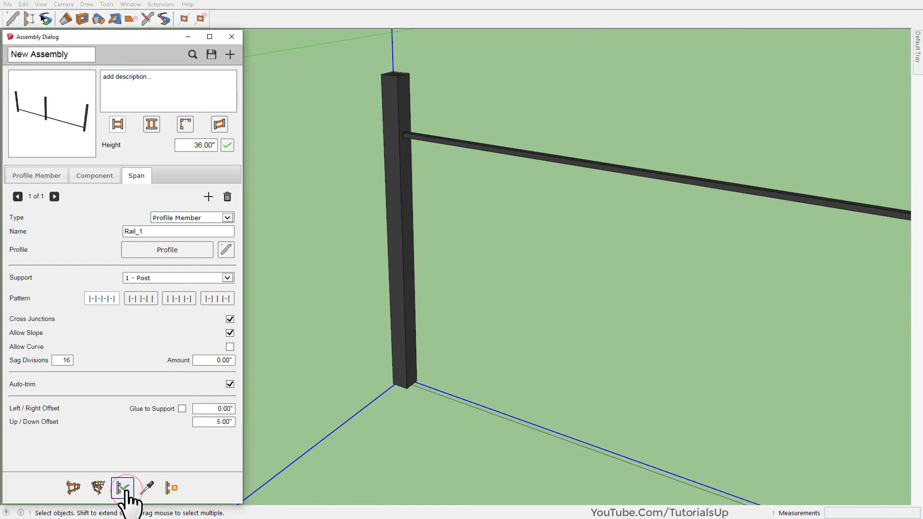
double_click(215, 422)
text(6)
click(123, 488)
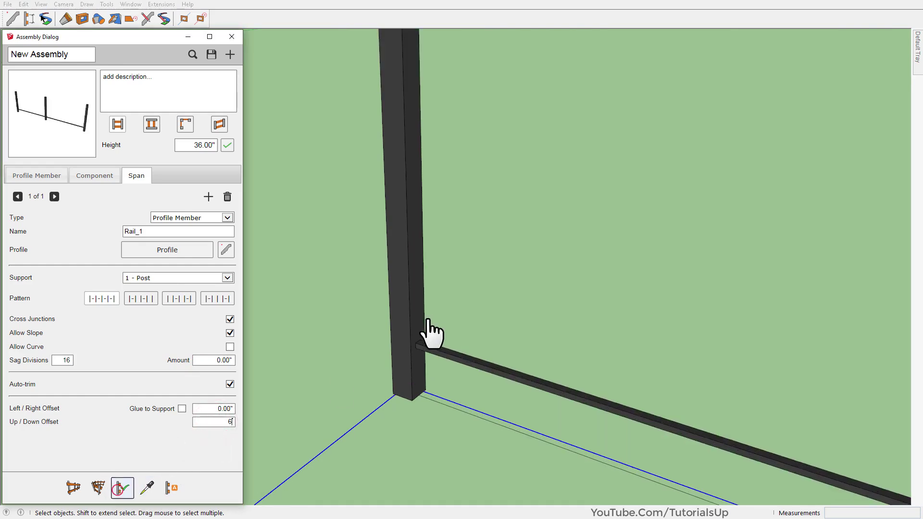
scroll(418, 343, down, 2)
scroll(484, 306, down, 2)
scroll(500, 307, down, 3)
scroll(510, 336, down, 3)
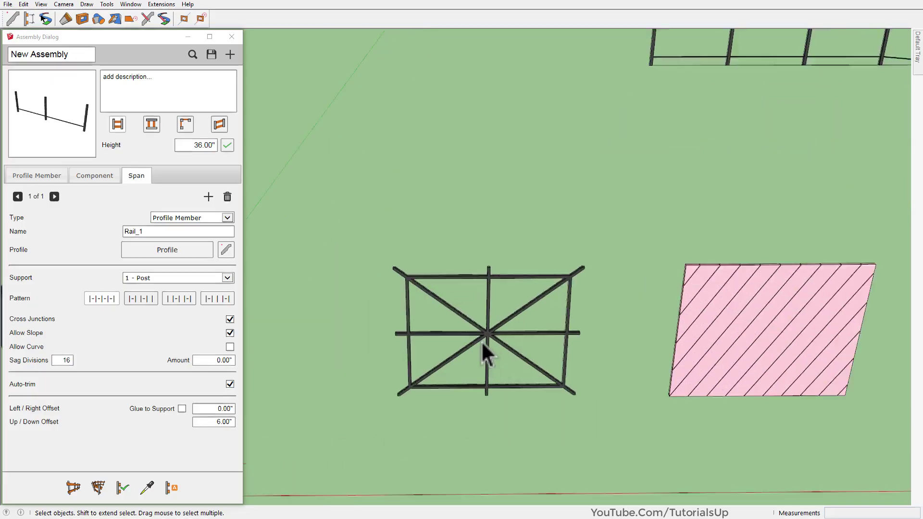
Select the whole cross-braced frame and make it a component named Fence.
scroll(480, 341, up, 2)
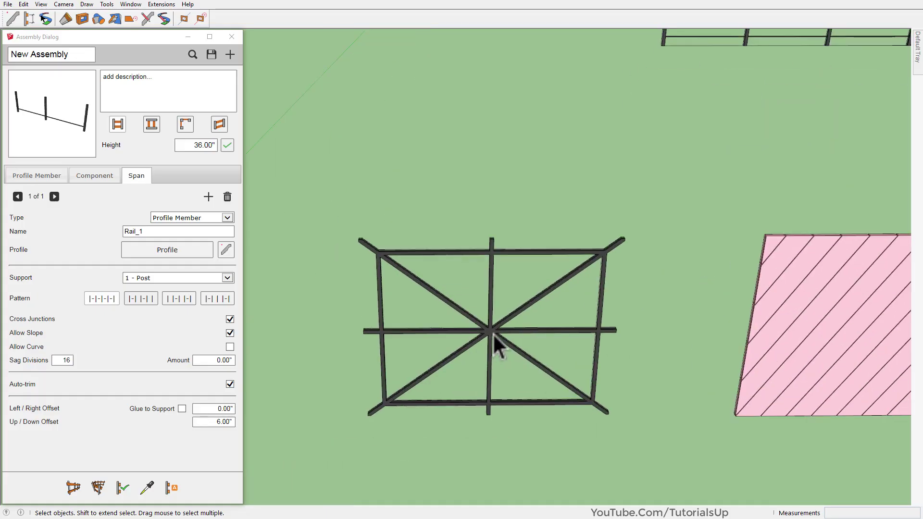
scroll(490, 337, up, 2)
scroll(509, 331, up, 2)
triple_click(503, 323)
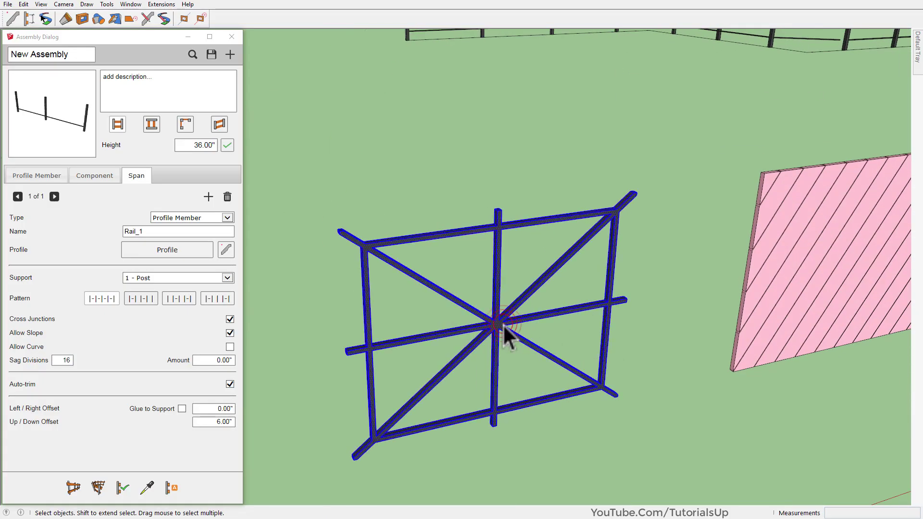
right_click(502, 324)
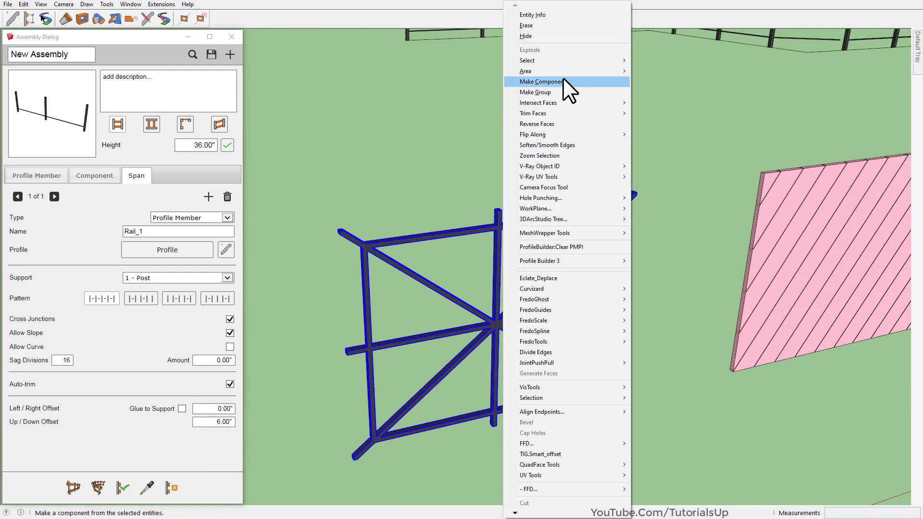
click(574, 82)
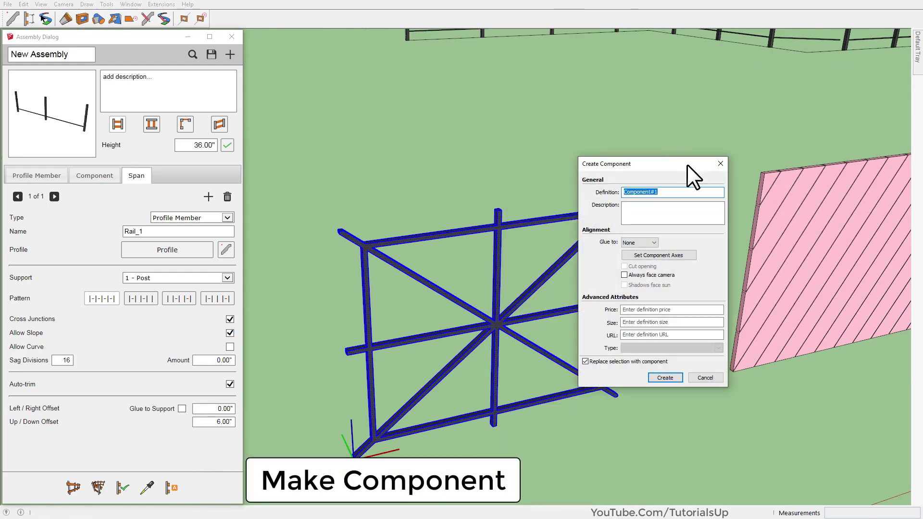
mouse_move(671, 212)
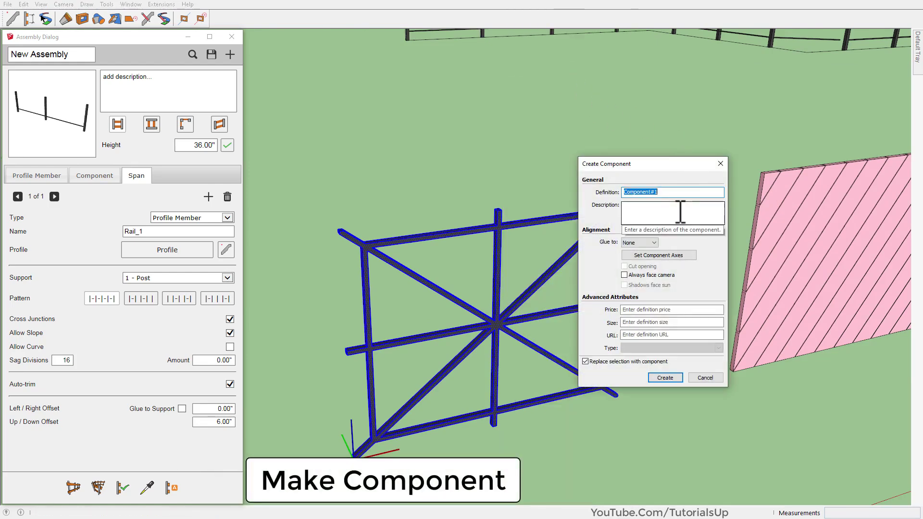
text(F)
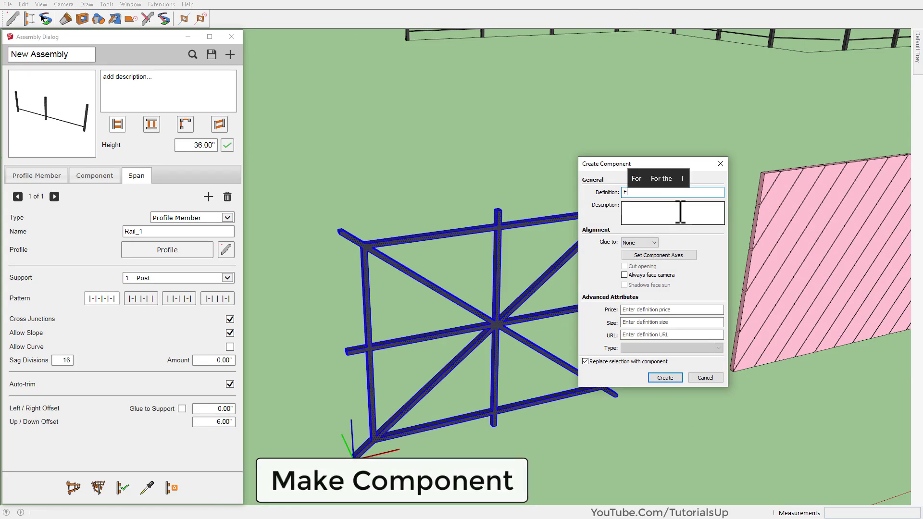
text(ence)
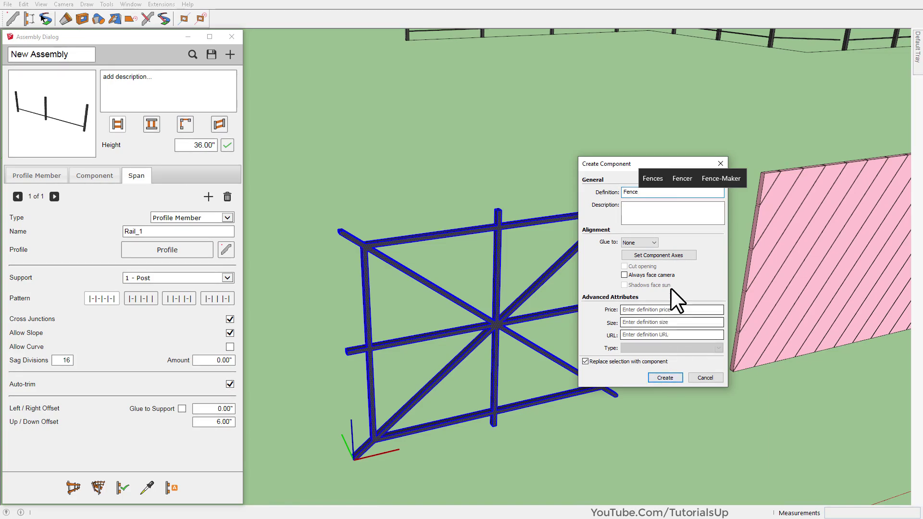
Place the Fence component's axes at the frame's bottom corner and create it.
click(669, 255)
scroll(357, 455, up, 3)
scroll(353, 460, up, 3)
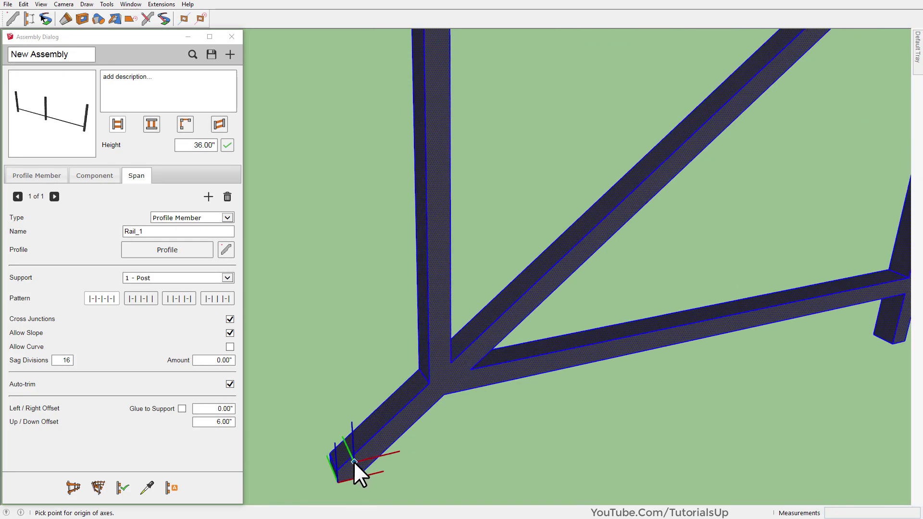
mouse_move(353, 460)
middle_down()
mouse_move(504, 278)
mouse_move(490, 344)
middle_up()
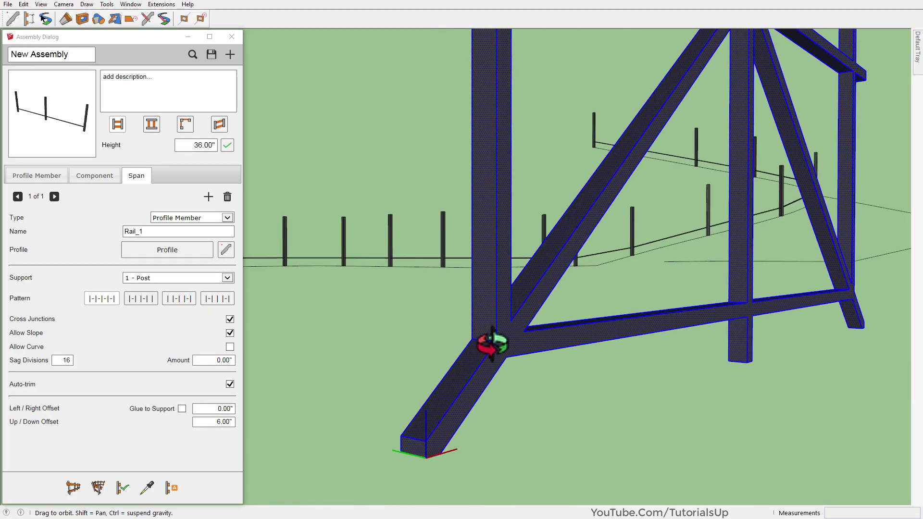
click(414, 454)
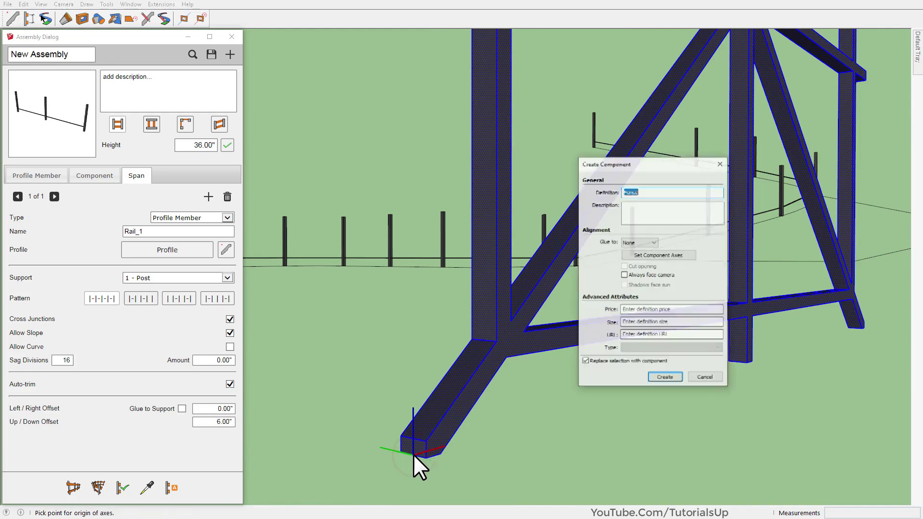
click(671, 376)
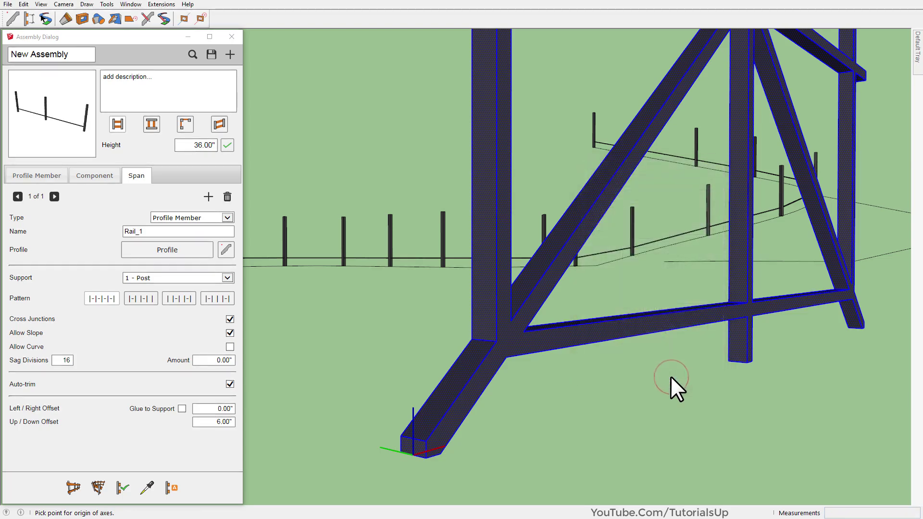
Add a new span to the assembly and set its type to Component.
scroll(540, 339, down, 5)
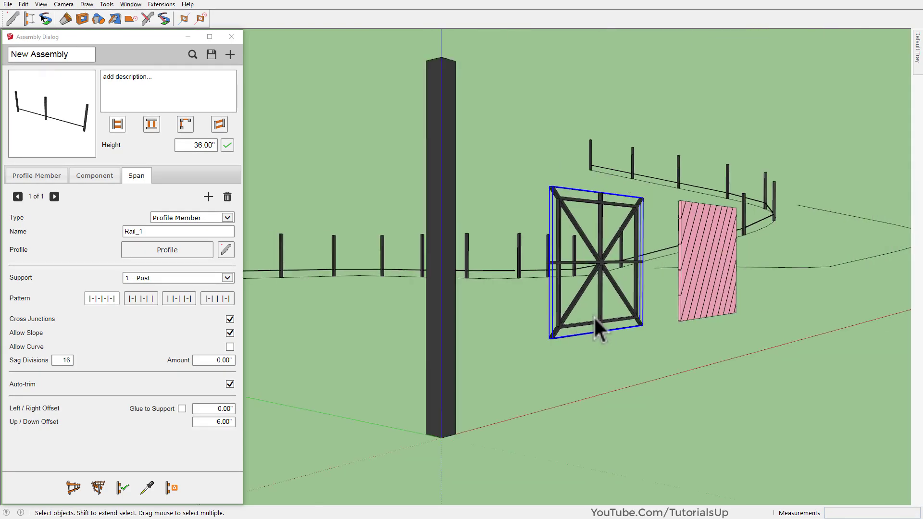
mouse_move(598, 325)
middle_down()
mouse_move(288, 464)
mouse_move(556, 384)
middle_up()
scroll(641, 341, up, 3)
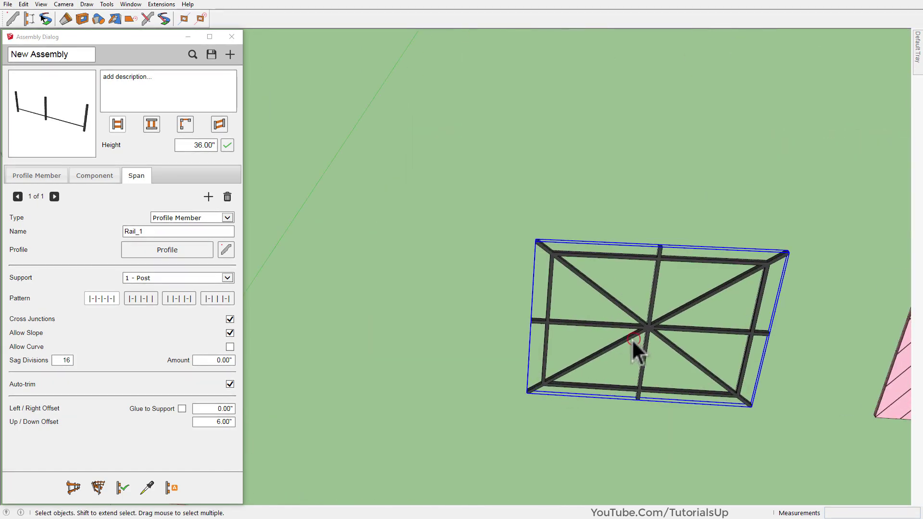
scroll(626, 340, down, 5)
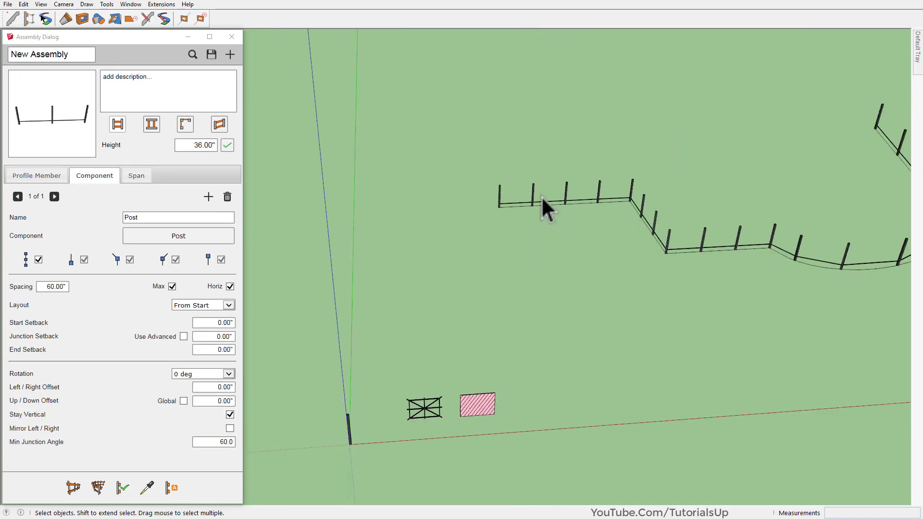
scroll(542, 197, up, 3)
mouse_move(478, 181)
middle_down()
mouse_move(373, 228)
mouse_move(671, 181)
middle_up()
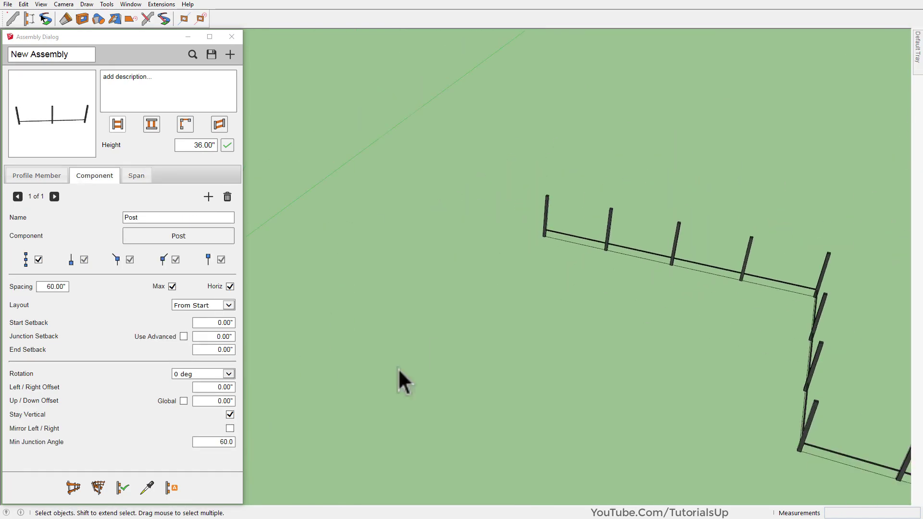
mouse_move(399, 379)
middle_down()
mouse_move(359, 515)
mouse_move(463, 381)
middle_up()
scroll(463, 381, up, 2)
scroll(384, 380, up, 3)
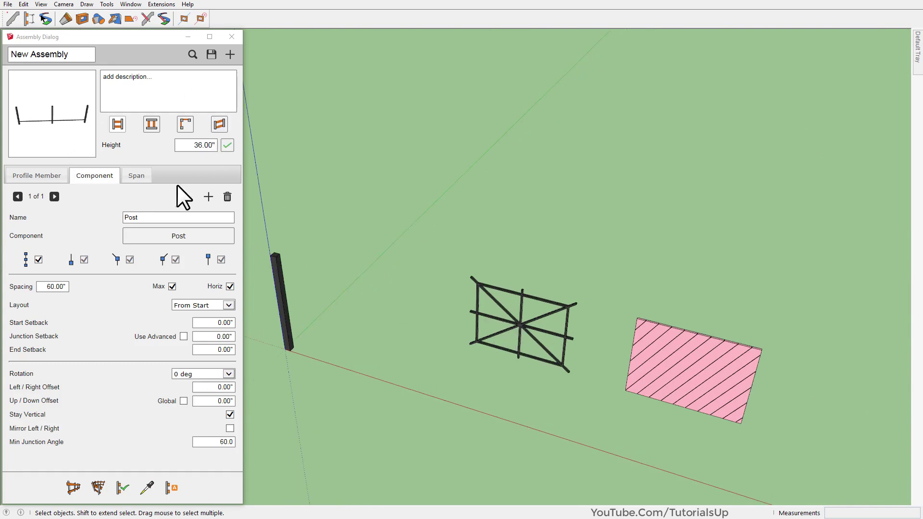
click(137, 176)
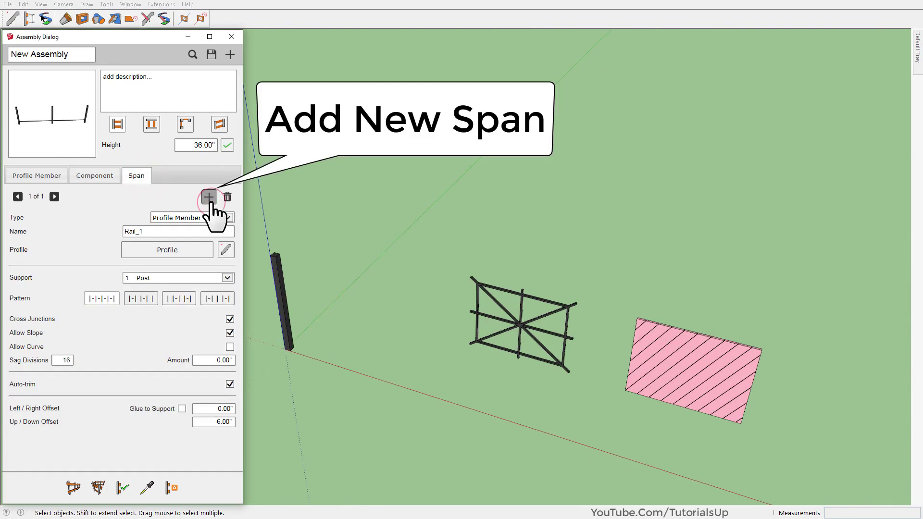
click(209, 198)
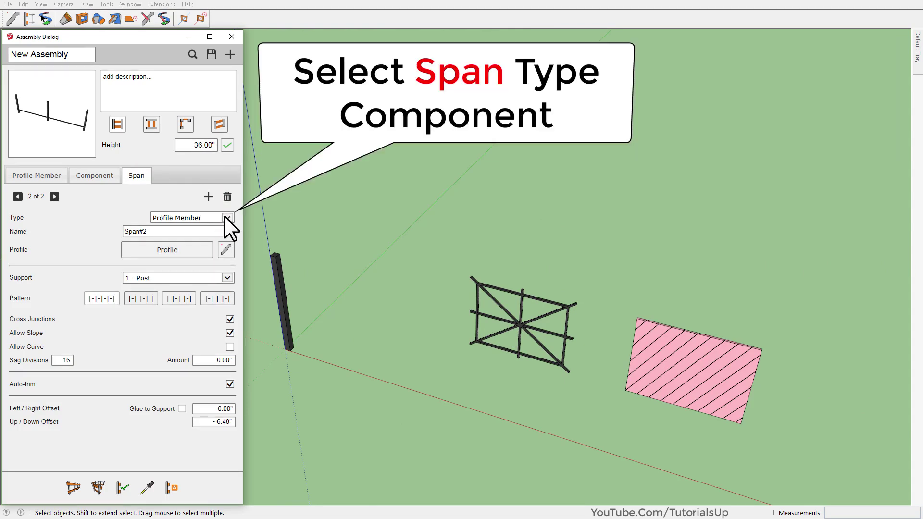
click(225, 216)
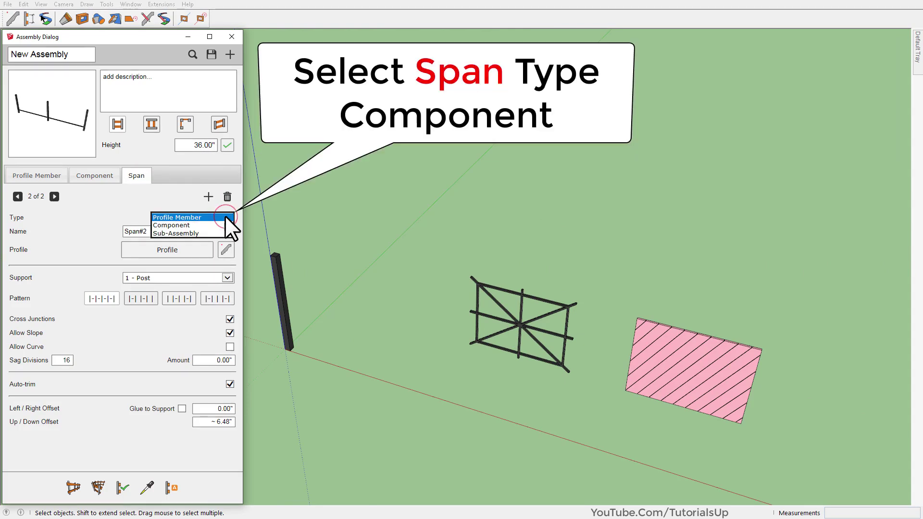
click(199, 226)
Name the new span Post and pick the cross-braced Fence frame as its component.
double_click(175, 232)
text(R)
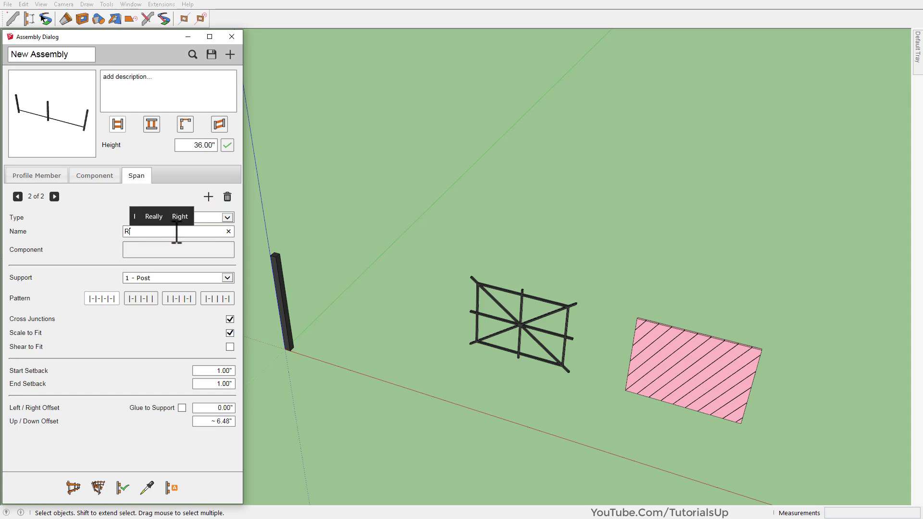
key(BackSpace)
text(Post)
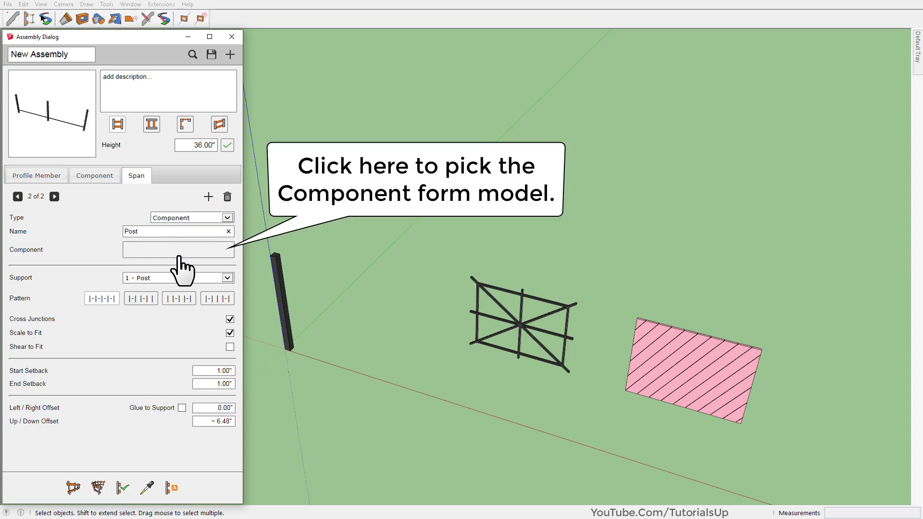
click(181, 250)
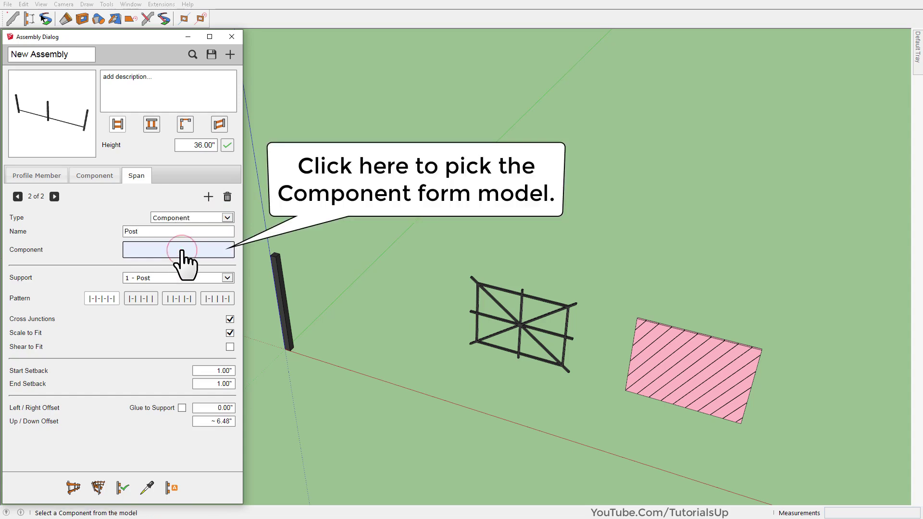
click(514, 287)
scroll(348, 333, down, 5)
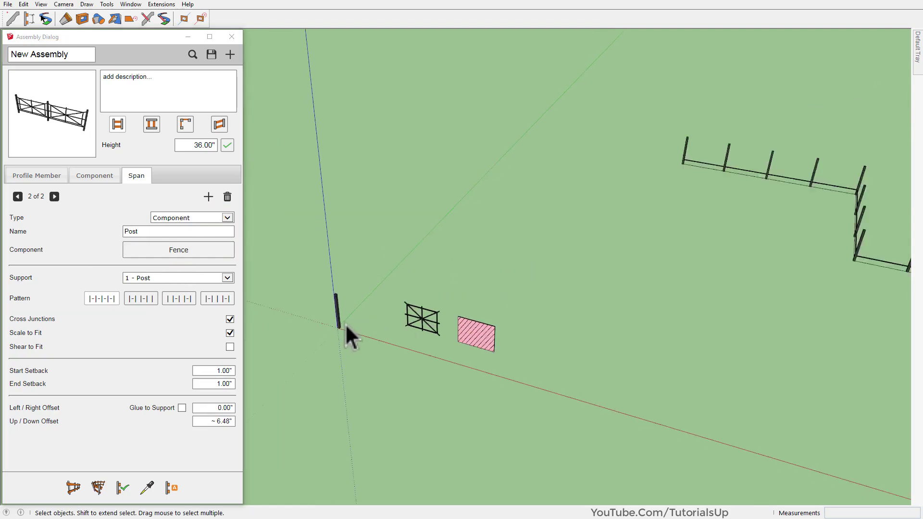
scroll(642, 221, up, 3)
scroll(643, 182, up, 3)
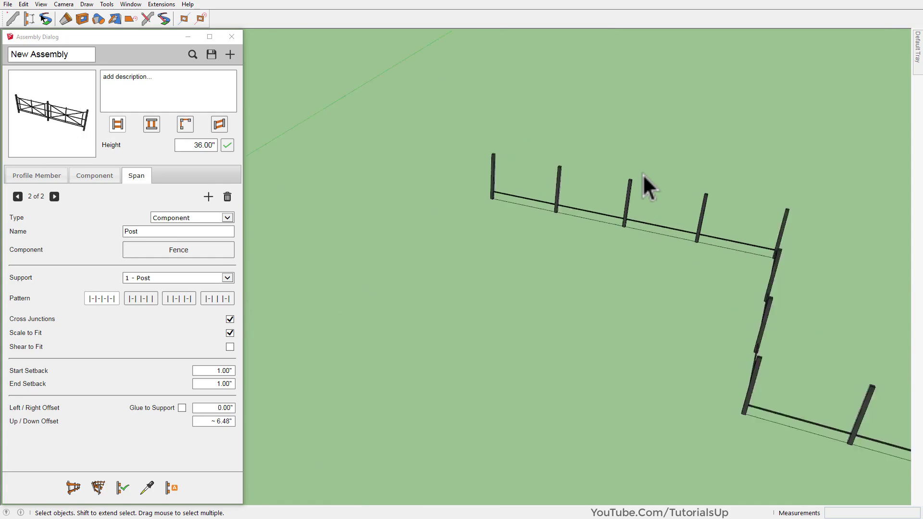
scroll(643, 176, up, 3)
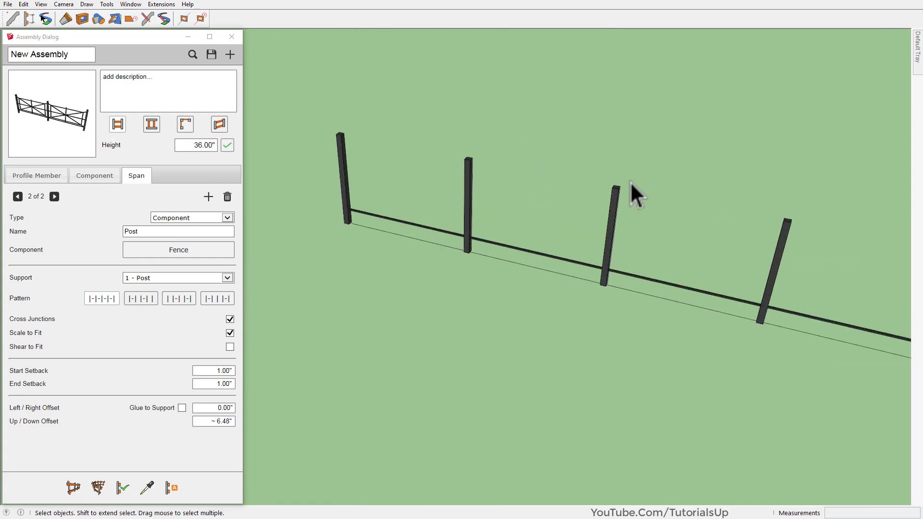
Build the fence with spans between the posts and inspect it from several angles.
click(127, 495)
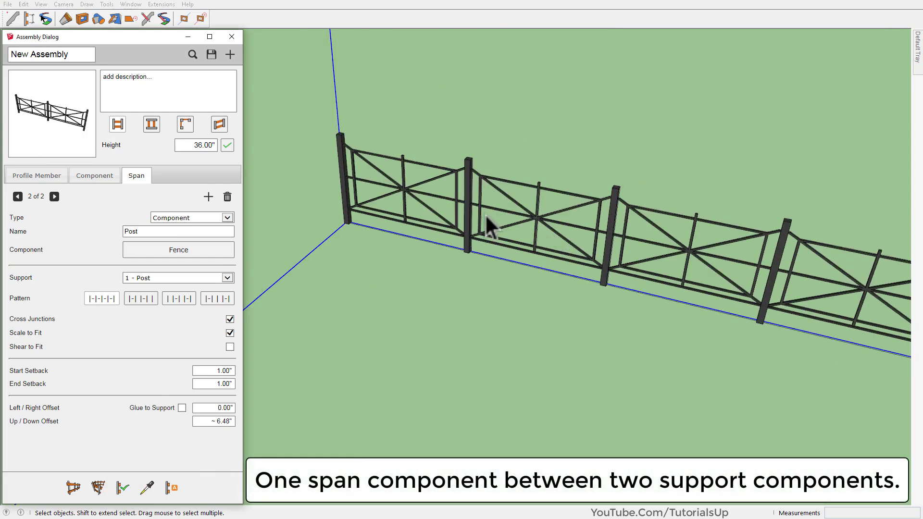
mouse_move(487, 217)
middle_down()
mouse_move(813, 189)
mouse_move(793, 165)
mouse_move(603, 157)
mouse_move(347, 221)
middle_up()
scroll(361, 222, down, 3)
scroll(584, 211, up, 3)
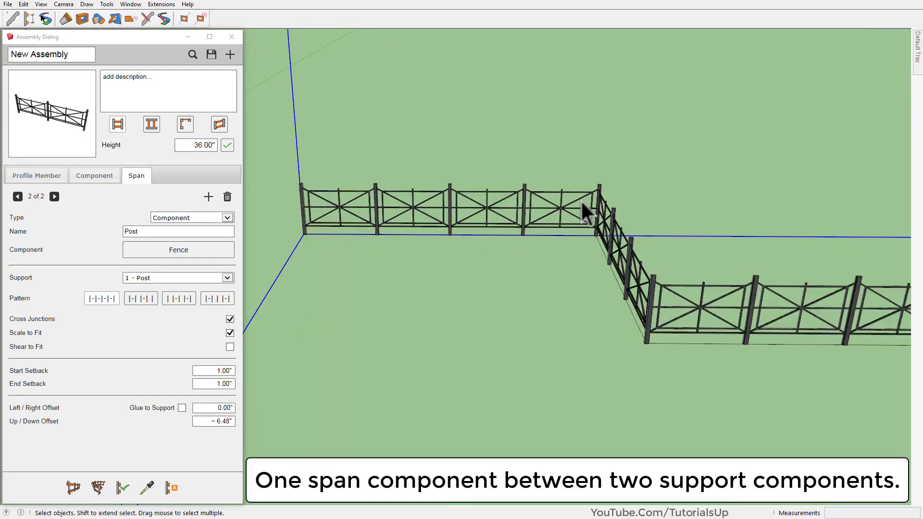
mouse_move(583, 211)
middle_down()
mouse_move(583, 222)
mouse_move(756, 181)
mouse_move(683, 165)
mouse_move(451, 269)
middle_up()
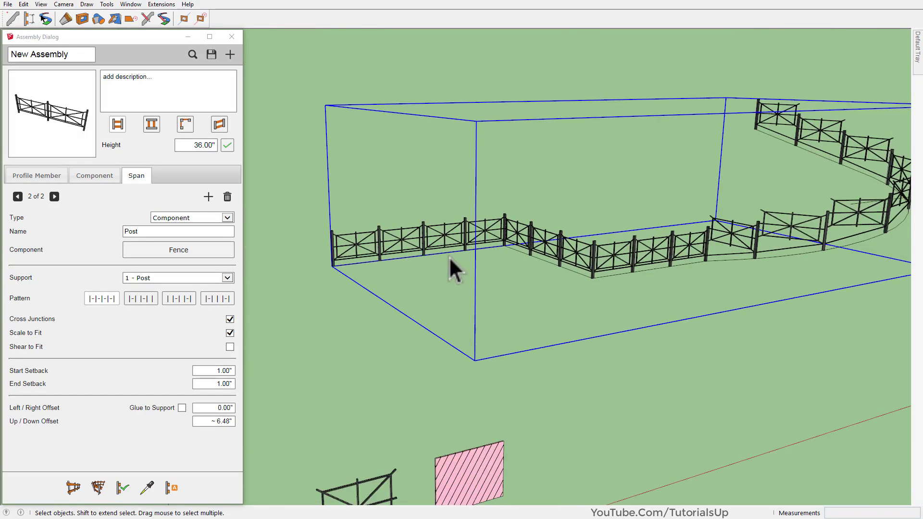
mouse_move(624, 267)
middle_down()
mouse_move(486, 274)
mouse_move(356, 313)
middle_up()
scroll(356, 313, down, 2)
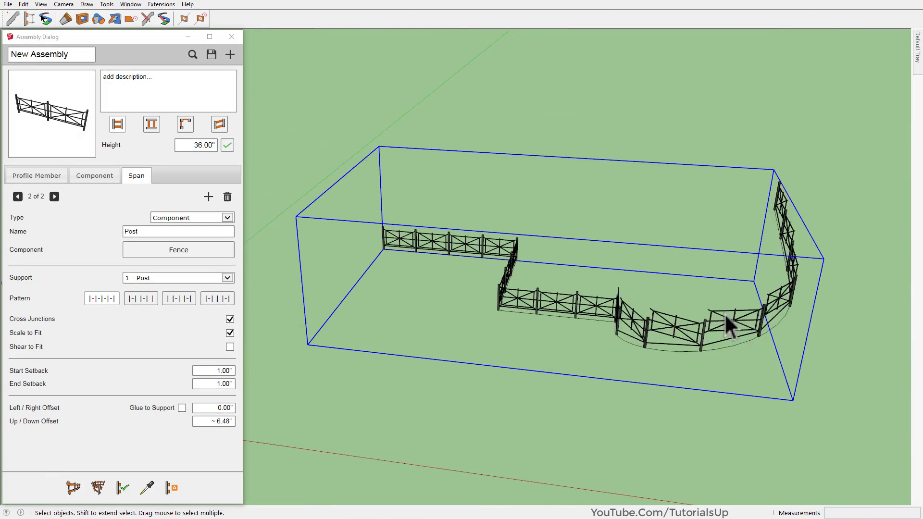
scroll(729, 327, up, 1)
scroll(731, 323, up, 1)
scroll(741, 339, up, 3)
middle_drag(742, 340, 679, 294)
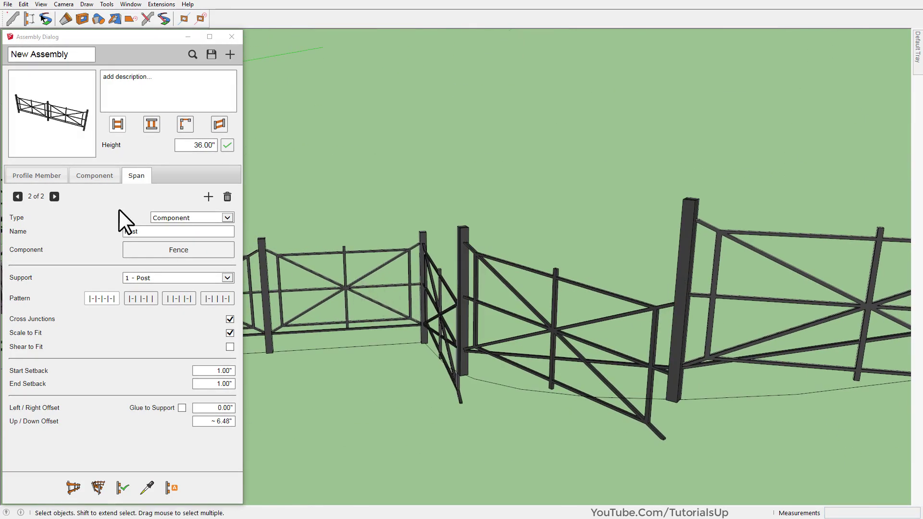
Enable Shear to Fit for the Fence span and rebuild the selected fence along its curves.
click(229, 347)
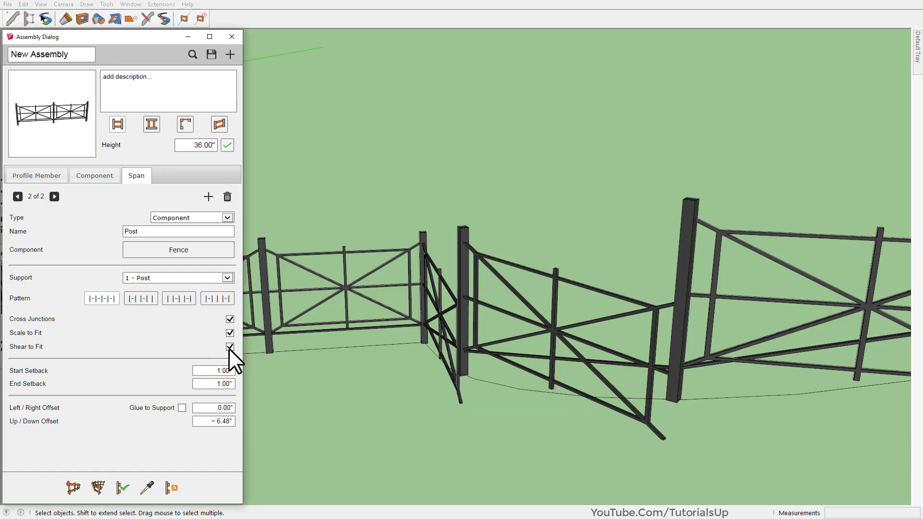
click(427, 240)
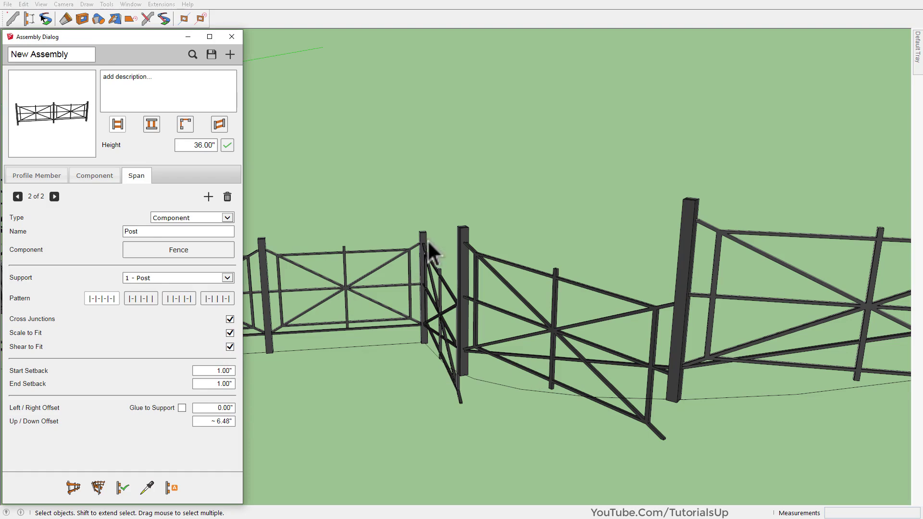
click(122, 488)
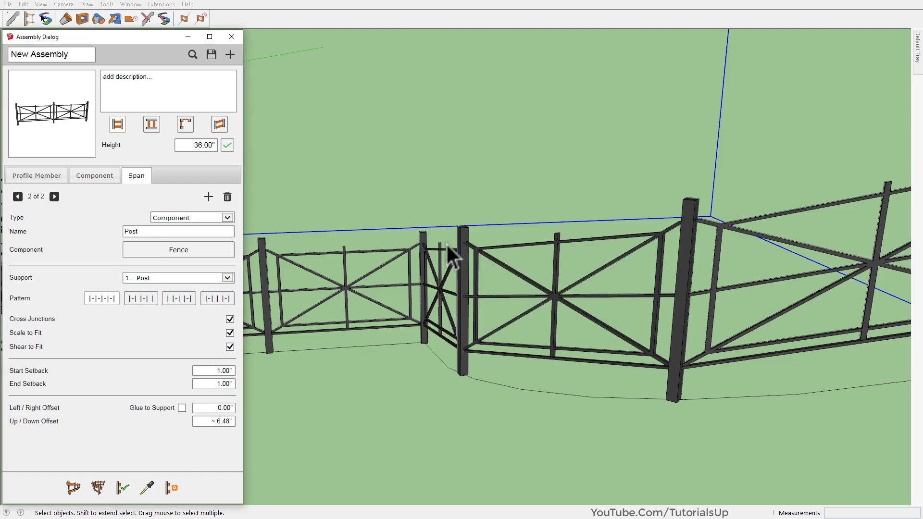
mouse_move(449, 251)
middle_down()
mouse_move(284, 266)
mouse_move(551, 350)
middle_up()
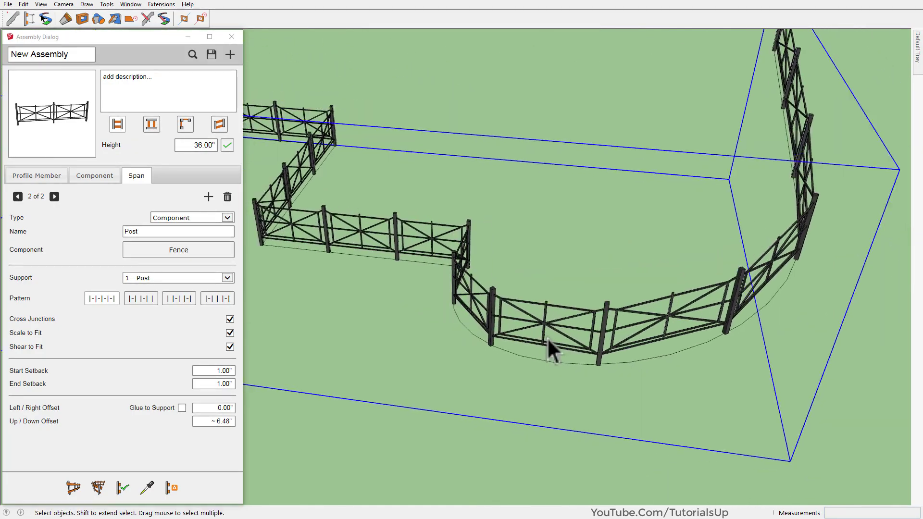
scroll(585, 326, up, 3)
mouse_move(490, 310)
middle_down()
mouse_move(469, 251)
mouse_move(597, 264)
middle_up()
scroll(597, 264, up, 3)
scroll(490, 274, down, 5)
scroll(490, 273, up, 5)
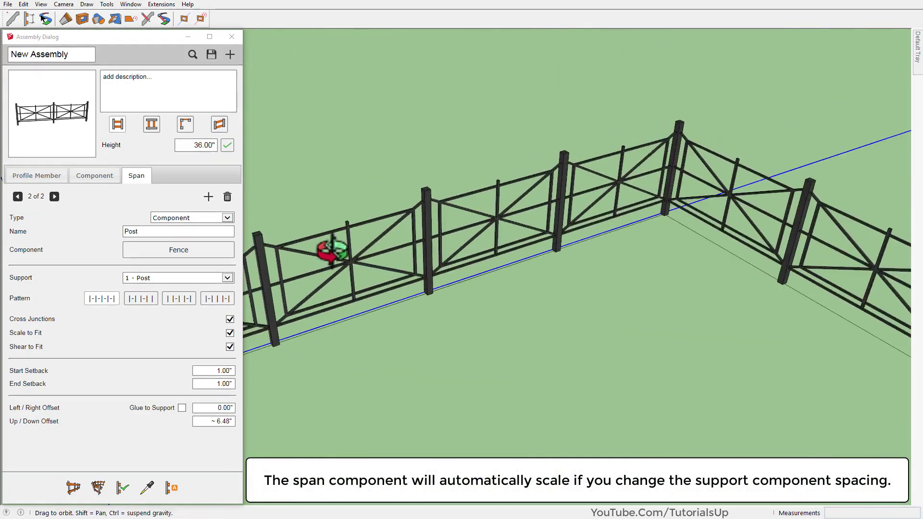
middle_drag(329, 251, 319, 309)
scroll(622, 367, up, 2)
scroll(562, 322, down, 1)
Set the post Spacing to 40" and rebuild the fence with closer posts.
click(102, 176)
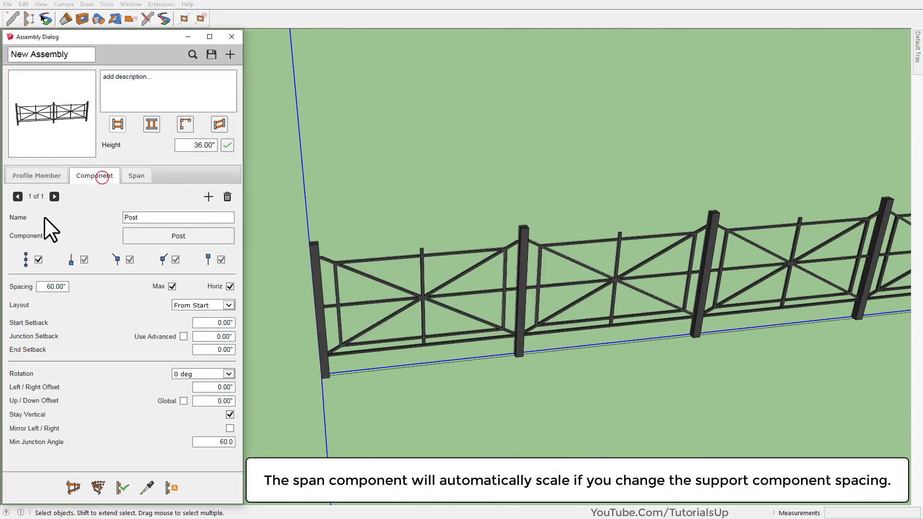
text(40)
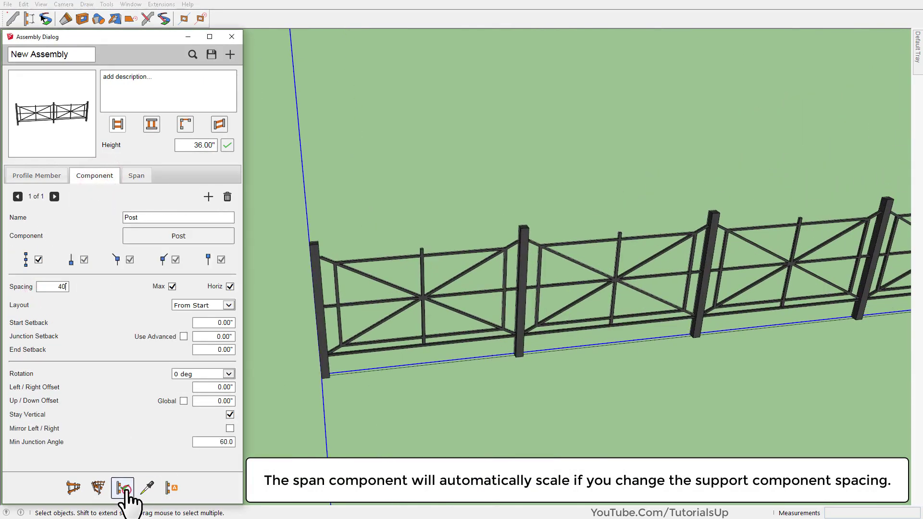
click(123, 488)
scroll(317, 308, down, 3)
mouse_move(290, 275)
middle_down()
mouse_move(277, 222)
mouse_move(357, 304)
middle_up()
scroll(358, 306, up, 3)
scroll(406, 327, up, 3)
scroll(410, 347, up, 3)
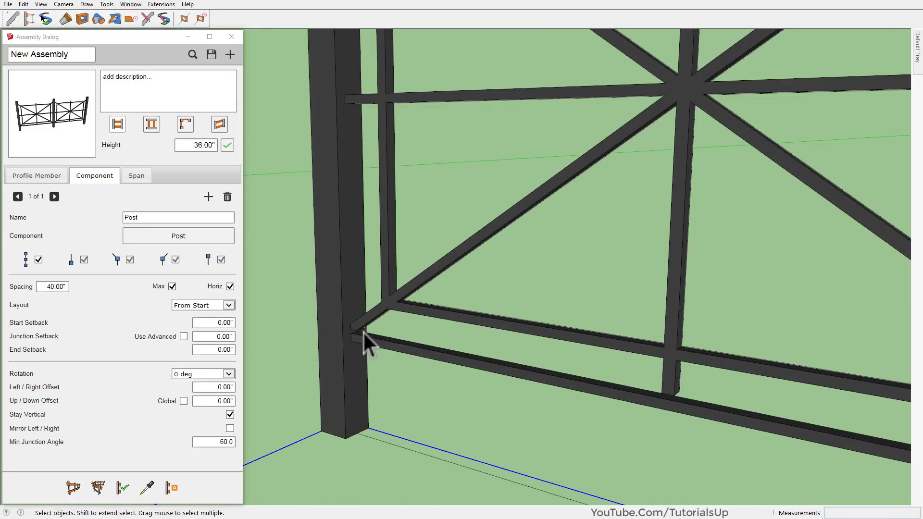
Set Rail_1's Up/Down Offset to 4", rebuild, and check the height with Tape Measure.
click(137, 176)
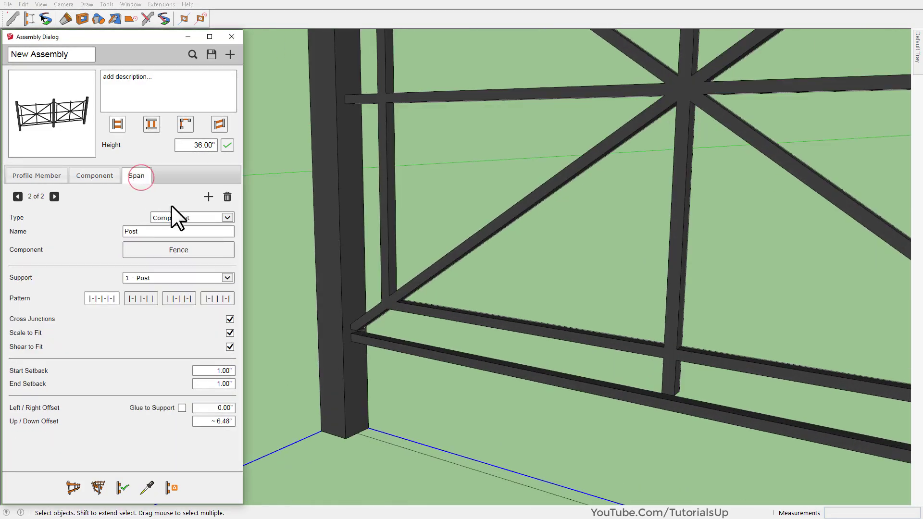
click(54, 196)
click(18, 196)
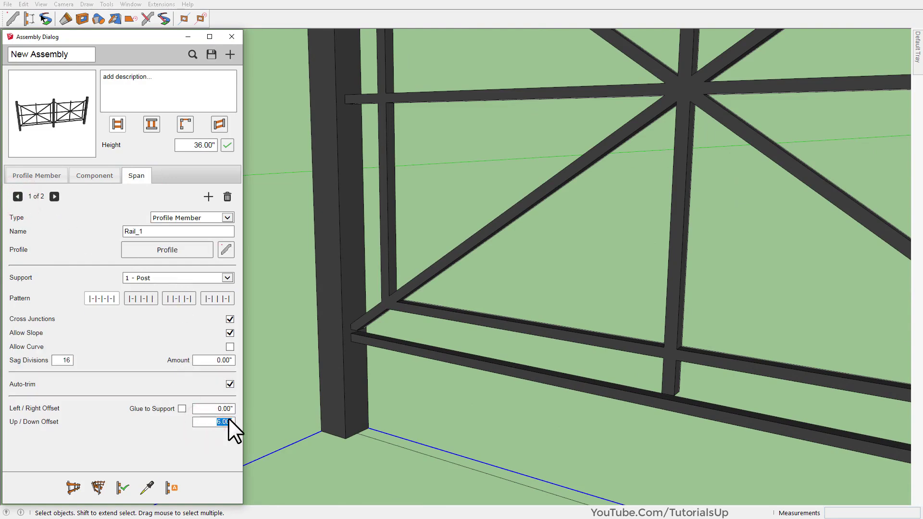
text(4)
click(122, 487)
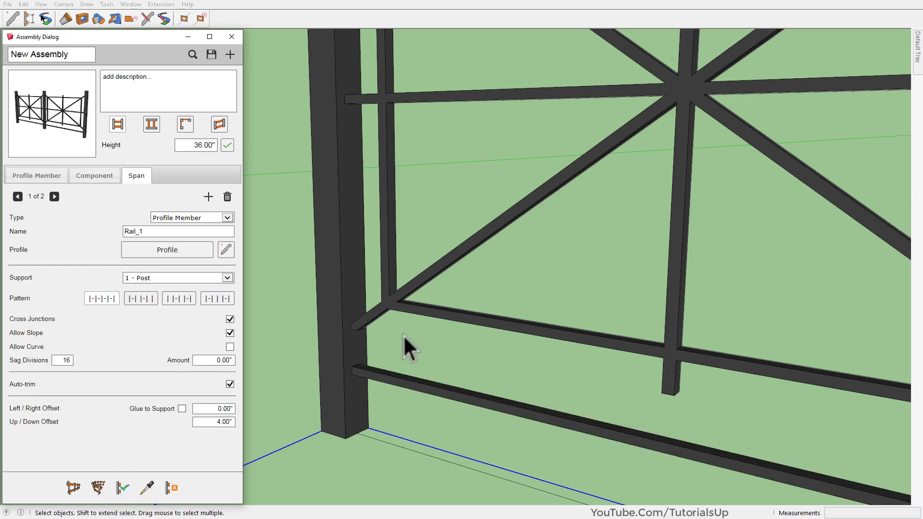
mouse_move(346, 342)
middle_down()
mouse_move(351, 416)
mouse_move(342, 439)
middle_up()
key(t)
click(347, 446)
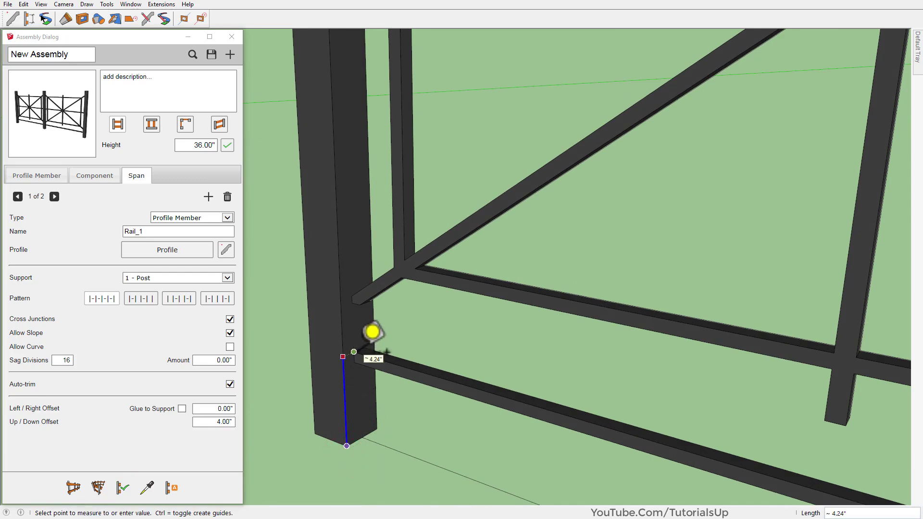
key(space)
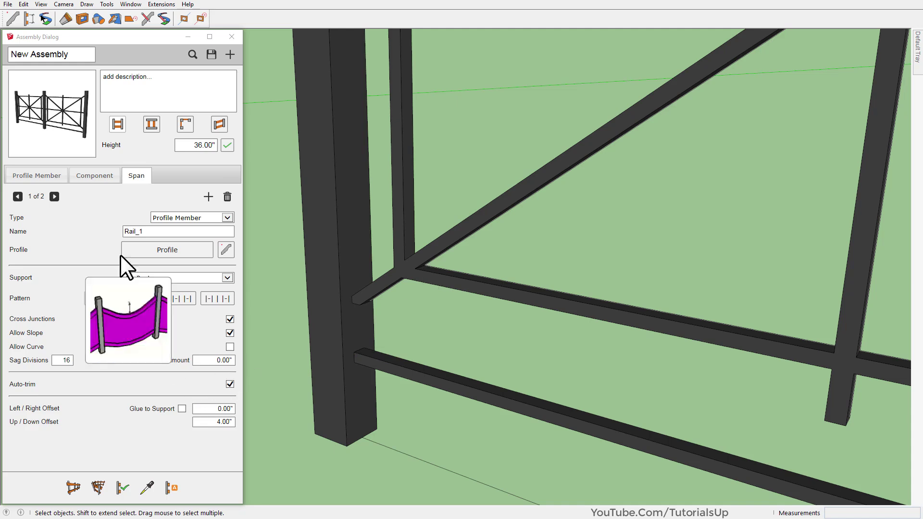
Give the Fence span a 4.24" Up/Down Offset and rebuild the fence.
click(54, 196)
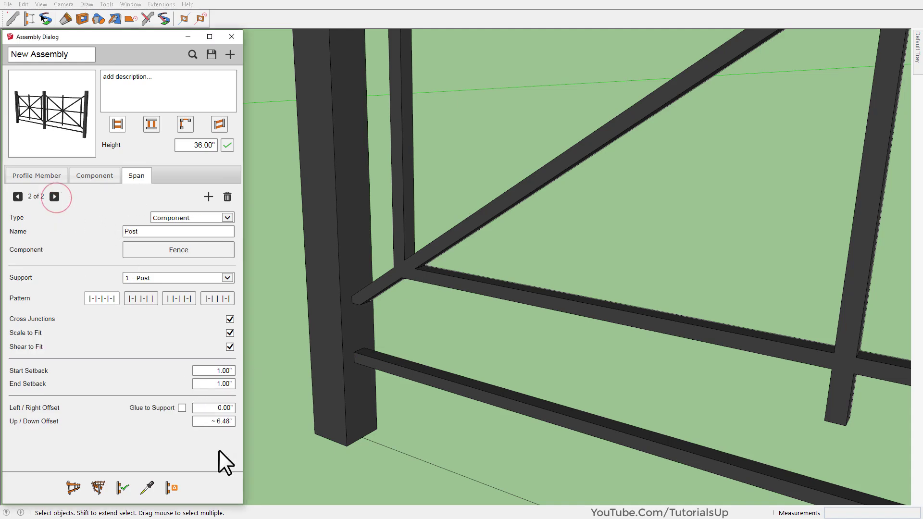
click(206, 422)
text(4)
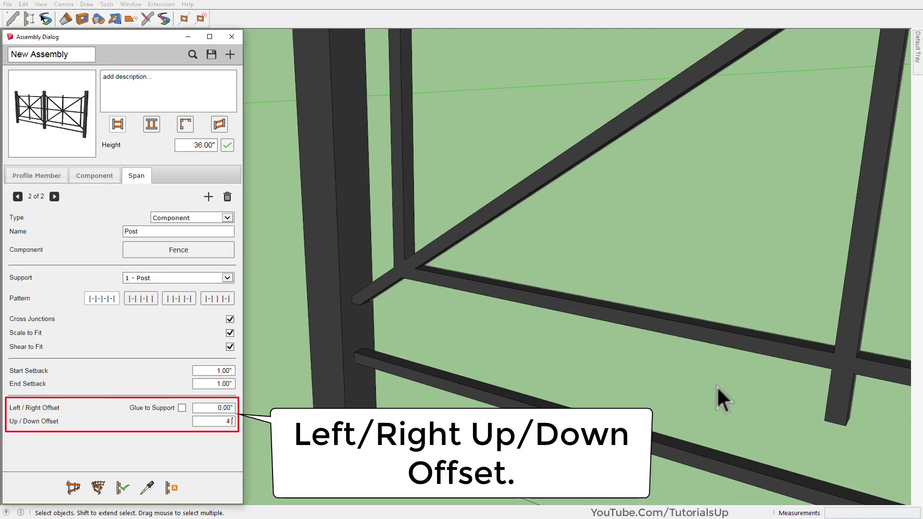
text(24)
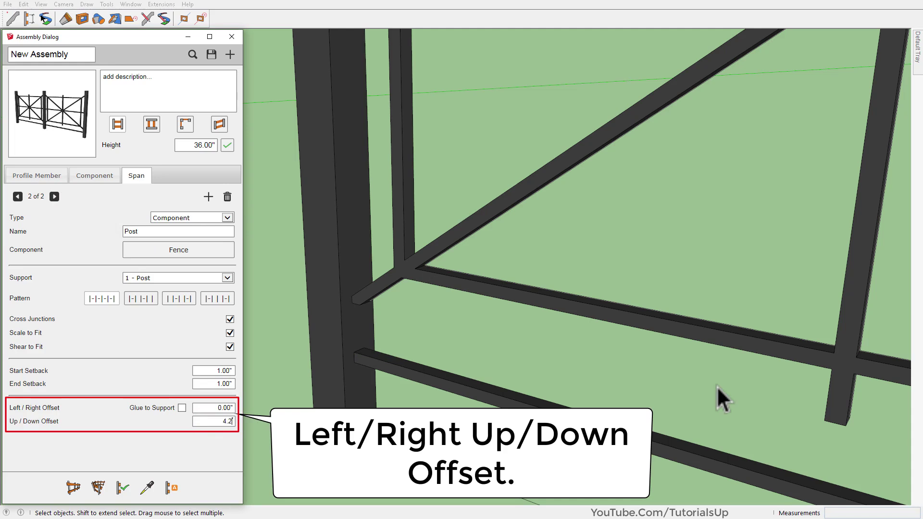
key(Return)
click(120, 486)
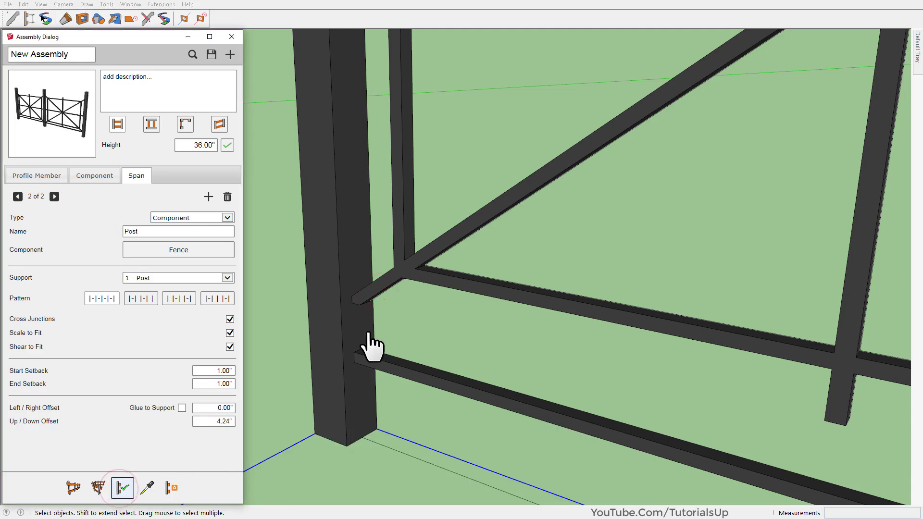
mouse_move(372, 346)
shift+middle_down()
mouse_move(361, 349)
mouse_move(315, 278)
shift+middle_up()
scroll(323, 319, up, 3)
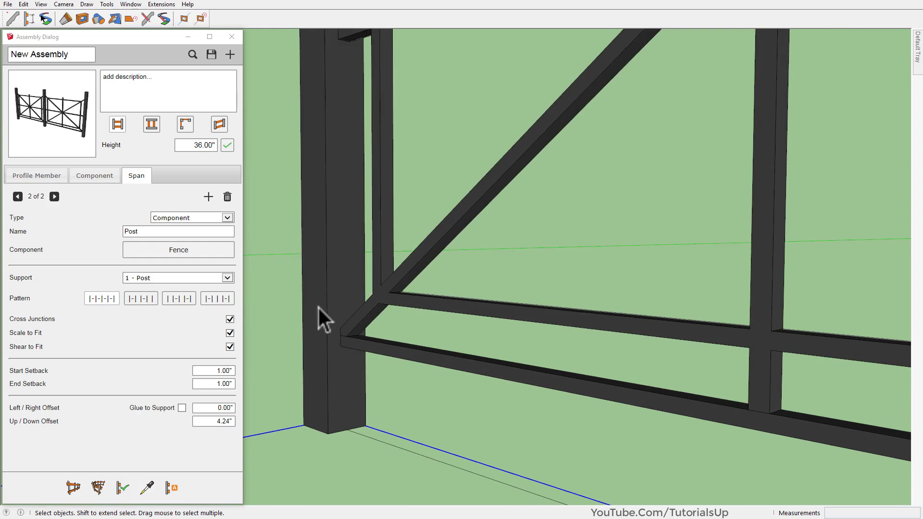
scroll(343, 335, up, 3)
middle_drag(342, 335, 247, 330)
scroll(381, 411, down, 3)
scroll(336, 377, down, 3)
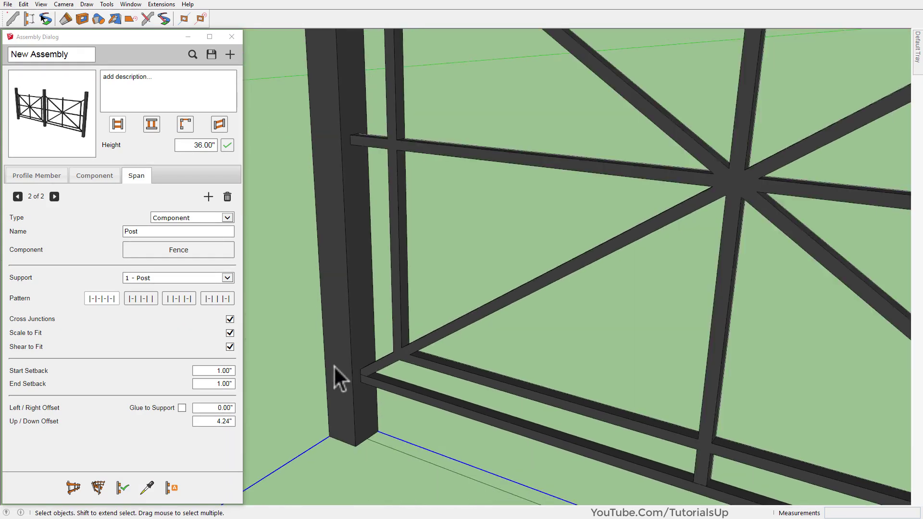
scroll(347, 363, down, 2)
scroll(375, 366, down, 1)
mouse_move(399, 354)
middle_down()
mouse_move(367, 395)
mouse_move(367, 387)
middle_up()
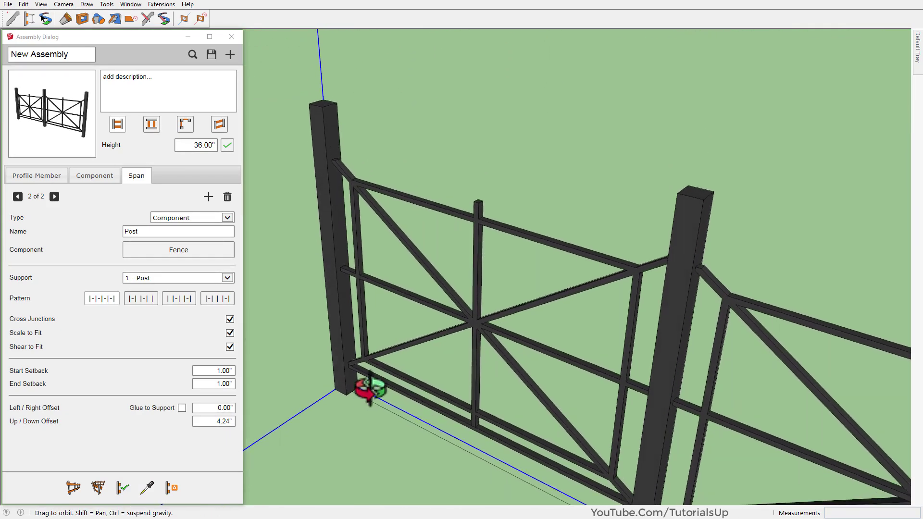
scroll(362, 389, up, 3)
scroll(362, 389, up, 3)
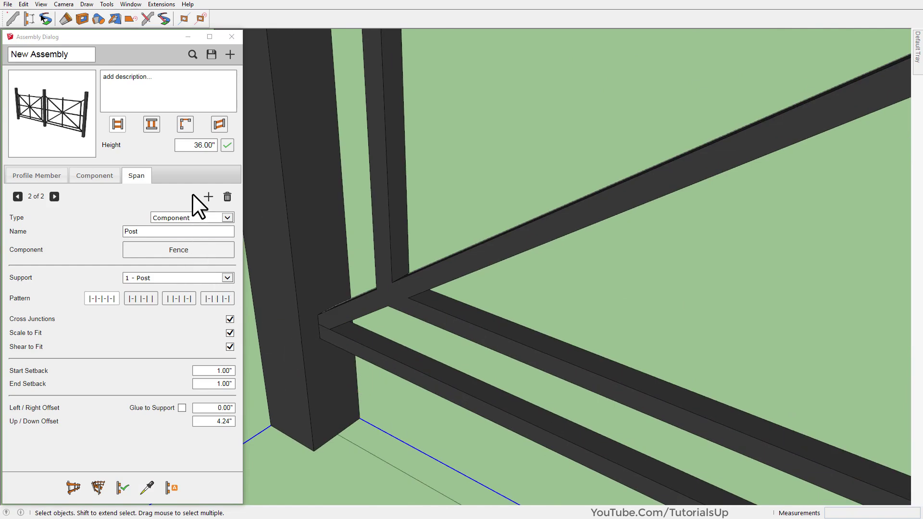
Change the Rail_1 profile width from 0.65" to 0.85".
click(55, 196)
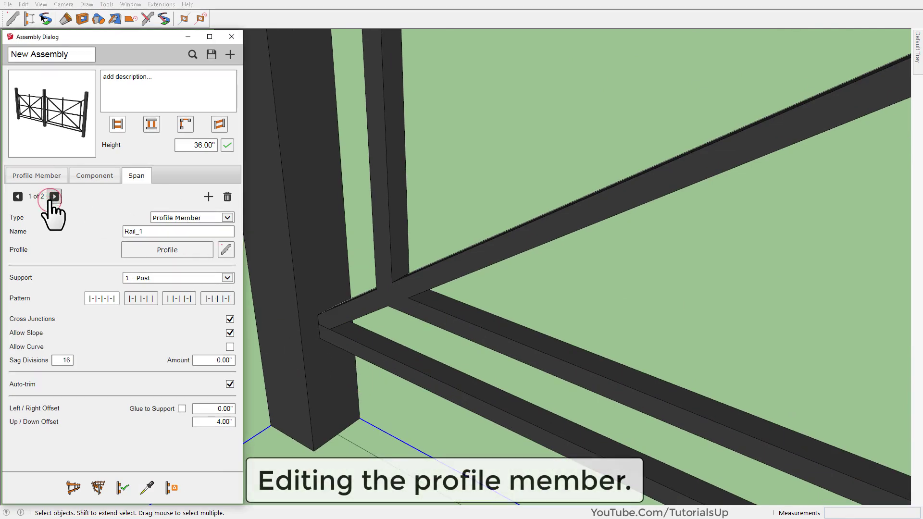
click(227, 252)
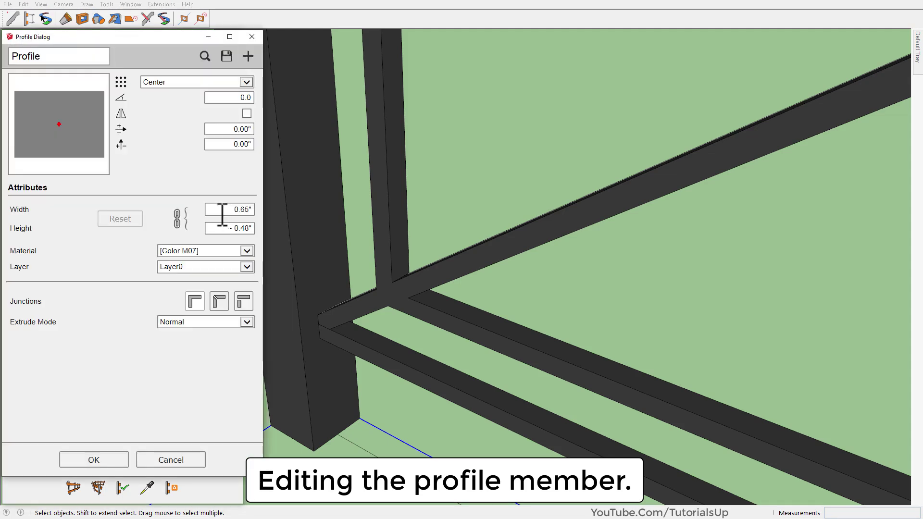
click(219, 211)
text(.85)
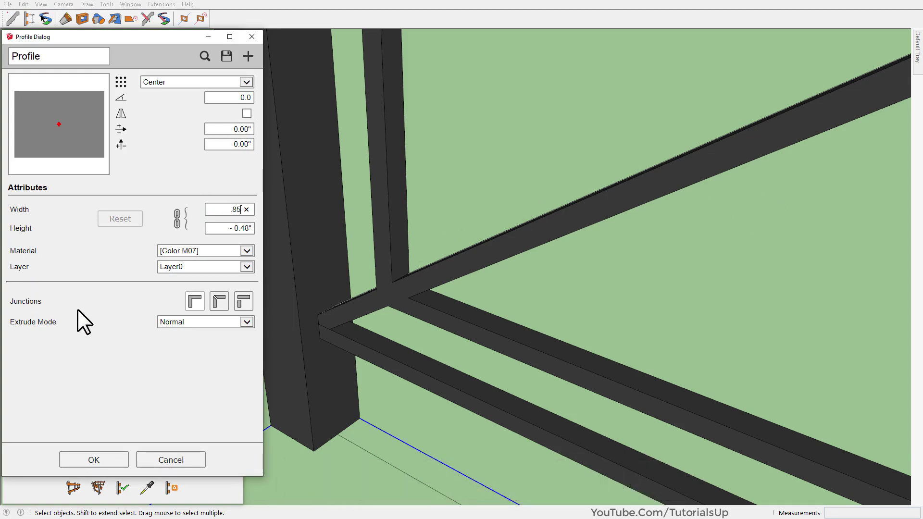
click(77, 309)
click(107, 459)
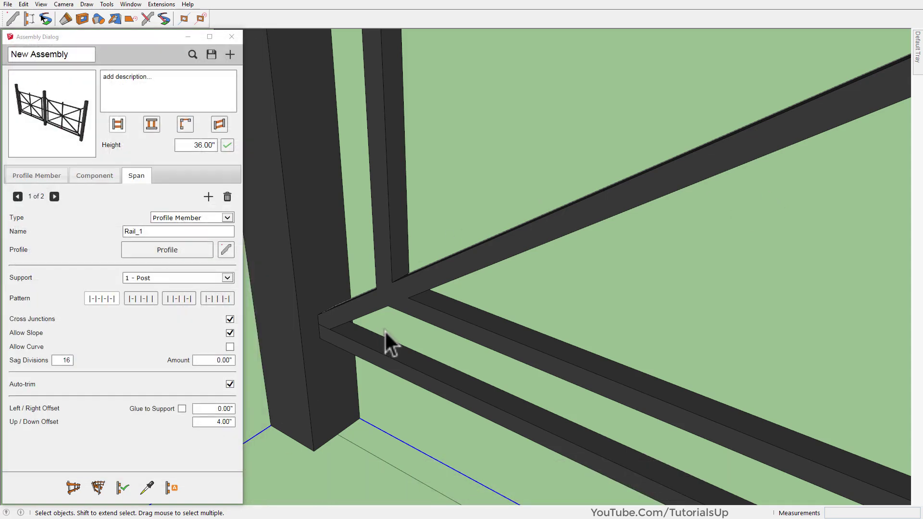
Rebuild the fence with the thicker rails and inspect a long fence run.
click(123, 488)
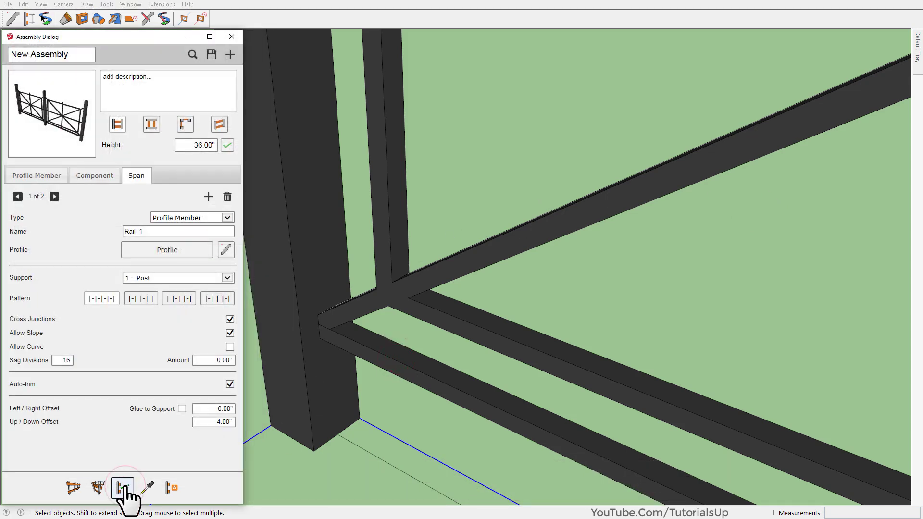
scroll(319, 334, up, 3)
scroll(327, 337, up, 2)
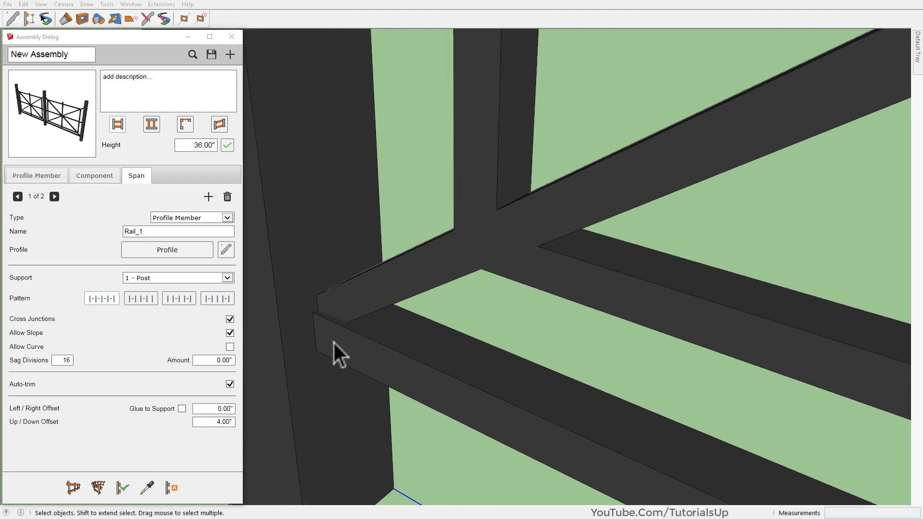
mouse_move(333, 342)
middle_down()
mouse_move(296, 350)
mouse_move(354, 305)
mouse_move(338, 303)
mouse_move(342, 310)
mouse_move(300, 283)
middle_up()
scroll(326, 353, down, 5)
scroll(360, 303, up, 1)
scroll(339, 301, down, 5)
middle_drag(376, 290, 454, 287)
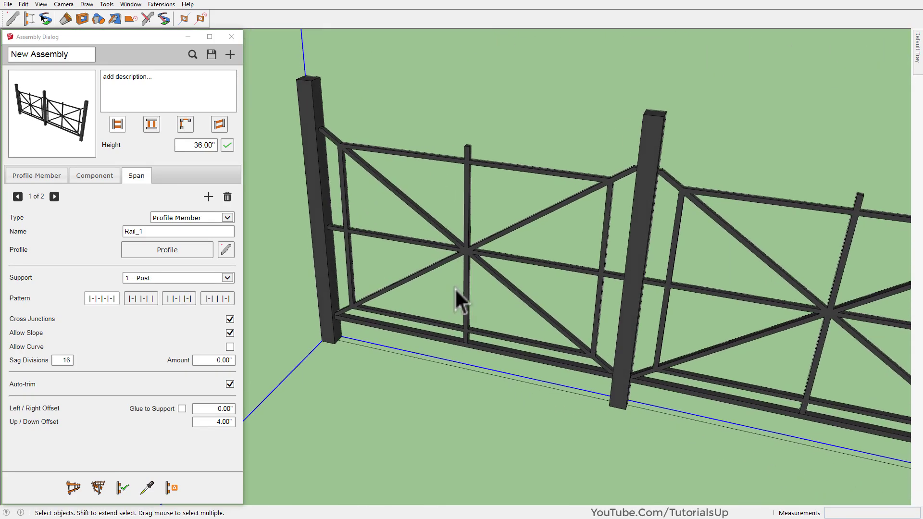
middle_drag(313, 129, 288, 140)
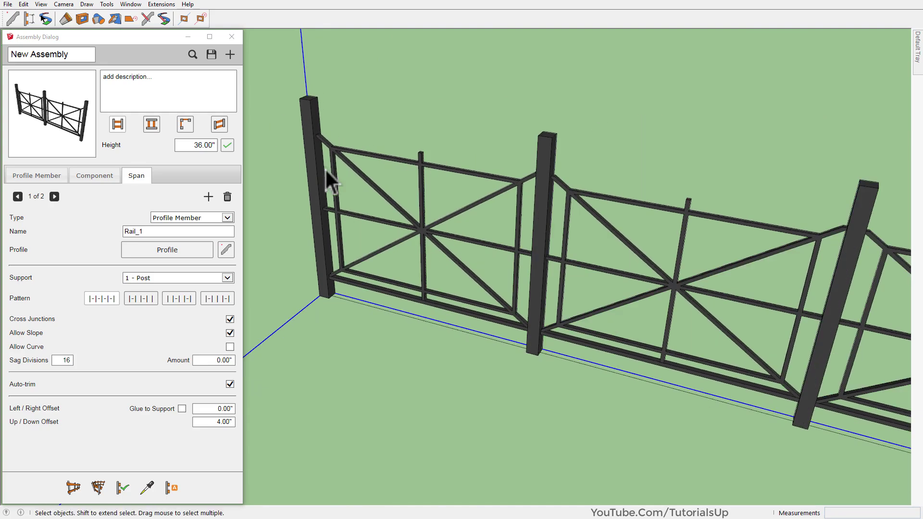
middle_drag(325, 168, 612, 154)
scroll(378, 197, down, 5)
middle_drag(377, 198, 846, 205)
Duplicate the rail span, name the copy Rail_2, and check the doubled bottom rail.
scroll(846, 206, up, 3)
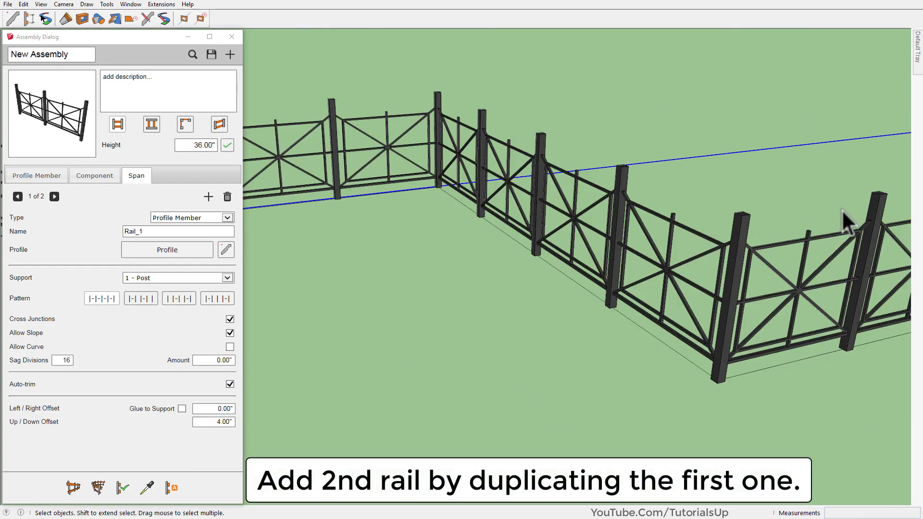
scroll(842, 223, up, 3)
scroll(601, 168, up, 2)
scroll(558, 172, up, 3)
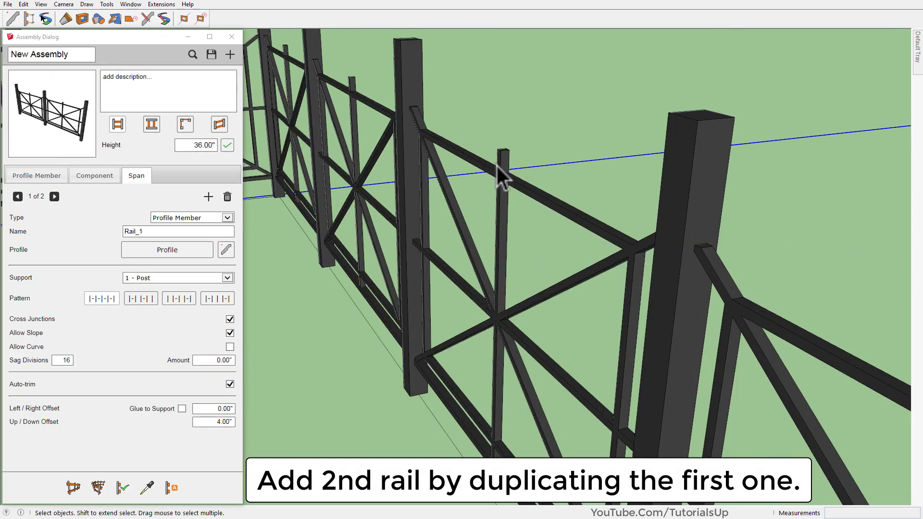
middle_drag(496, 164, 511, 165)
click(211, 197)
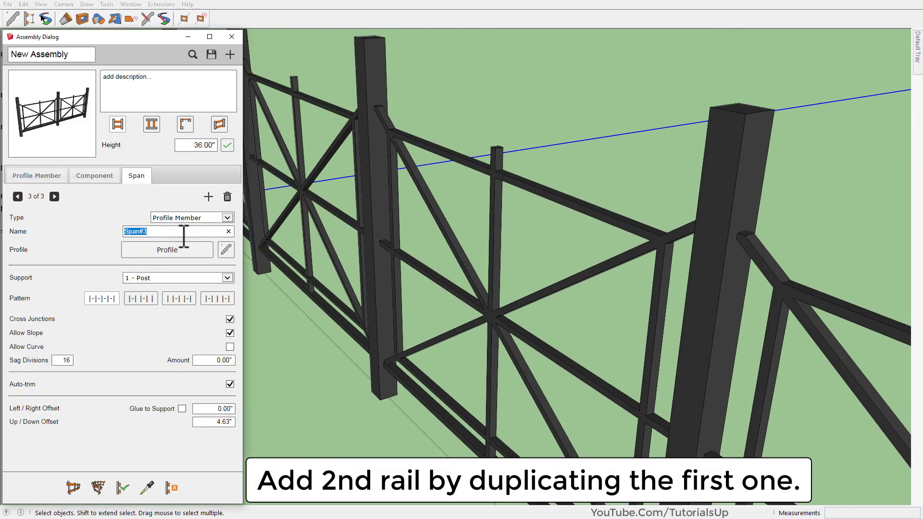
text(Rail_2)
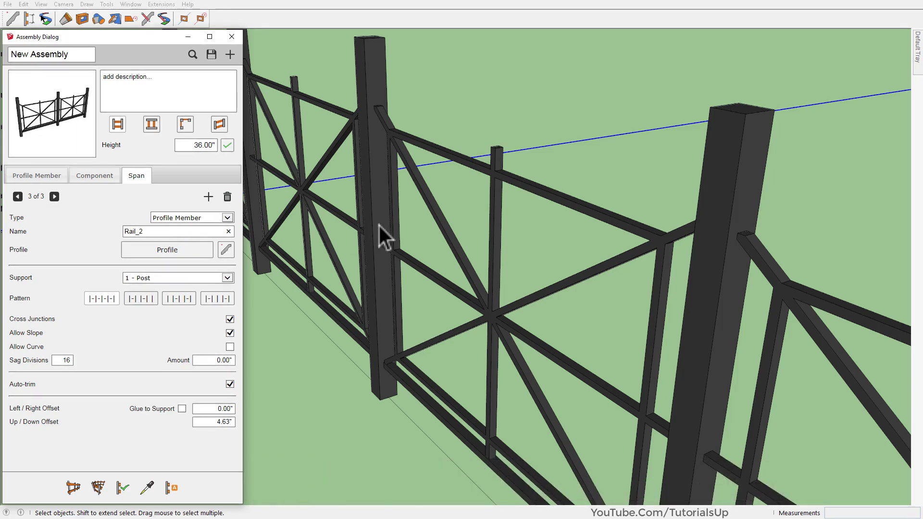
middle_drag(378, 223, 385, 216)
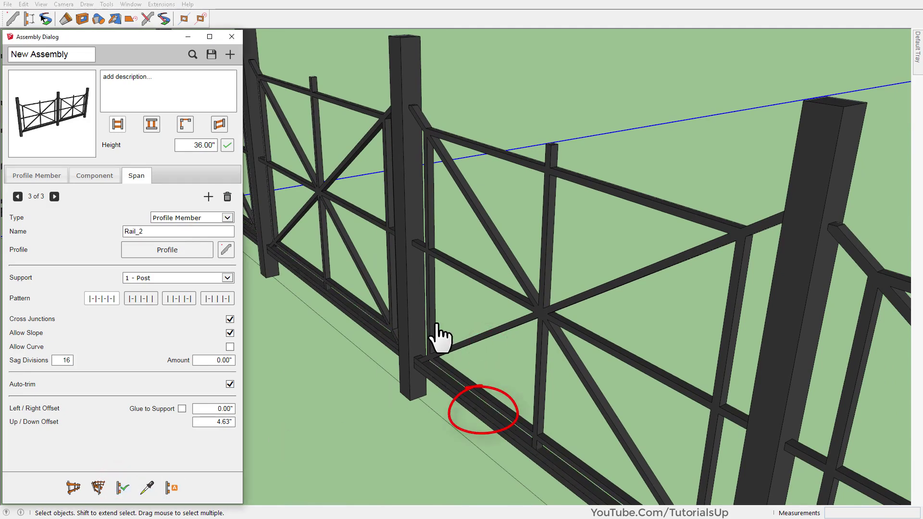
mouse_move(438, 376)
middle_down()
mouse_move(428, 362)
mouse_move(434, 368)
middle_up()
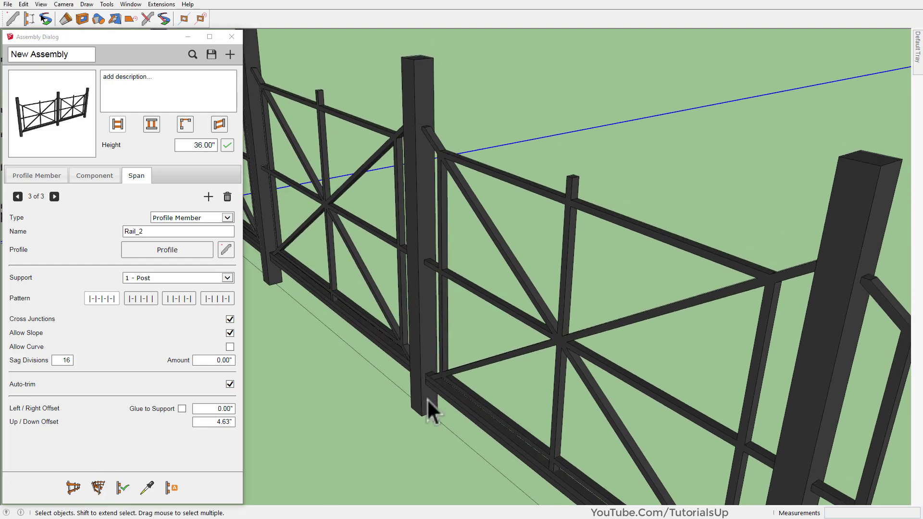
scroll(424, 413, up, 2)
Measure the post height (30.24") with the Dimension tool.
key(d)
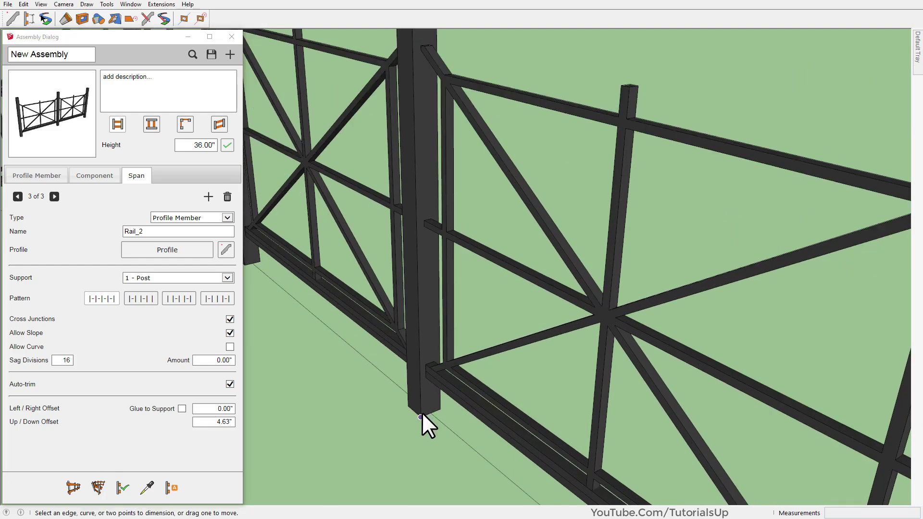
click(421, 416)
click(420, 44)
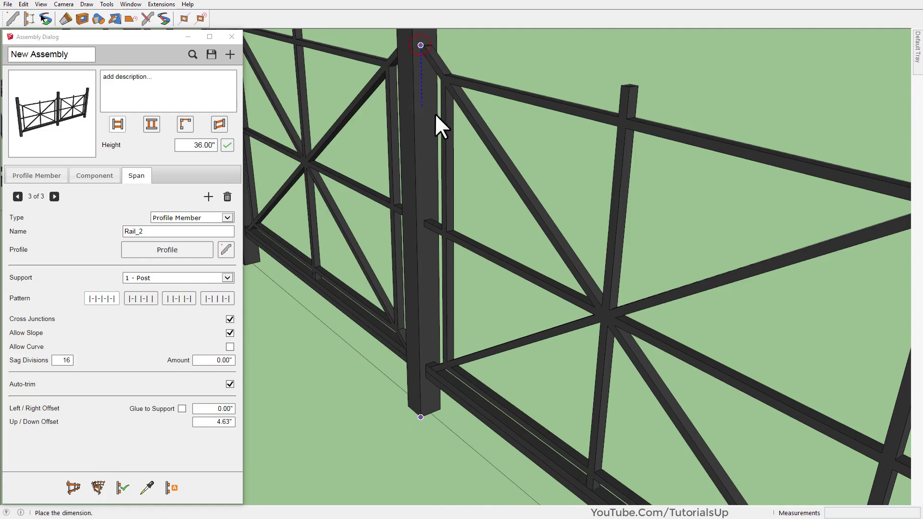
mouse_move(435, 113)
middle_down()
mouse_move(351, 206)
mouse_move(442, 201)
middle_up()
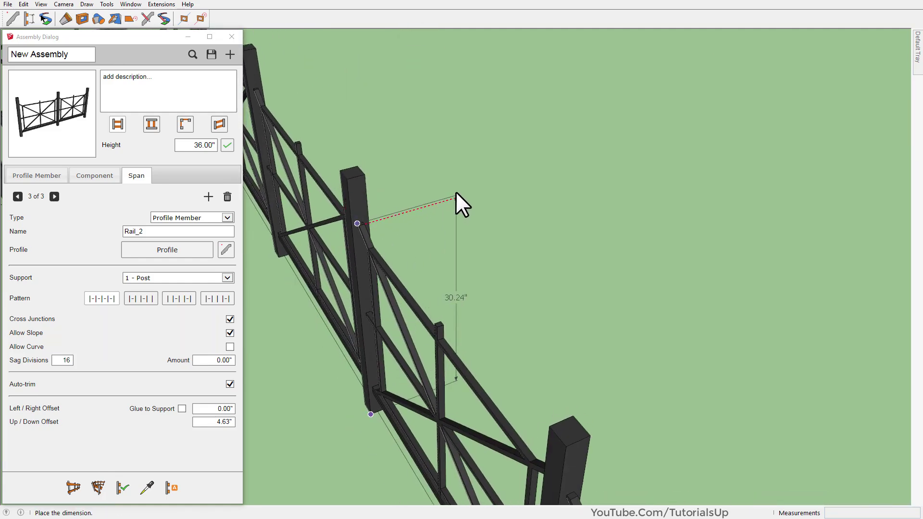
click(457, 186)
key(space)
scroll(440, 328, up, 2)
scroll(440, 328, up, 1)
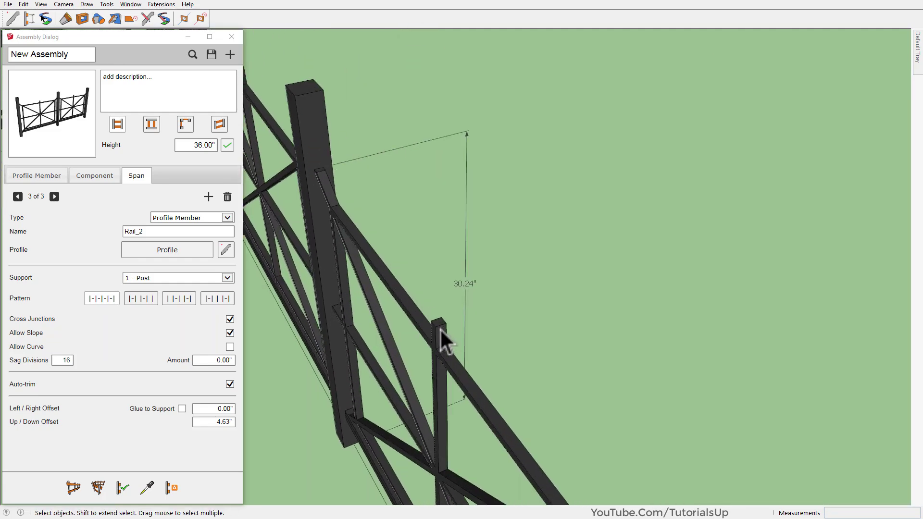
Set Rail_2's Up/Down Offset to 30.24" and rebuild the fence with a top rail.
double_click(209, 422)
text(30)
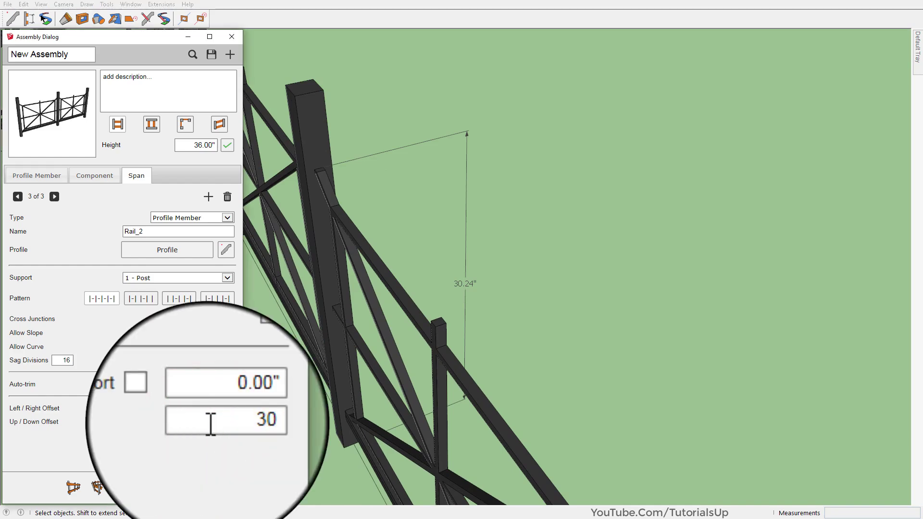
text(.24)
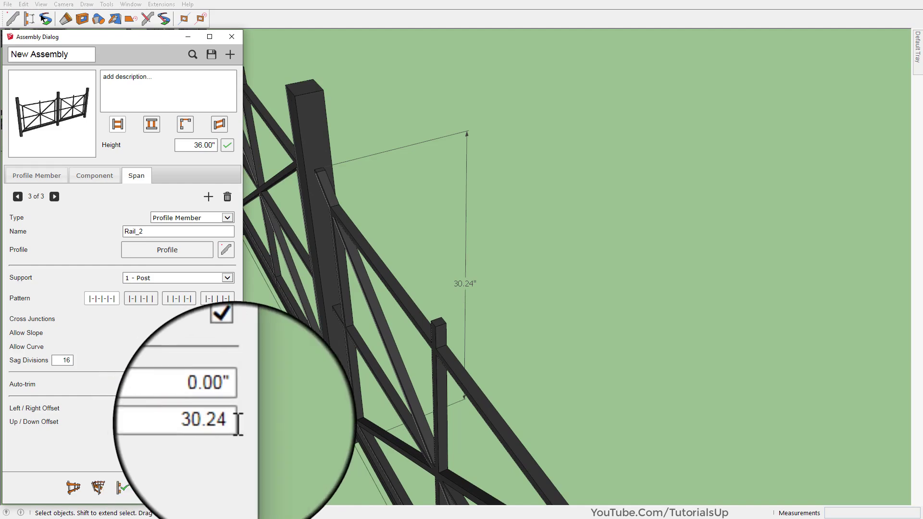
click(123, 488)
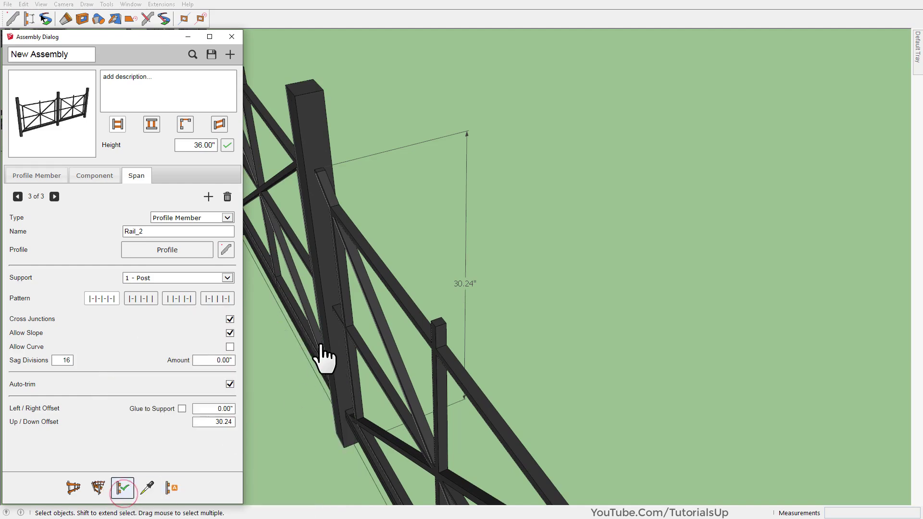
click(165, 292)
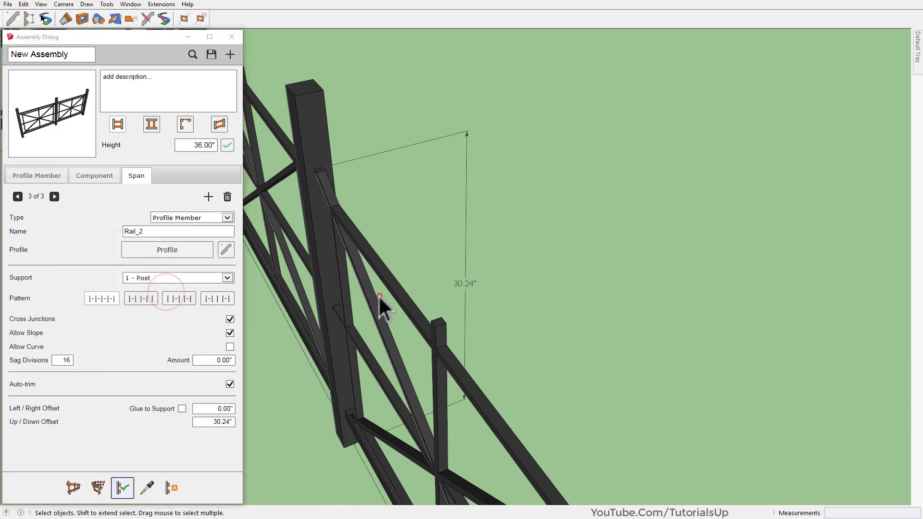
click(374, 307)
click(118, 494)
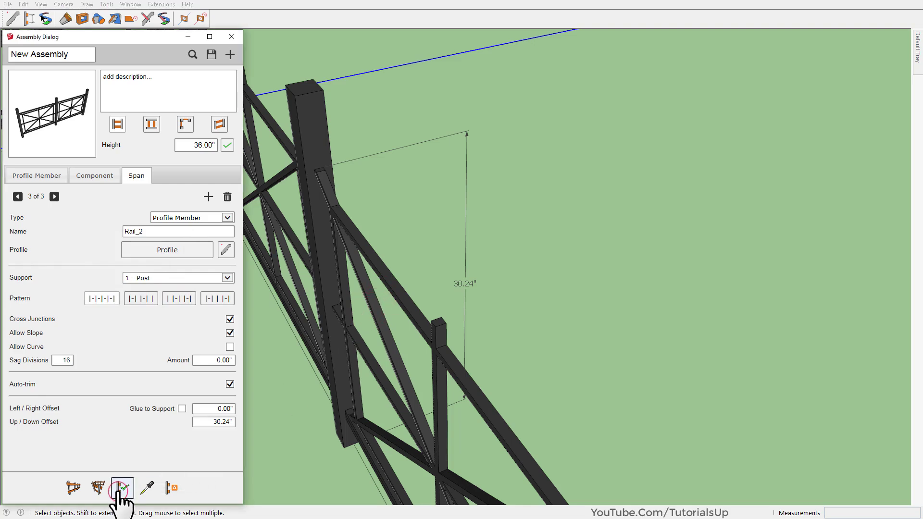
click(487, 264)
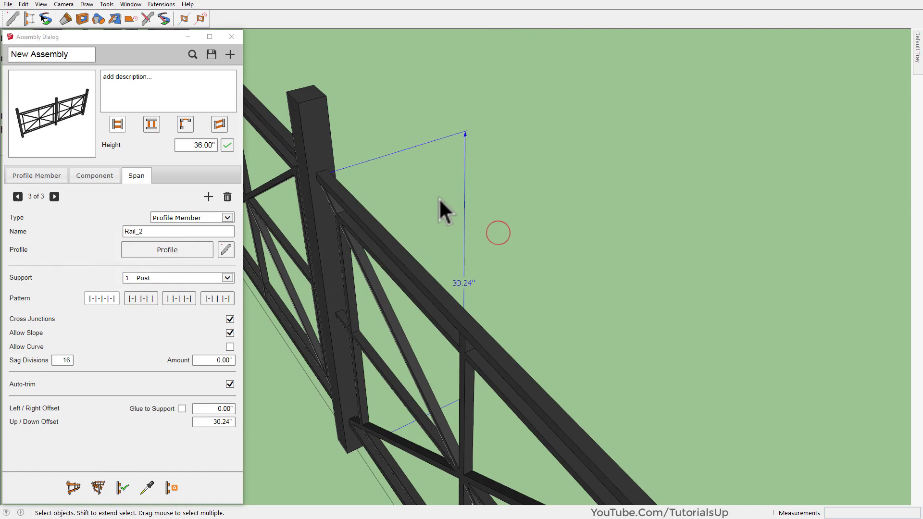
scroll(288, 200, up, 3)
scroll(327, 236, down, 3)
mouse_move(330, 237)
middle_down()
mouse_move(369, 163)
mouse_move(535, 24)
mouse_move(389, 57)
mouse_move(396, 222)
middle_up()
scroll(334, 153, down, 2)
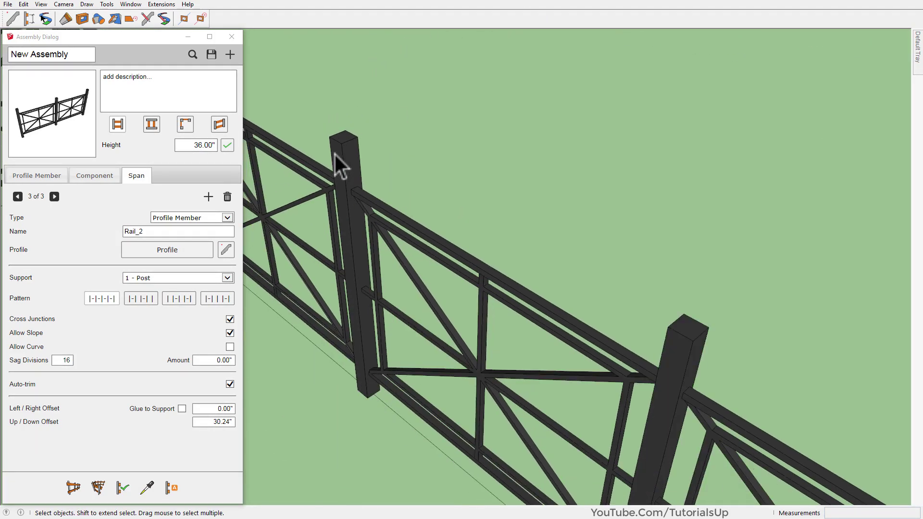
scroll(335, 154, down, 2)
scroll(335, 155, down, 5)
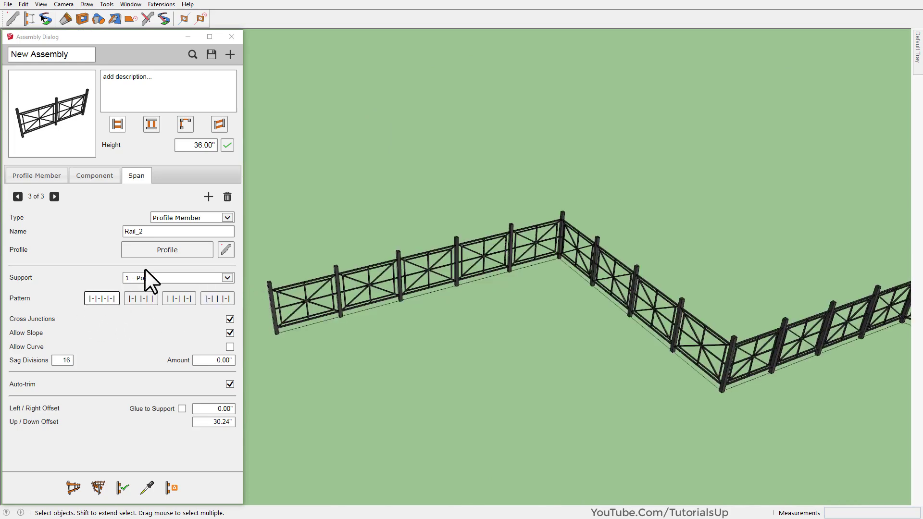
Apply the alternating and third panel patterns to the Post span, then panels in every span.
click(54, 196)
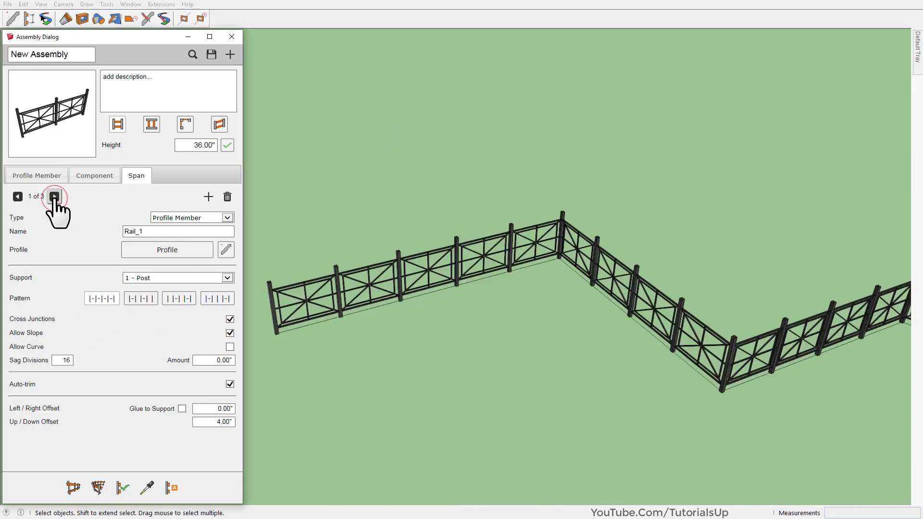
click(54, 196)
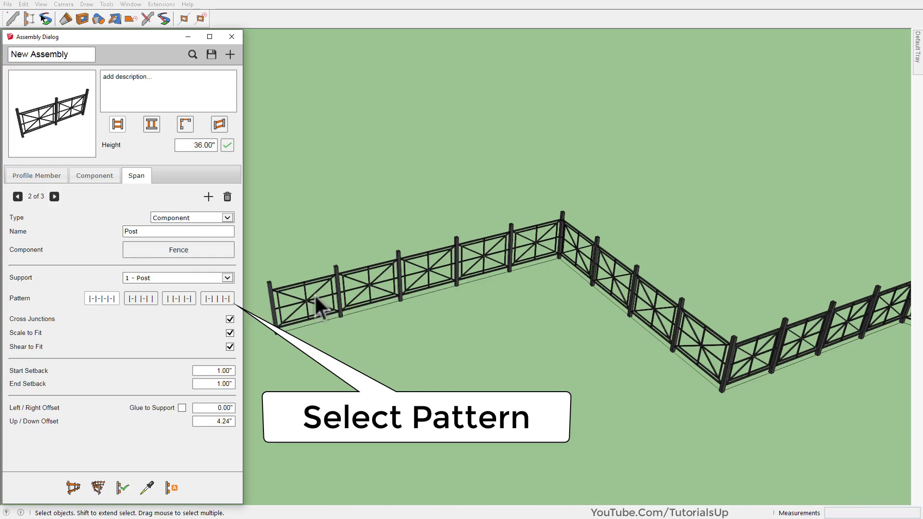
middle_drag(317, 303, 405, 251)
click(405, 261)
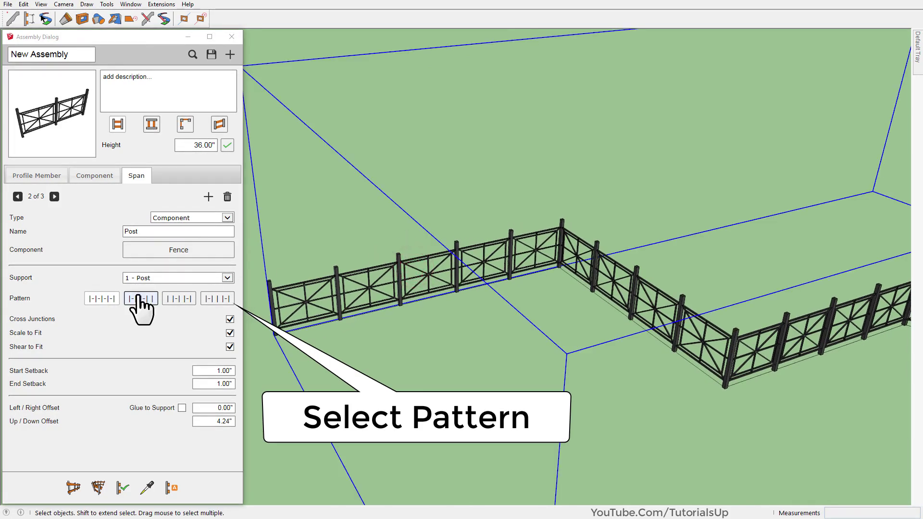
click(140, 298)
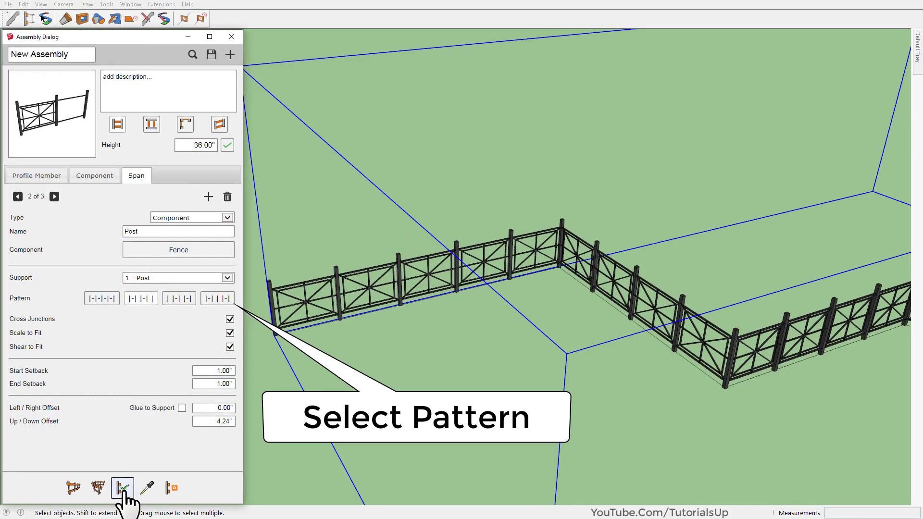
click(400, 276)
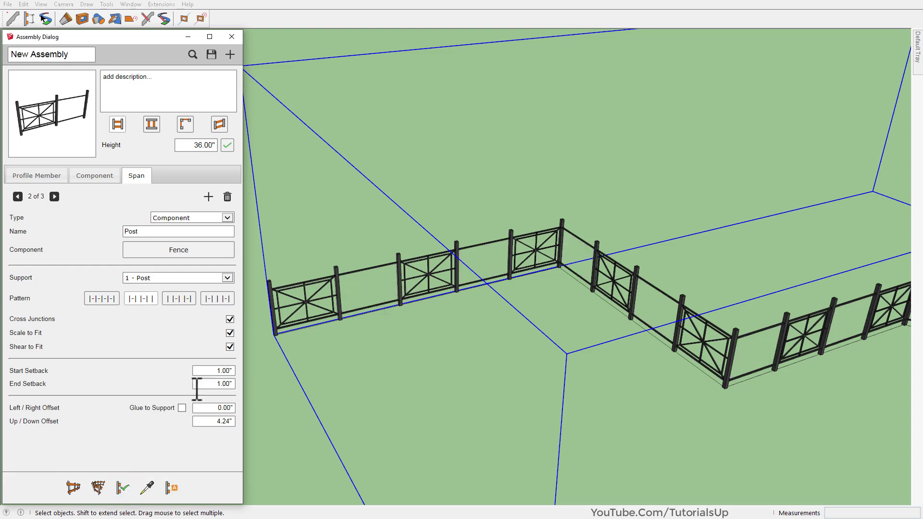
click(178, 298)
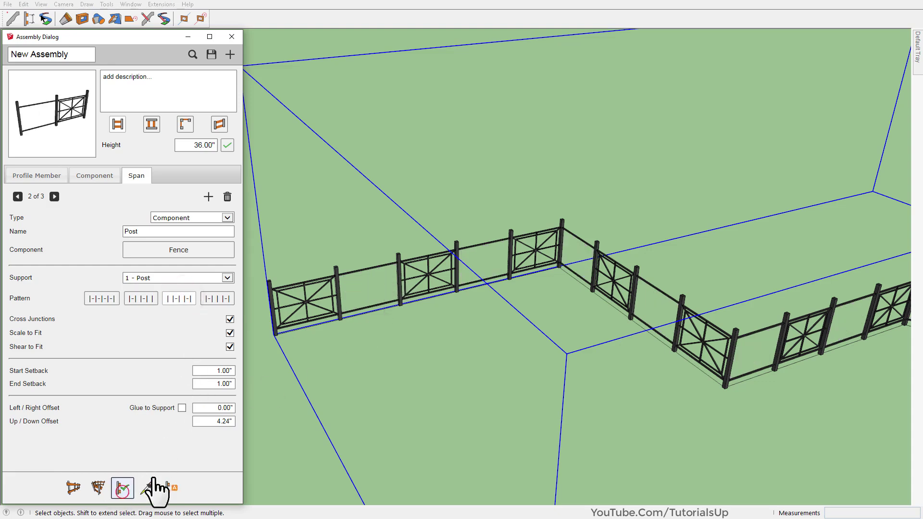
click(258, 439)
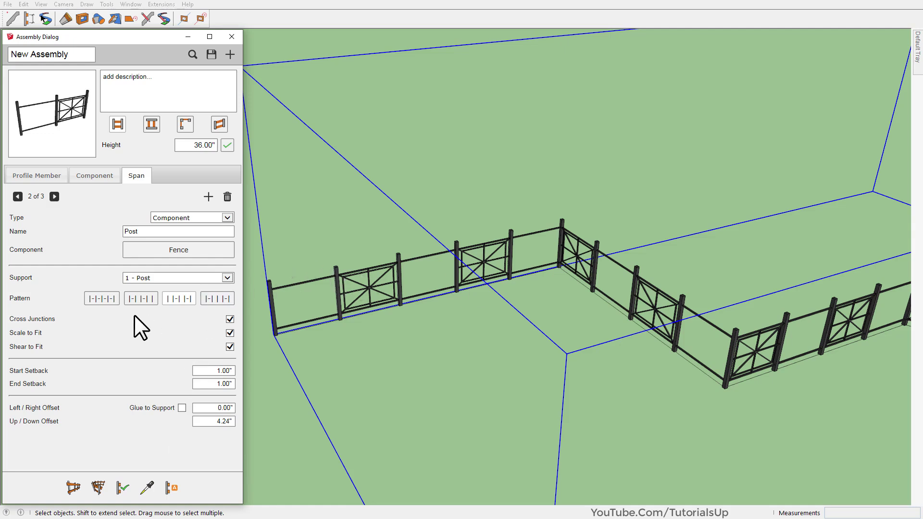
click(115, 300)
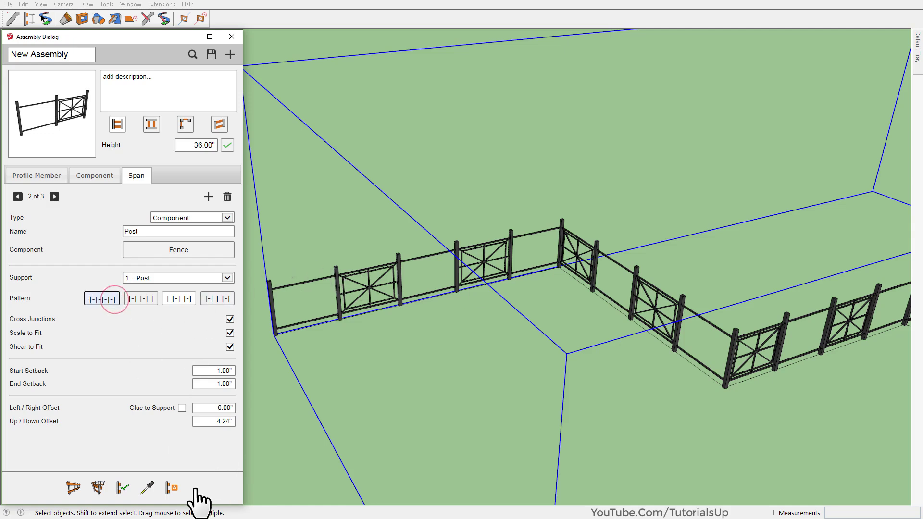
click(123, 486)
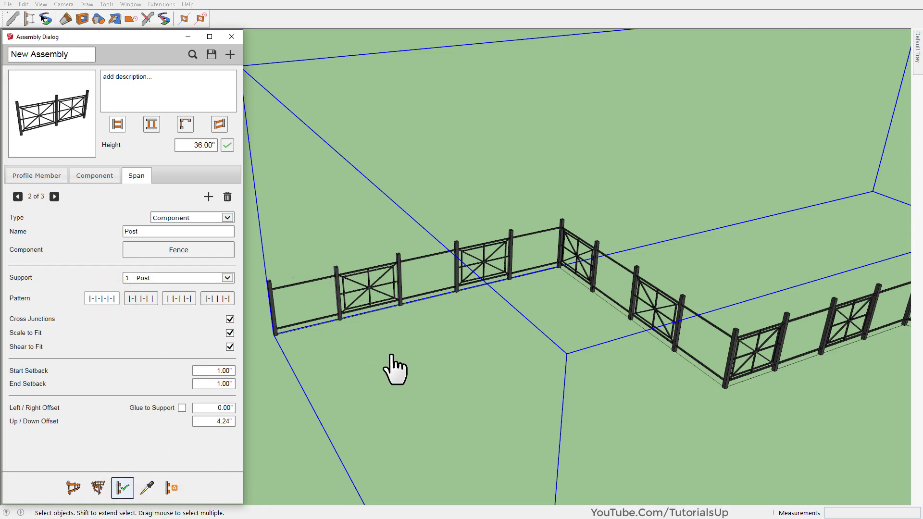
click(413, 354)
mouse_move(534, 272)
middle_down()
mouse_move(532, 312)
mouse_move(583, 243)
middle_up()
scroll(548, 248, up, 5)
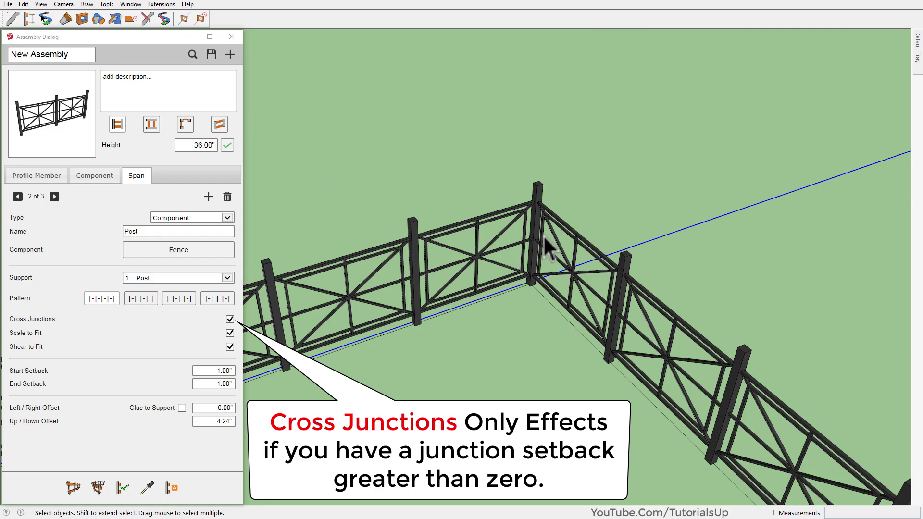
click(92, 177)
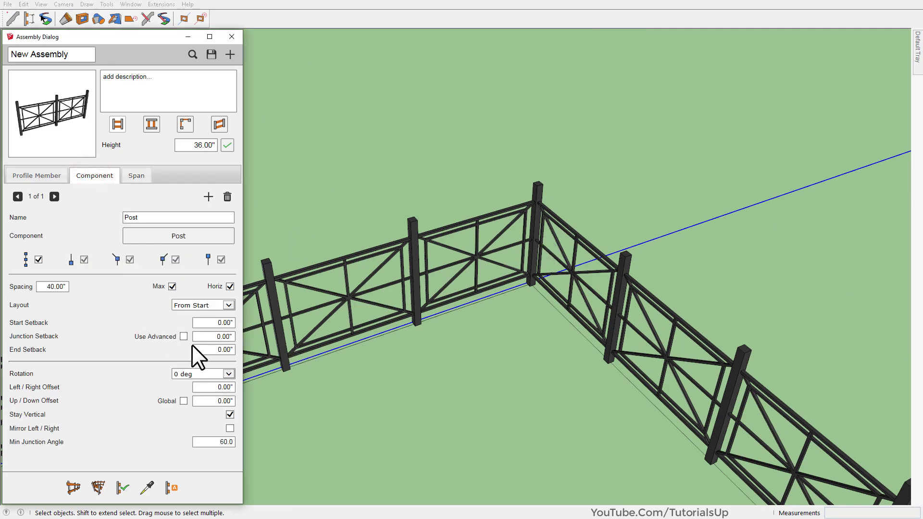
click(211, 336)
text(0)
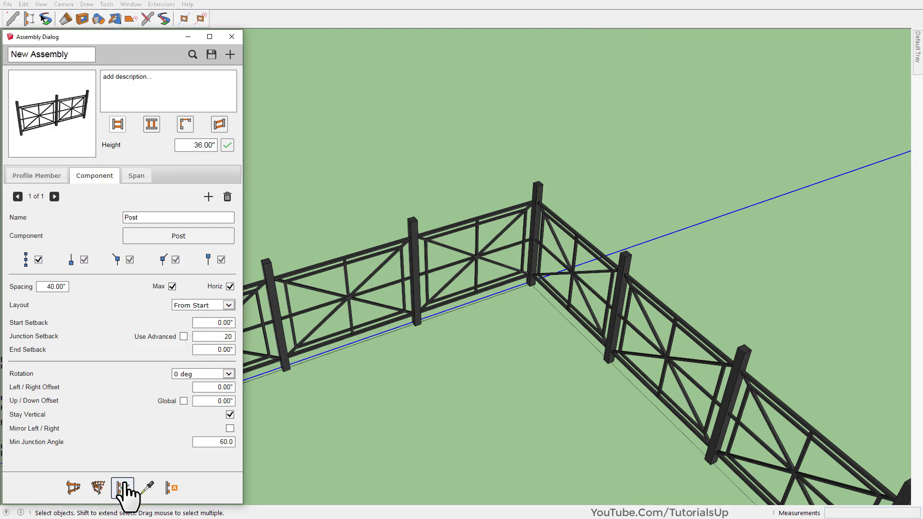
click(126, 485)
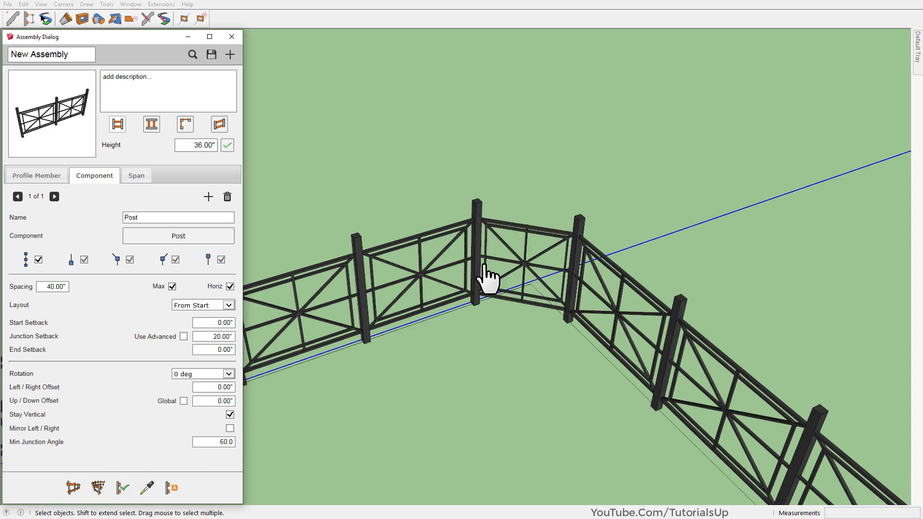
mouse_move(481, 271)
middle_down()
mouse_move(442, 257)
mouse_move(422, 171)
mouse_move(428, 231)
middle_up()
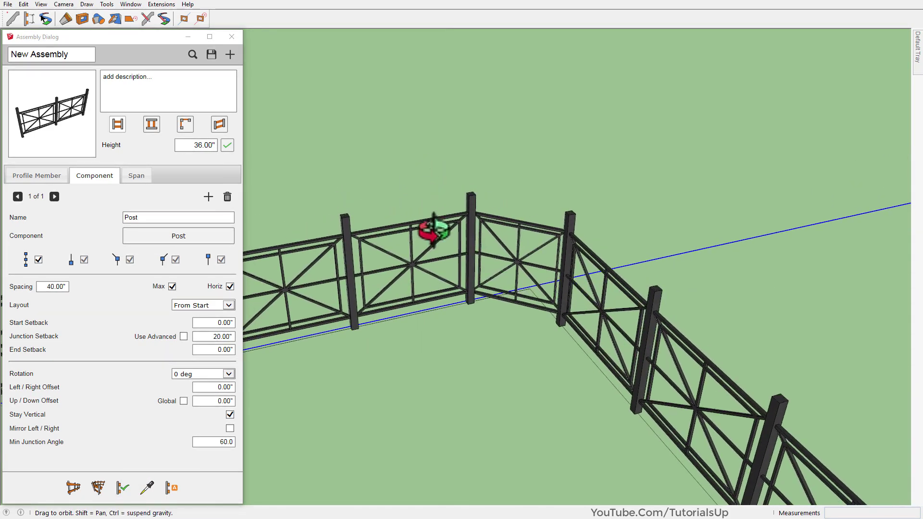
scroll(536, 235, up, 3)
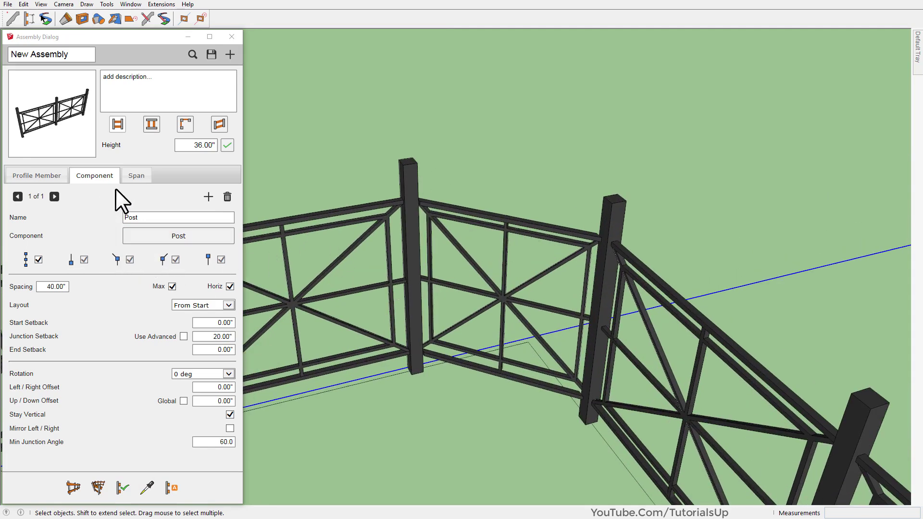
In the Fence span settings, switch Cross Junctions off and back on, then reapply the assembly attributes.
click(137, 176)
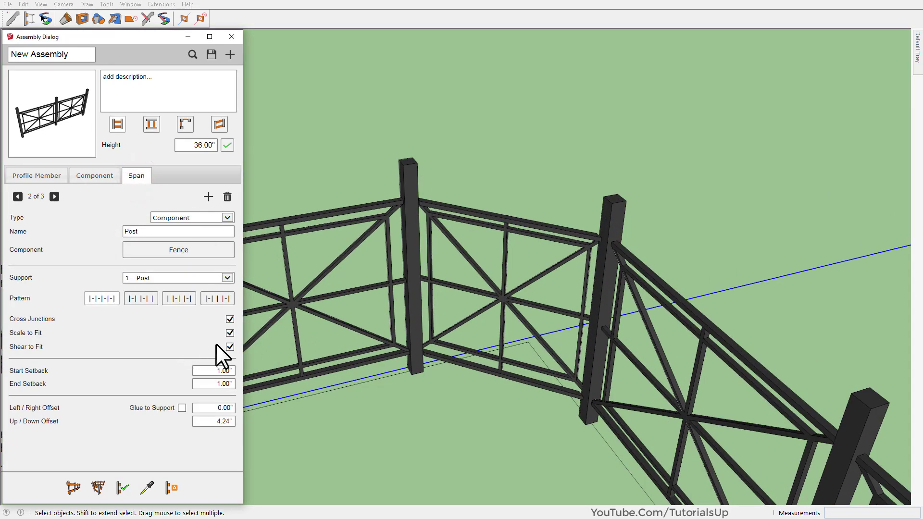
click(230, 319)
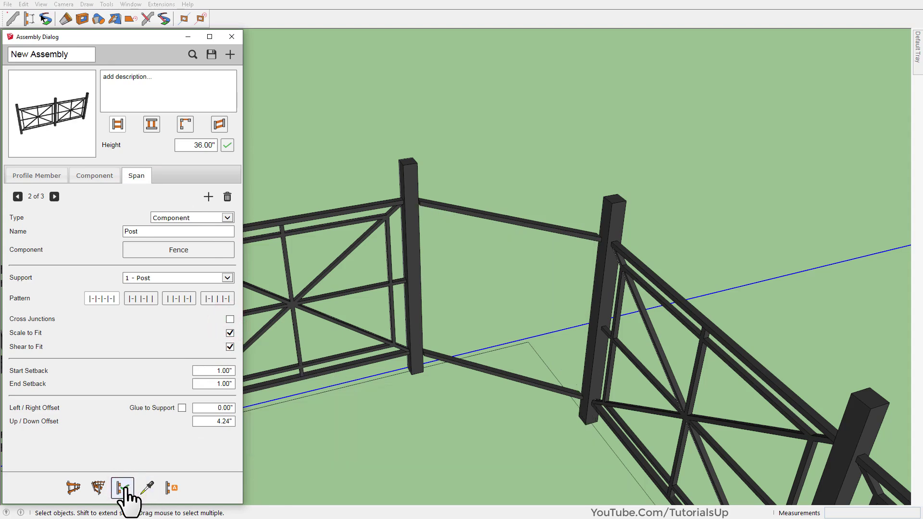
click(231, 320)
click(124, 490)
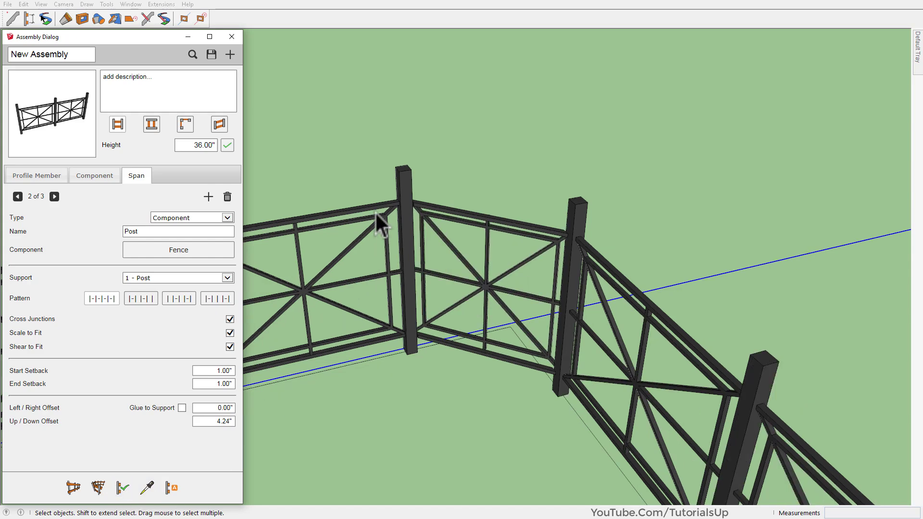
scroll(517, 212, down, 3)
scroll(503, 226, up, 5)
Regenerate the fence with Scale to Fit off, inspect the post joint in X-ray, then restore Scale to Fit.
scroll(595, 226, down, 3)
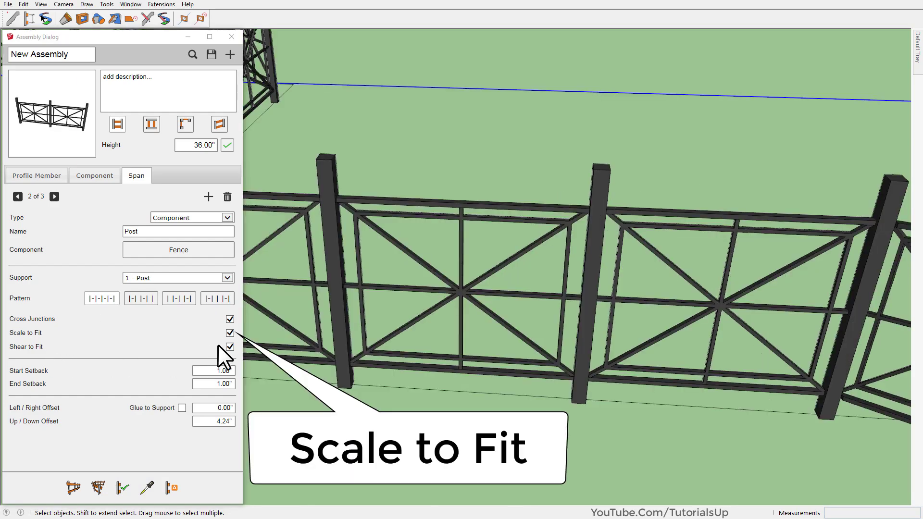
click(229, 333)
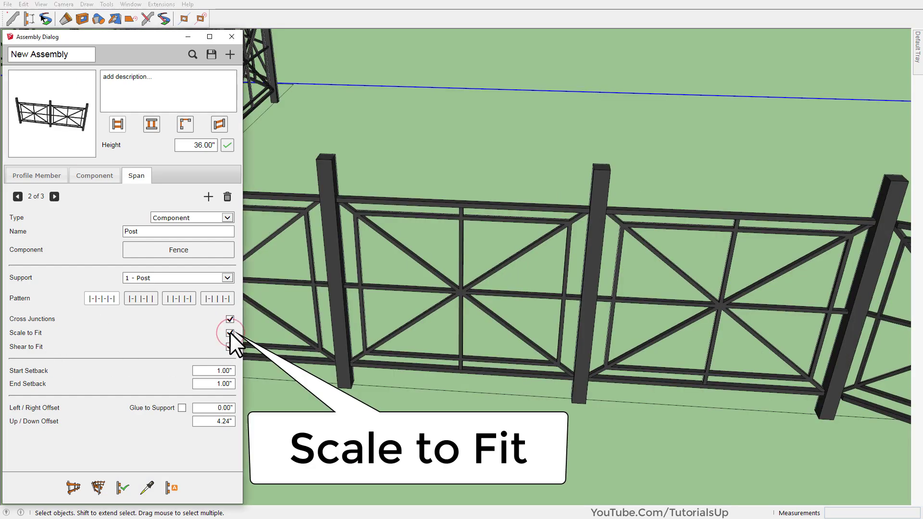
click(124, 491)
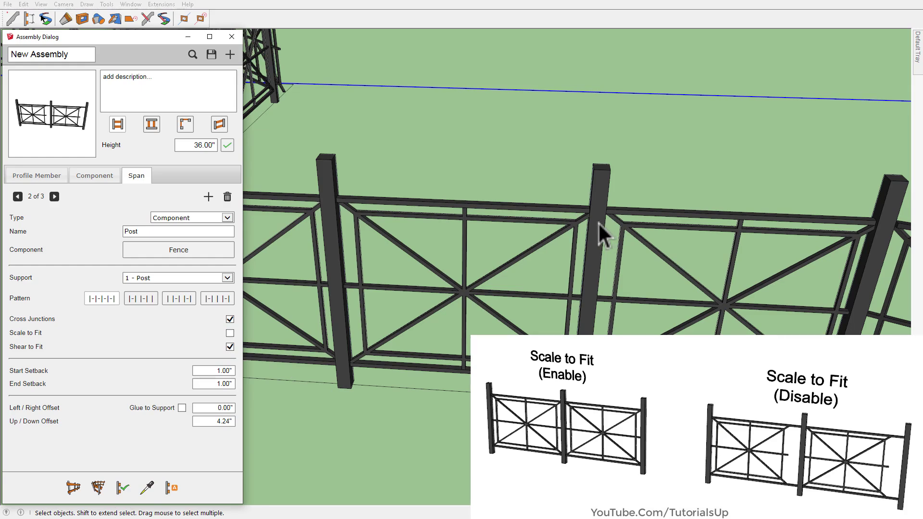
scroll(671, 308, down, 3)
scroll(626, 261, up, 3)
scroll(629, 239, up, 2)
middle_drag(628, 238, 628, 207)
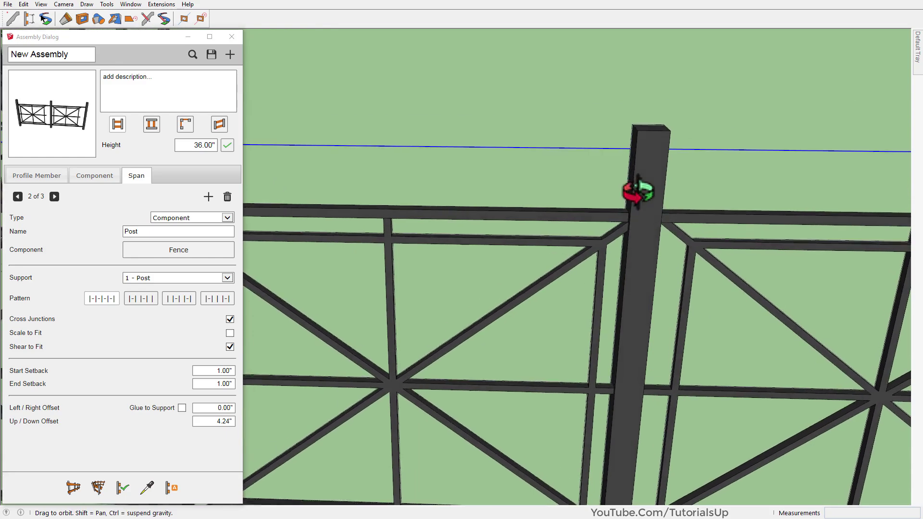
scroll(651, 221, up, 2)
key(x)
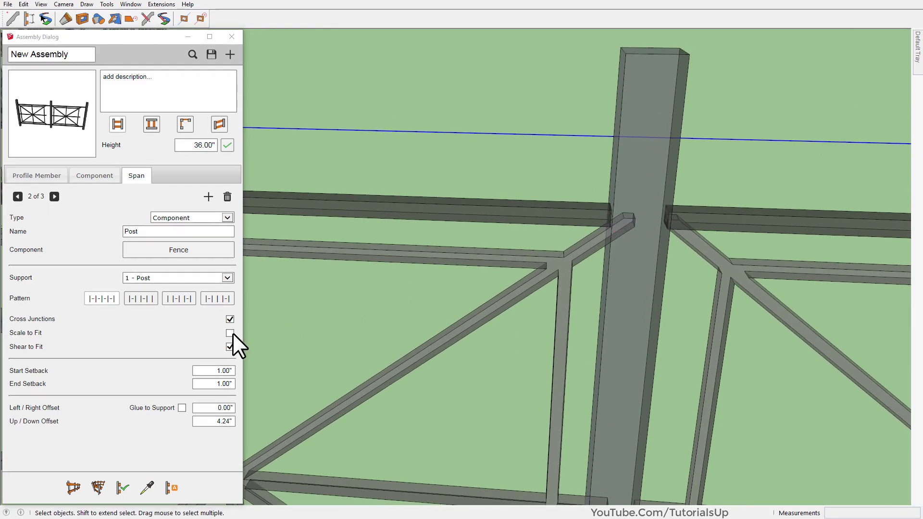
click(230, 333)
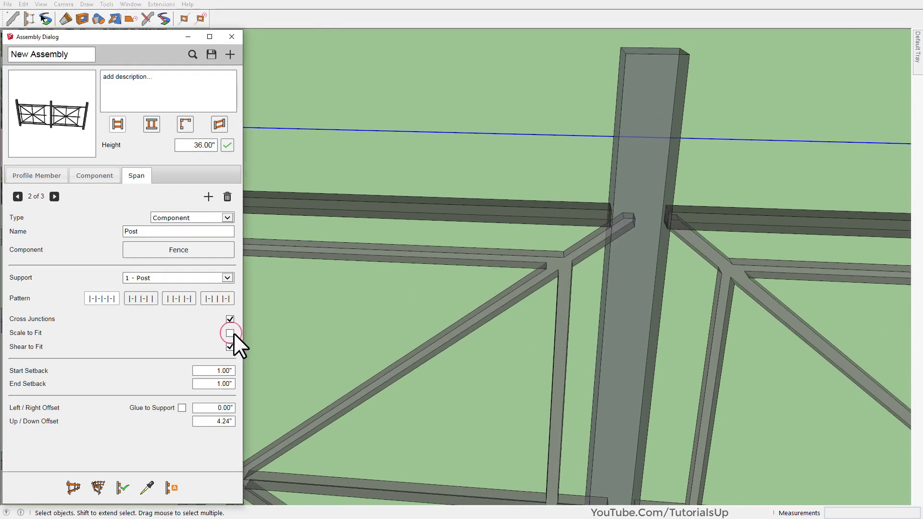
click(122, 486)
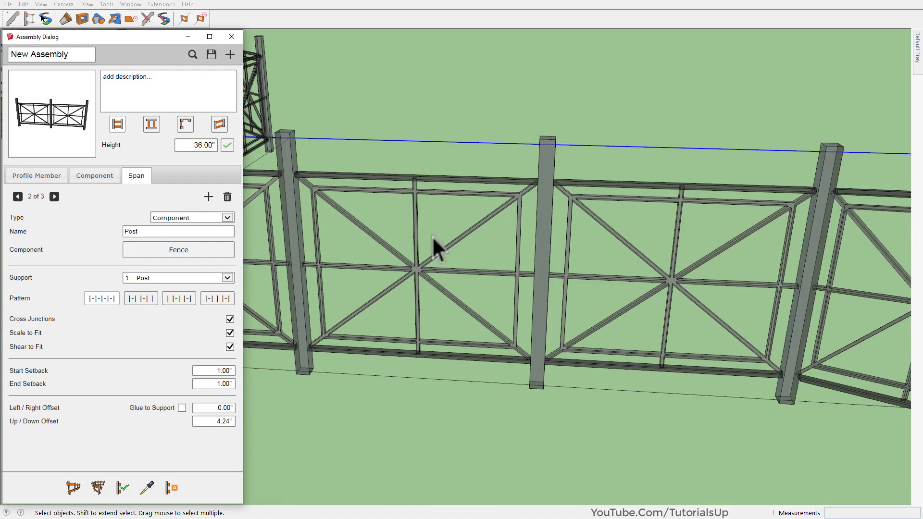
Regenerate the fence with Shear to Fit off, then with Shear to Fit back on.
scroll(291, 293, down, 5)
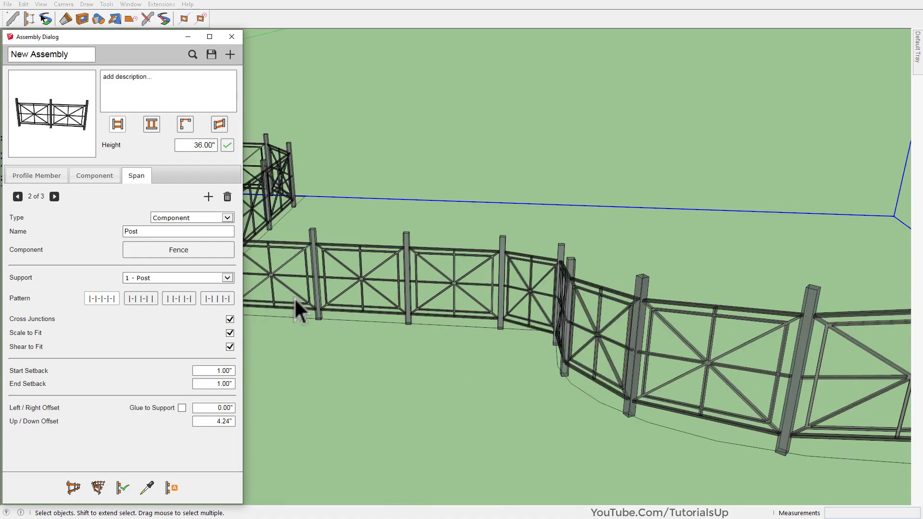
click(230, 347)
click(120, 487)
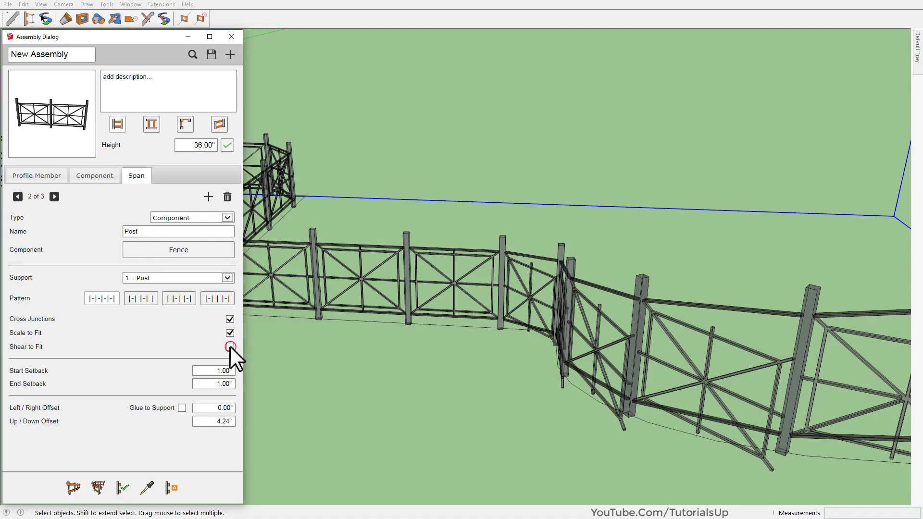
click(230, 346)
click(121, 488)
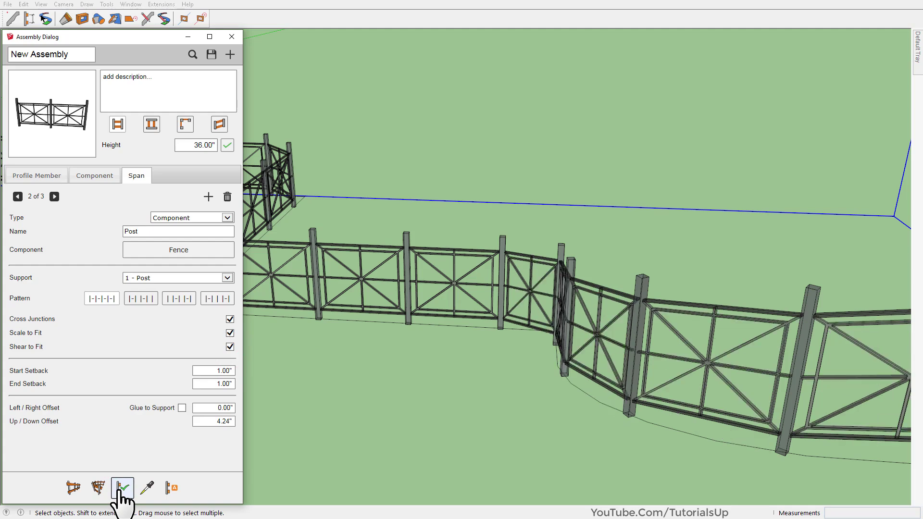
scroll(713, 192, down, 3)
scroll(464, 233, up, 4)
scroll(477, 241, up, 3)
Apply Start and End Setback of 0 to the span and inspect the rail ends at the post.
scroll(477, 241, up, 3)
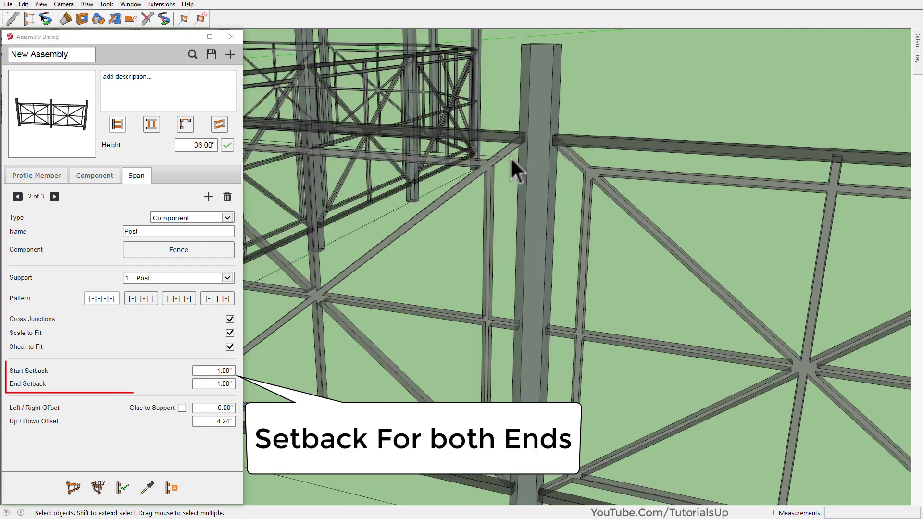
double_click(211, 371)
text(0)
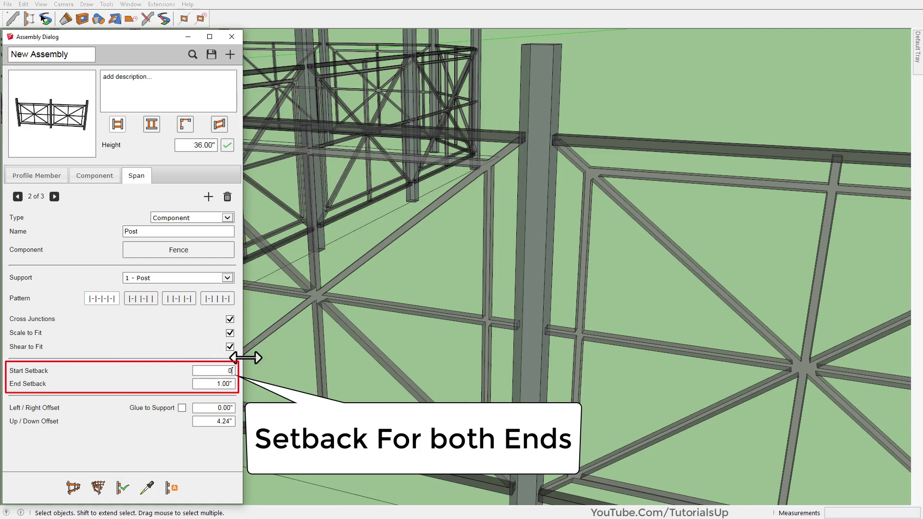
double_click(210, 384)
text(0)
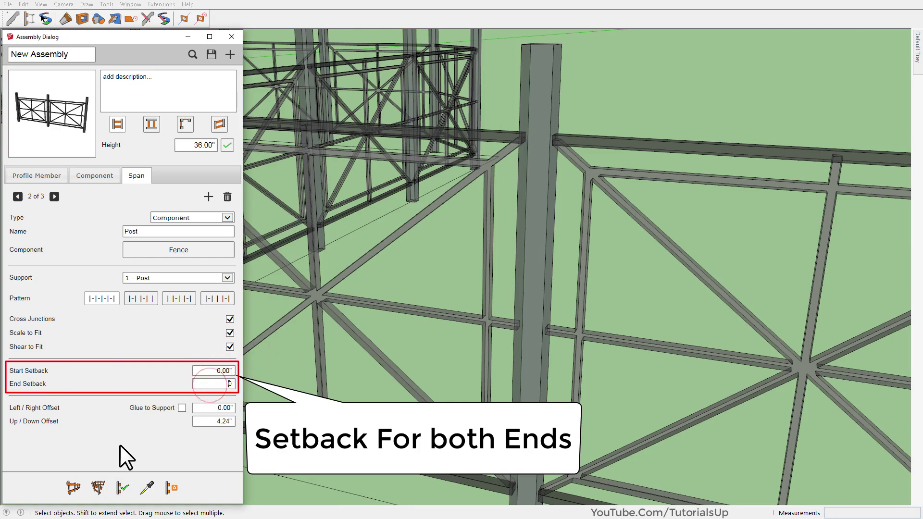
click(500, 344)
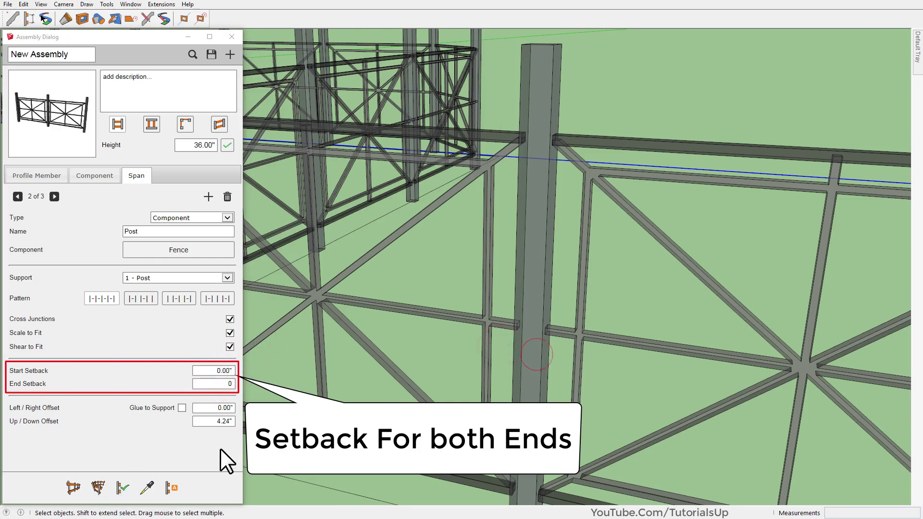
click(122, 488)
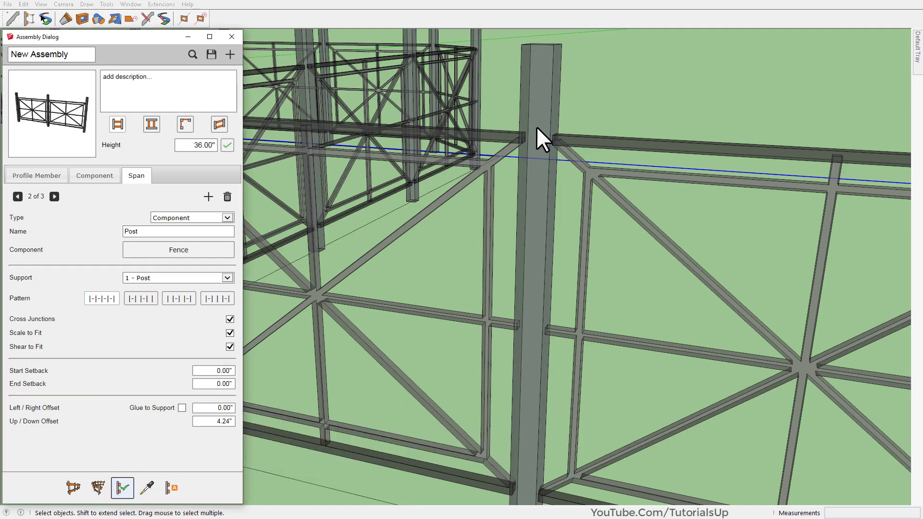
mouse_move(535, 126)
middle_down()
mouse_move(552, 134)
mouse_move(562, 114)
mouse_move(502, 161)
mouse_move(514, 185)
middle_up()
scroll(510, 205, up, 3)
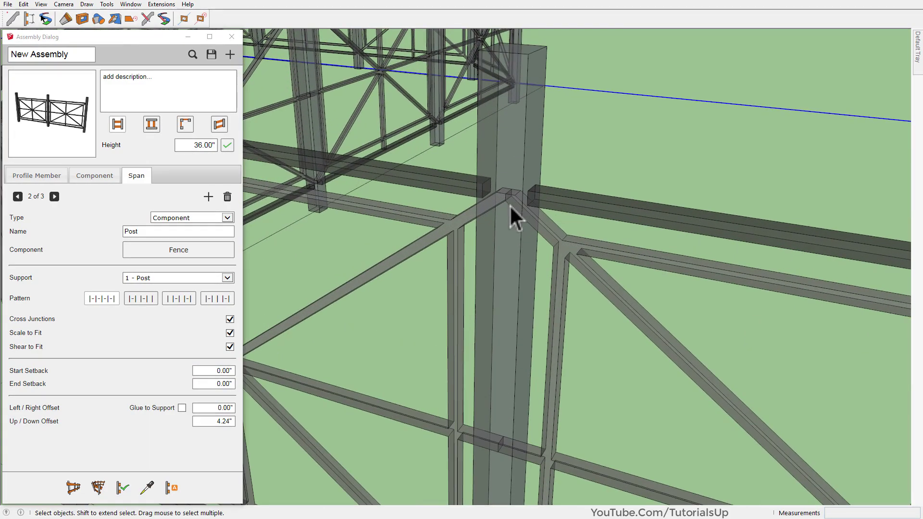
Set Start and End Setback to 1.00" and regenerate the fence.
double_click(208, 371)
text(1)
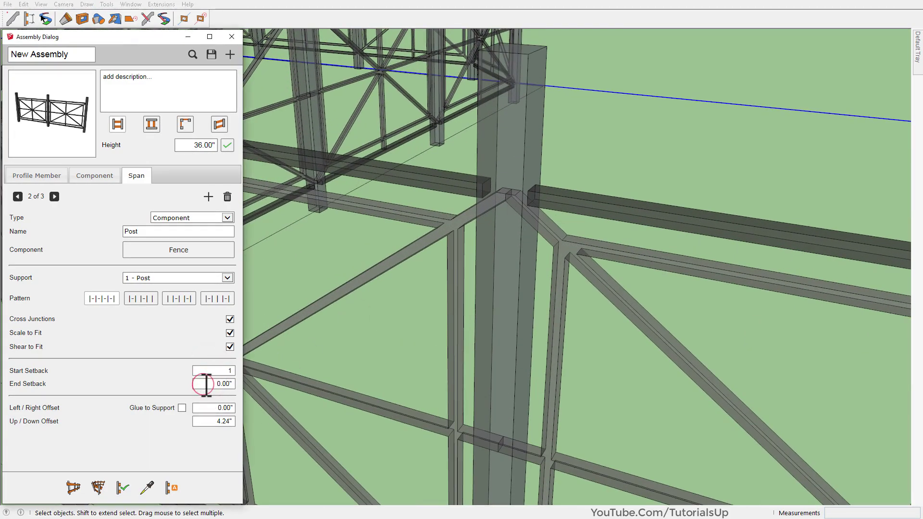
double_click(204, 383)
text(1)
click(123, 487)
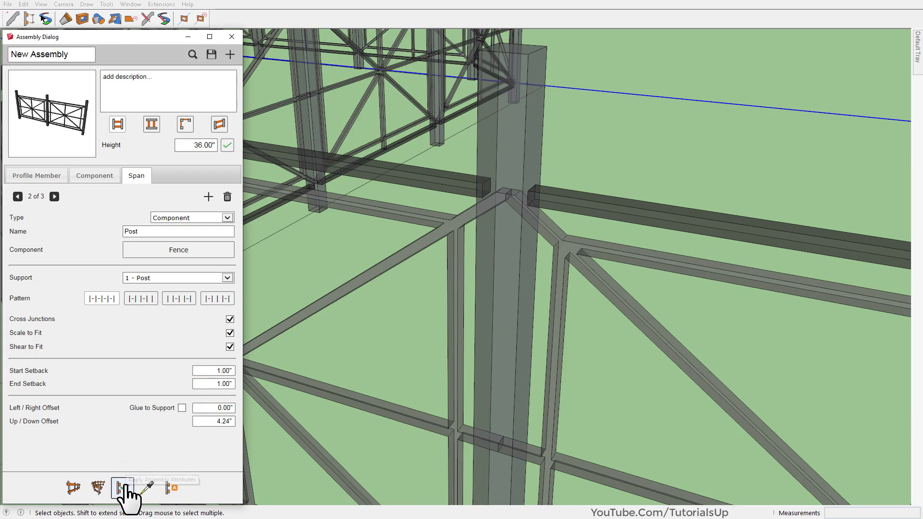
Zoom in on the rail-post joint and tape-measure the ~0.68" gap from the post corner.
scroll(503, 245, down, 3)
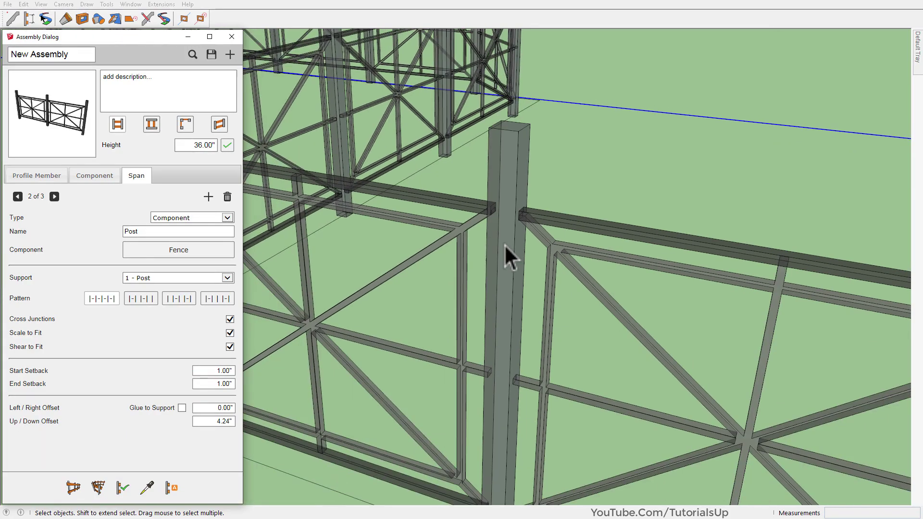
mouse_move(504, 244)
middle_down()
mouse_move(451, 284)
mouse_move(447, 277)
mouse_move(418, 282)
mouse_move(402, 207)
mouse_move(323, 230)
mouse_move(361, 280)
middle_up()
scroll(434, 269, down, 3)
scroll(451, 280, up, 3)
scroll(422, 294, up, 3)
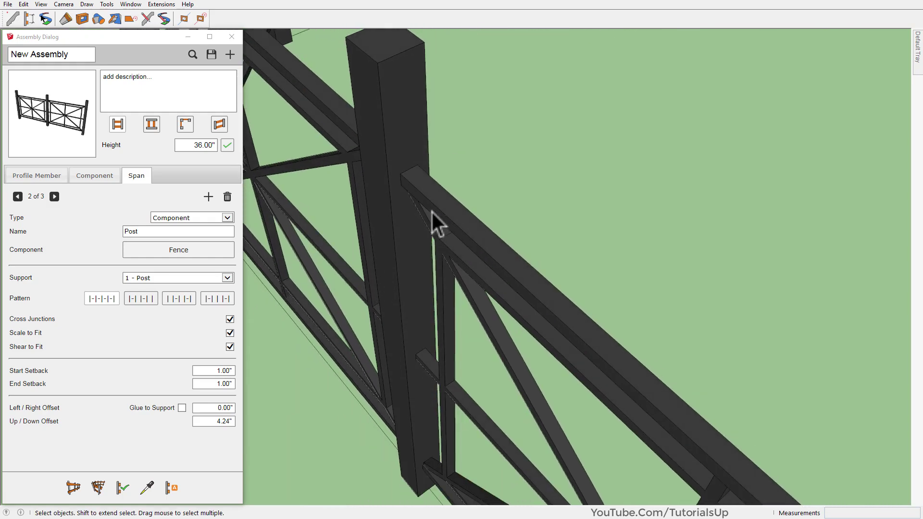
scroll(423, 216, up, 2)
scroll(459, 248, up, 2)
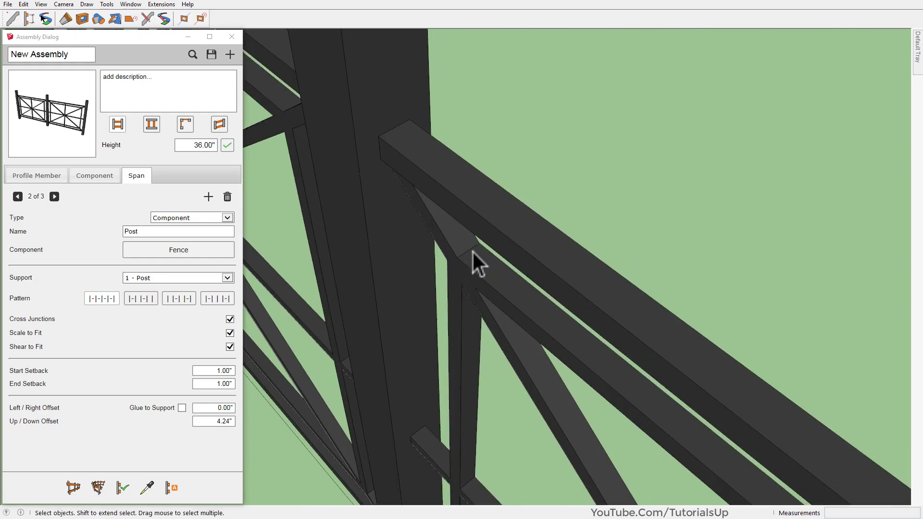
middle_drag(475, 253, 451, 262)
key(t)
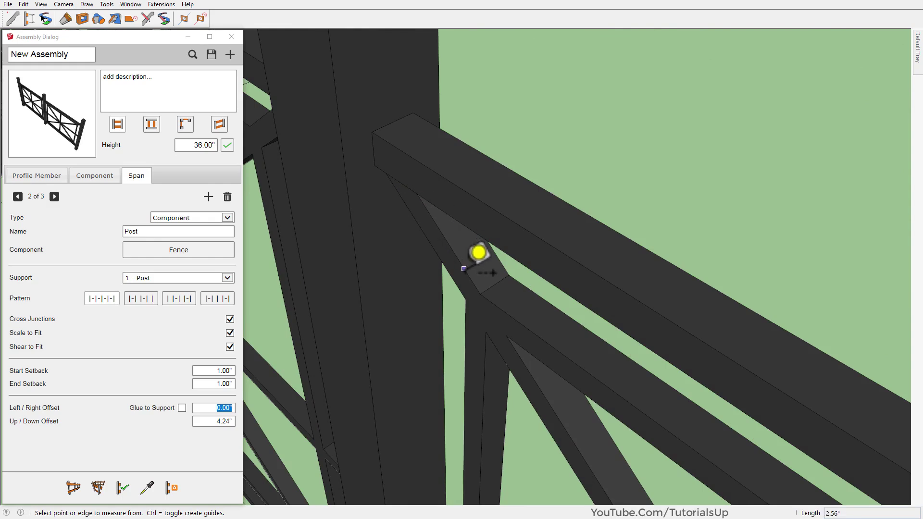
click(480, 294)
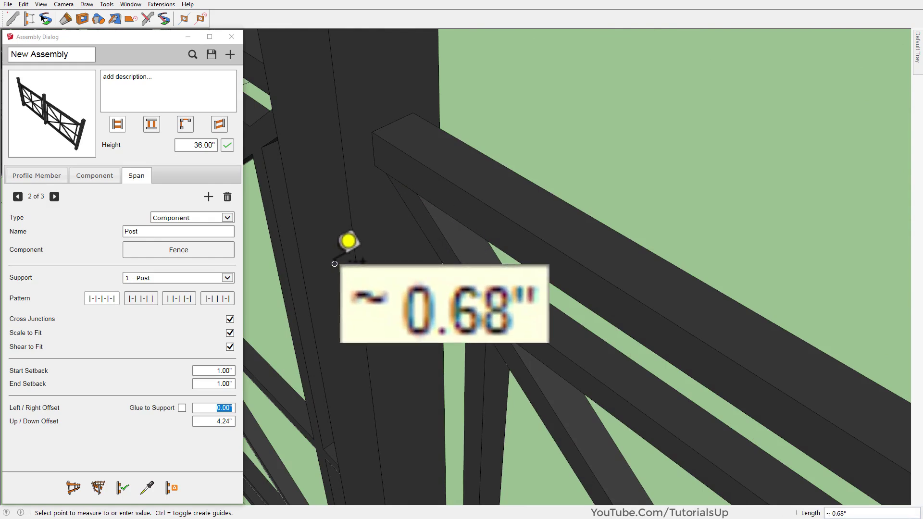
key(space)
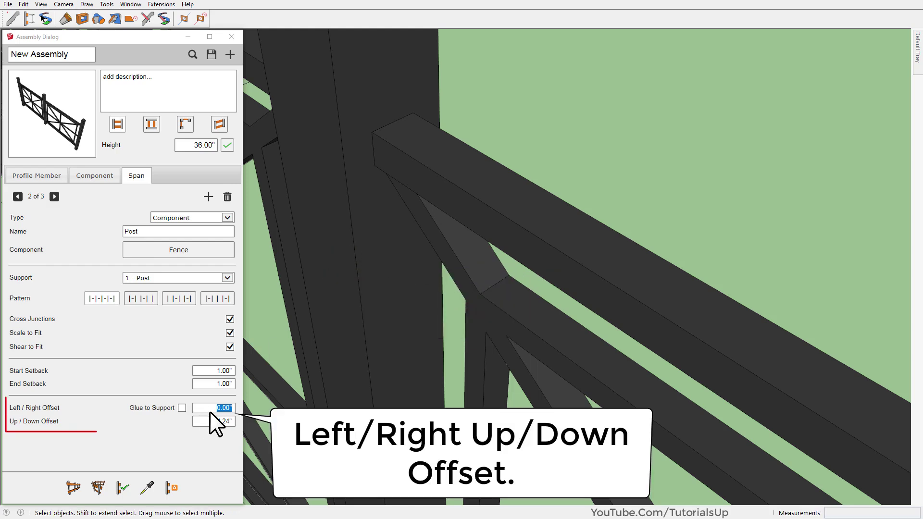
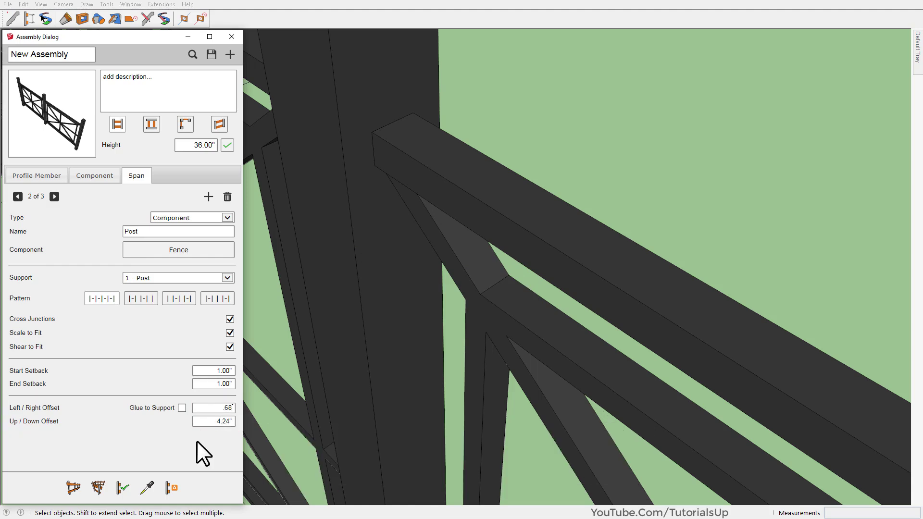
Set the Post span's left/right offset to 0.
scroll(419, 272, down, 2)
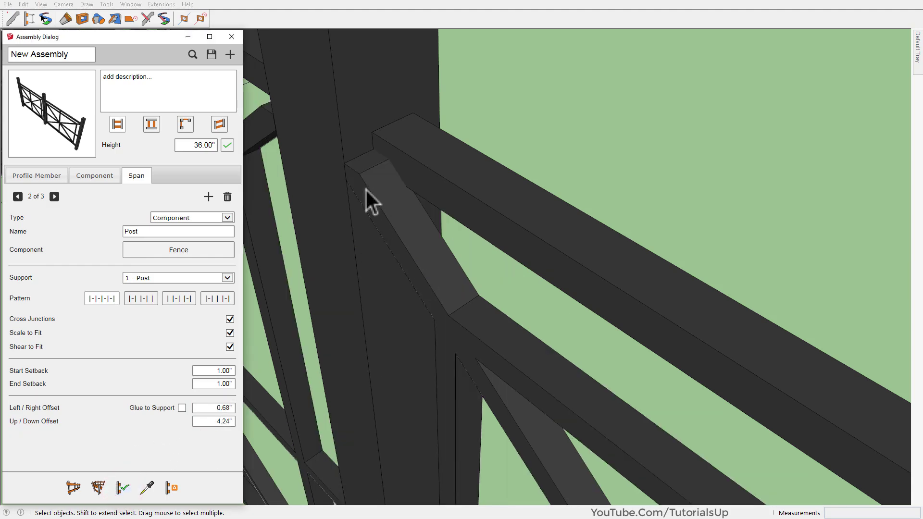
mouse_move(365, 188)
middle_down()
mouse_move(510, 174)
mouse_move(375, 196)
middle_up()
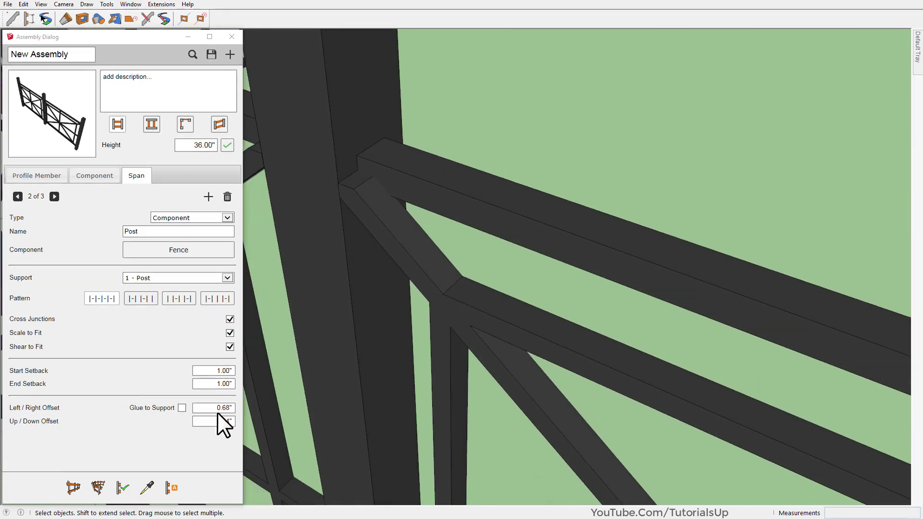
double_click(218, 408)
text(00)
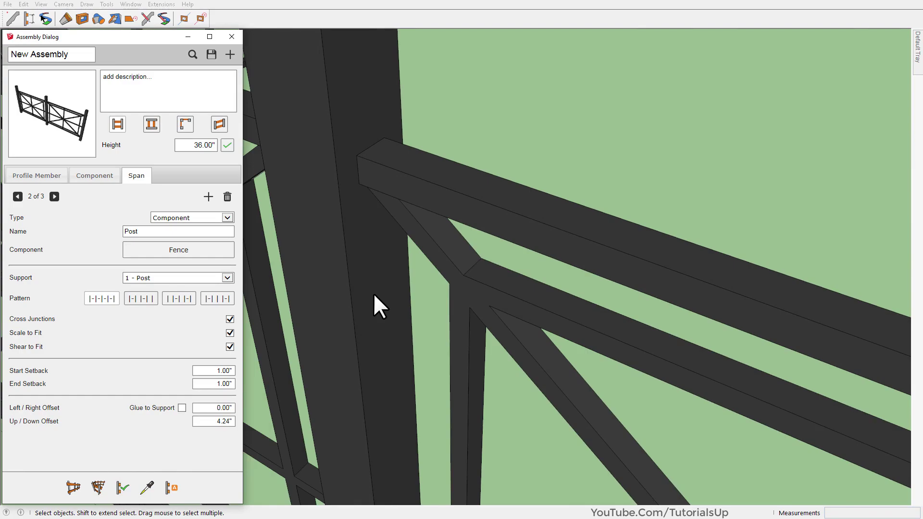
Orbit and zoom out to view the whole zig-zag fence run.
mouse_move(374, 295)
middle_down()
mouse_move(404, 158)
mouse_move(439, 221)
mouse_move(554, 235)
middle_up()
scroll(408, 166, down, 5)
scroll(399, 166, down, 5)
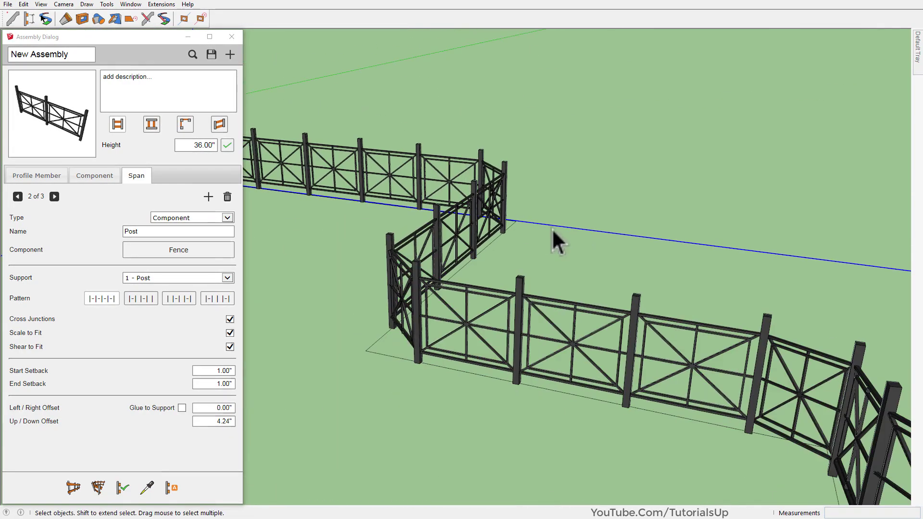
mouse_move(645, 264)
middle_down()
mouse_move(638, 295)
mouse_move(414, 262)
middle_up()
scroll(552, 321, down, 3)
scroll(574, 326, down, 3)
middle_drag(575, 326, 382, 312)
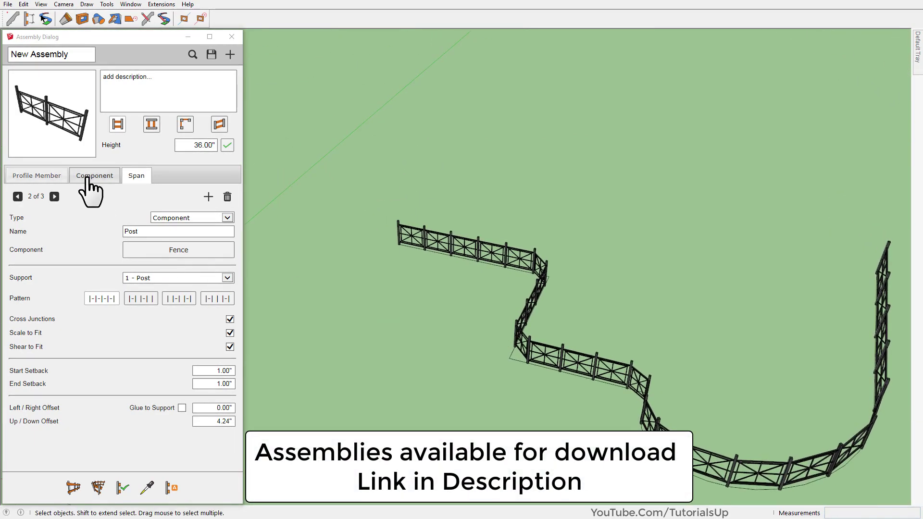
Draw a first straight test fence from the post assembly.
click(88, 176)
scroll(568, 298, down, 3)
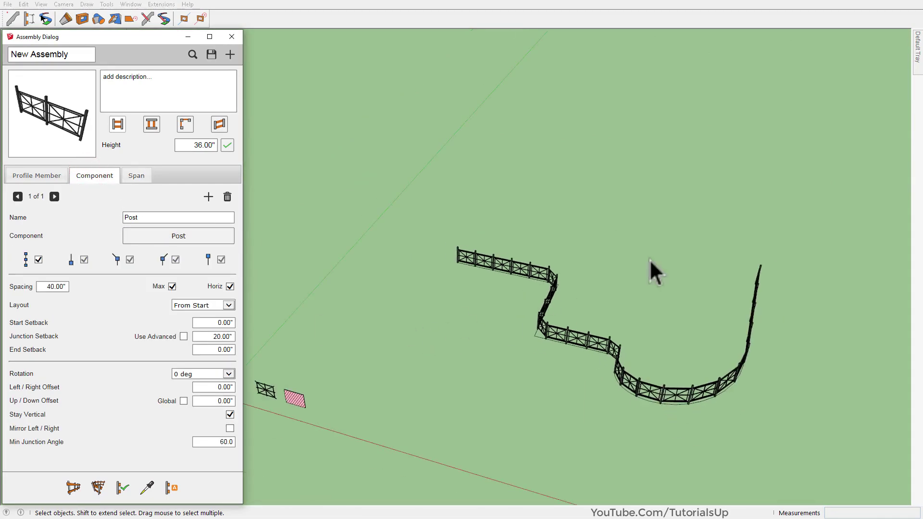
scroll(401, 365, down, 2)
scroll(437, 355, up, 4)
scroll(461, 367, up, 3)
mouse_move(461, 361)
middle_down()
mouse_move(402, 384)
mouse_move(382, 408)
middle_up()
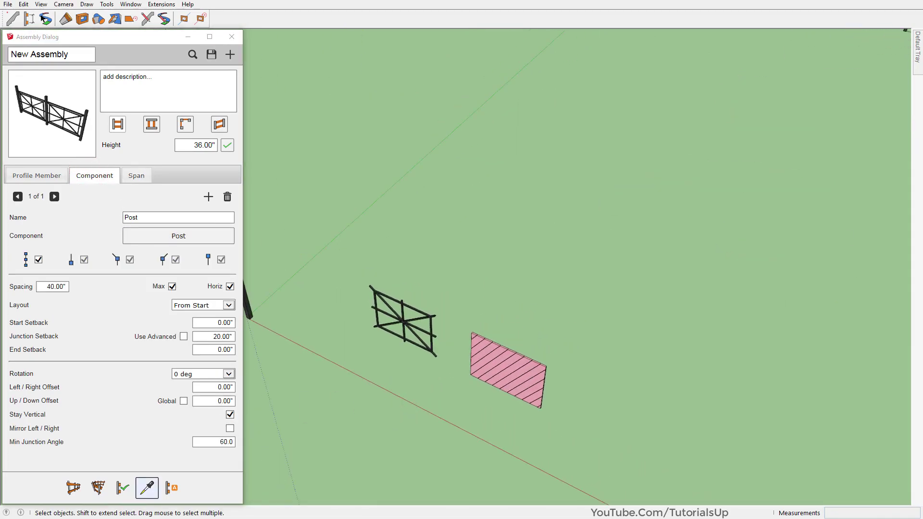
click(74, 487)
click(442, 205)
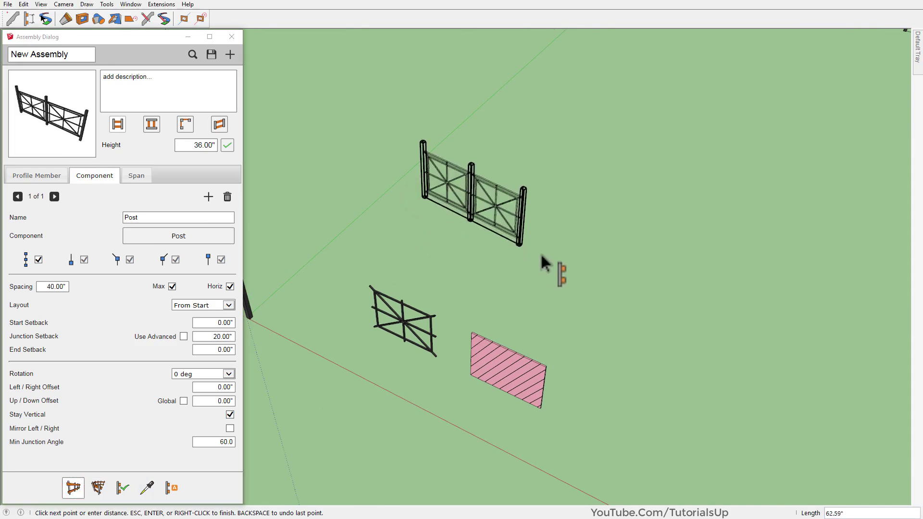
click(760, 330)
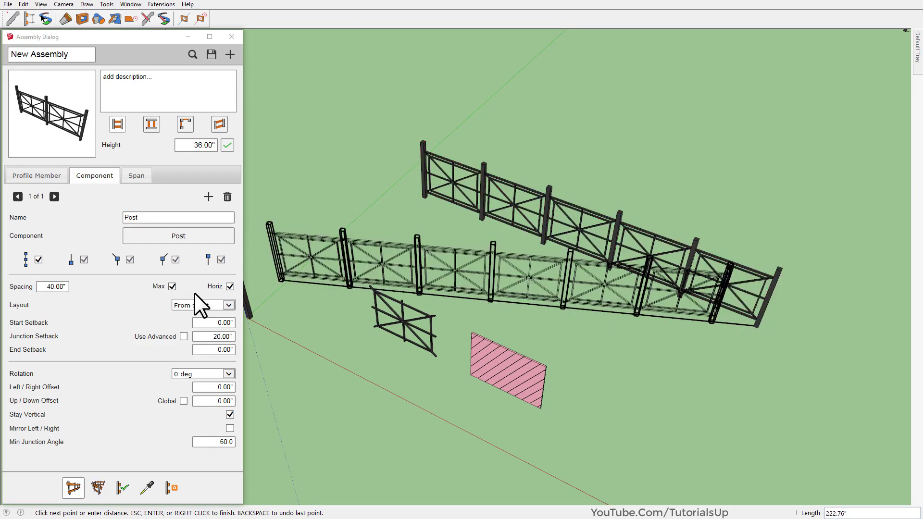
key(Escape)
Turn off Max post spacing and draw a second straight test fence.
click(230, 306)
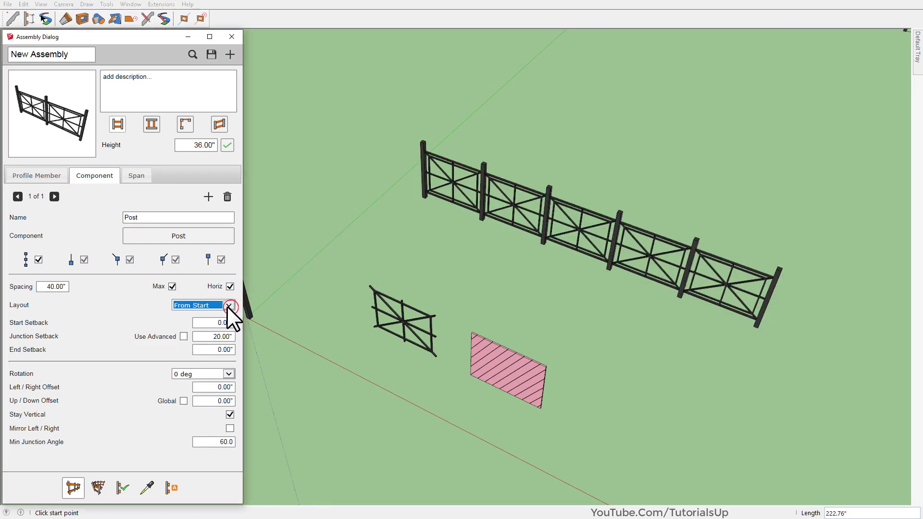
click(172, 287)
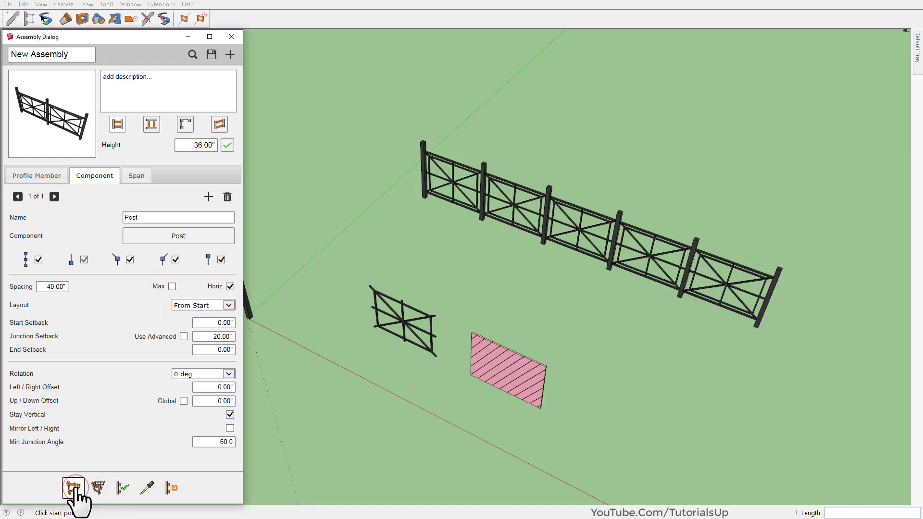
click(401, 223)
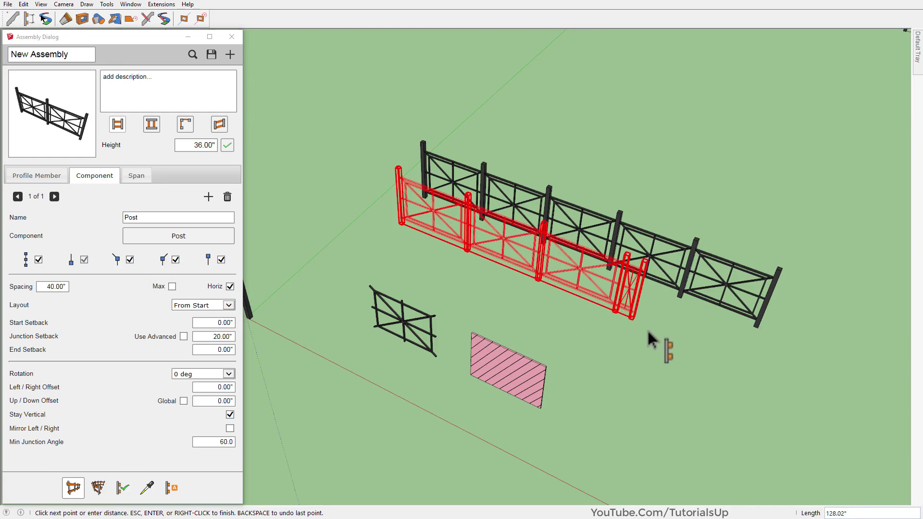
double_click(744, 373)
Re-enable Max post spacing (40.00") and update the second test fence with it.
middle_drag(745, 373, 605, 320)
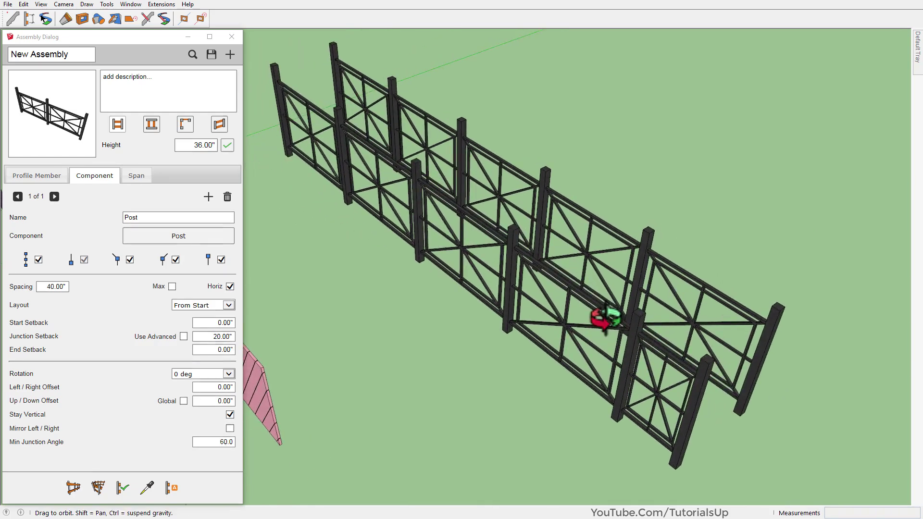
scroll(625, 375, up, 3)
scroll(656, 429, up, 3)
click(591, 375)
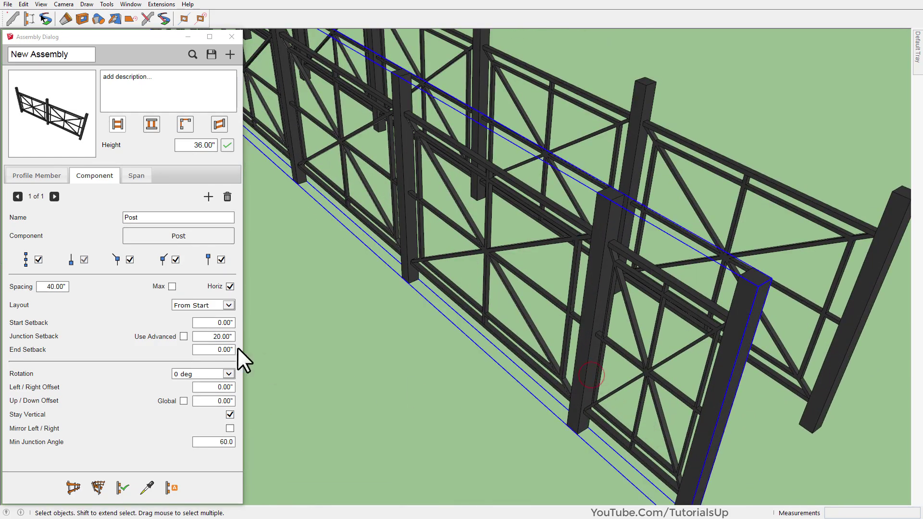
click(226, 304)
click(172, 286)
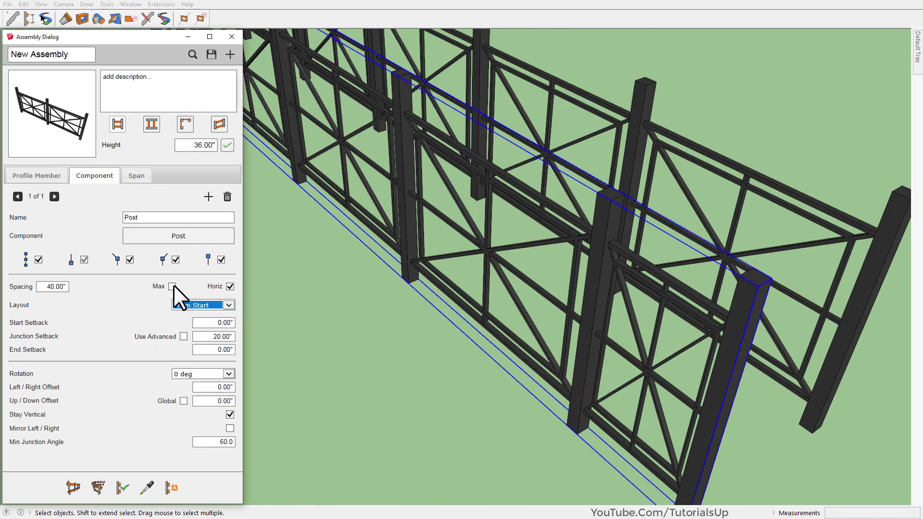
click(122, 488)
scroll(458, 344, down, 3)
mouse_move(423, 354)
middle_down()
mouse_move(504, 329)
mouse_move(611, 330)
mouse_move(550, 410)
middle_up()
scroll(319, 293, down, 5)
Copy the post along the red axis beside the gate frame.
click(325, 222)
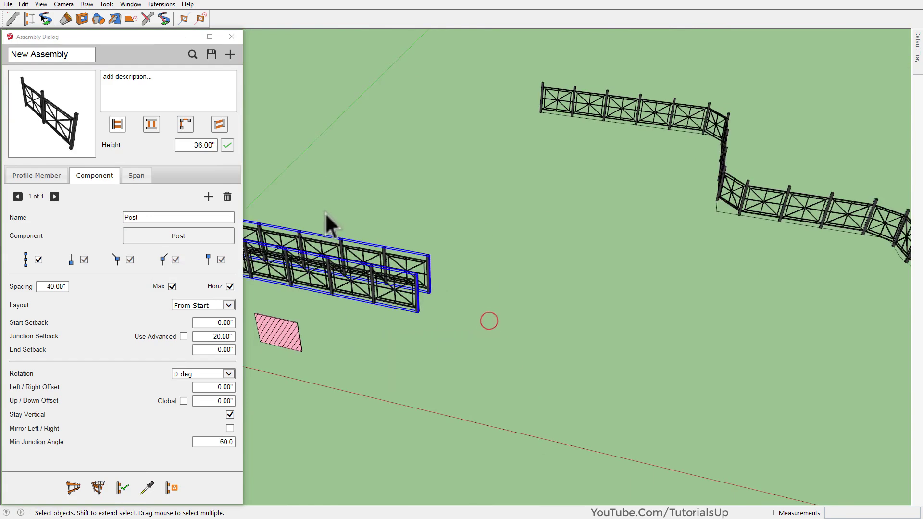
scroll(340, 237, down, 3)
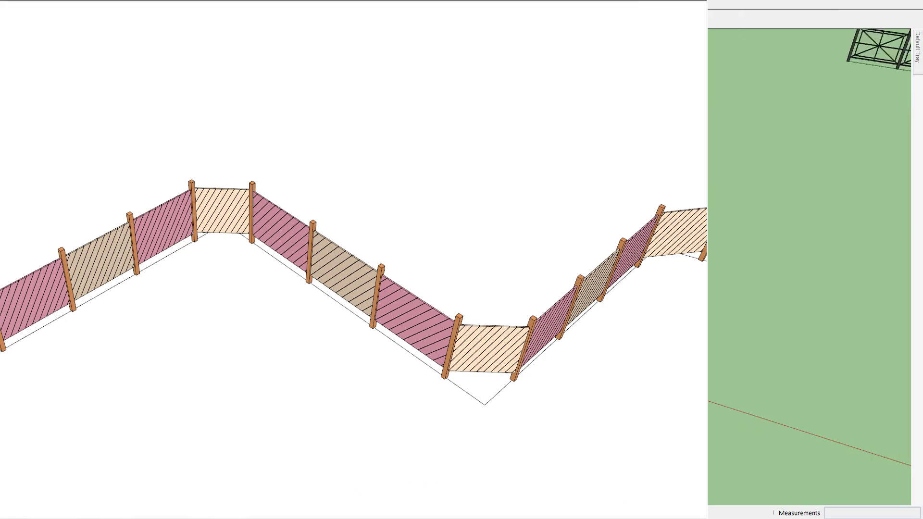
click(364, 297)
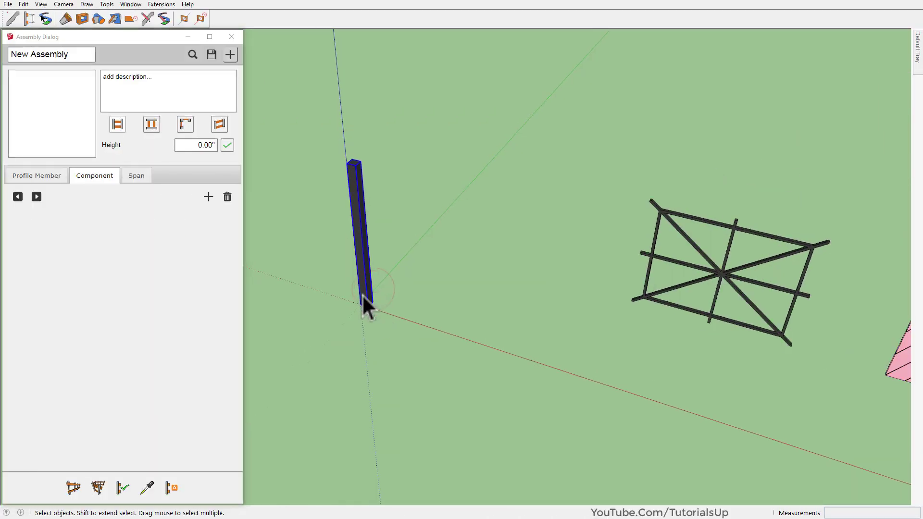
scroll(363, 296, down, 3)
key(m)
click(404, 313)
key(ctrl)
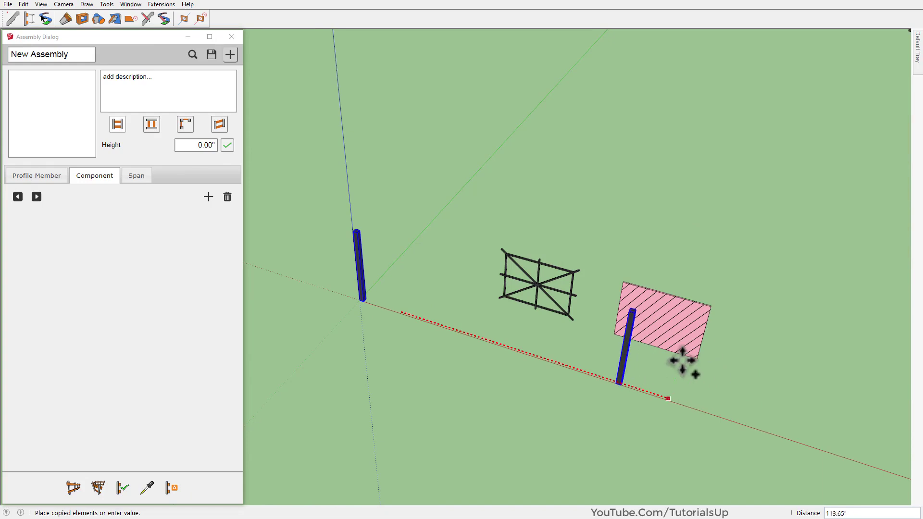
click(682, 361)
key(space)
Make the copied post a unique component and open it for editing.
scroll(701, 380, up, 3)
scroll(453, 306, up, 1)
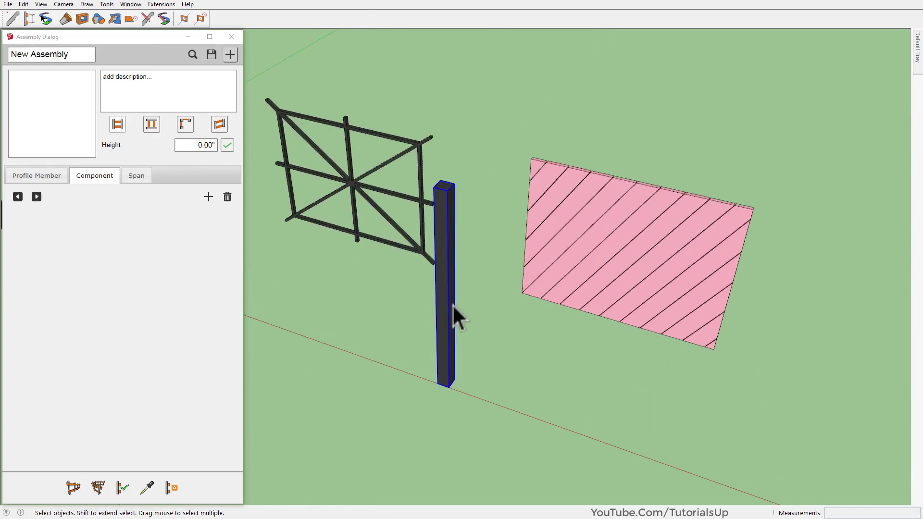
right_click(451, 305)
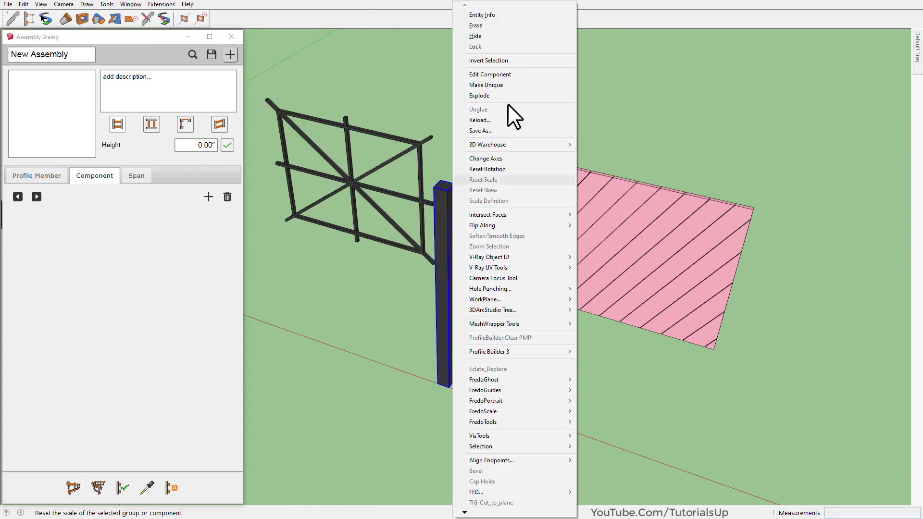
click(509, 81)
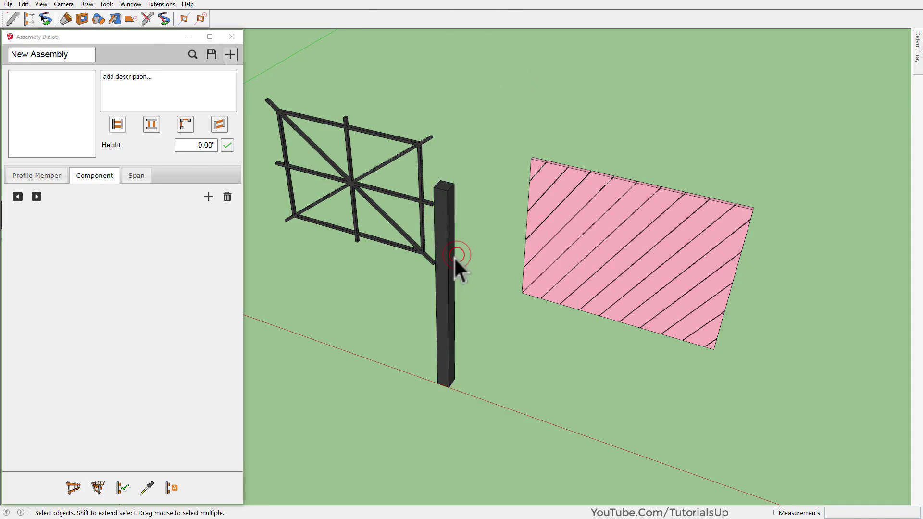
double_click(453, 257)
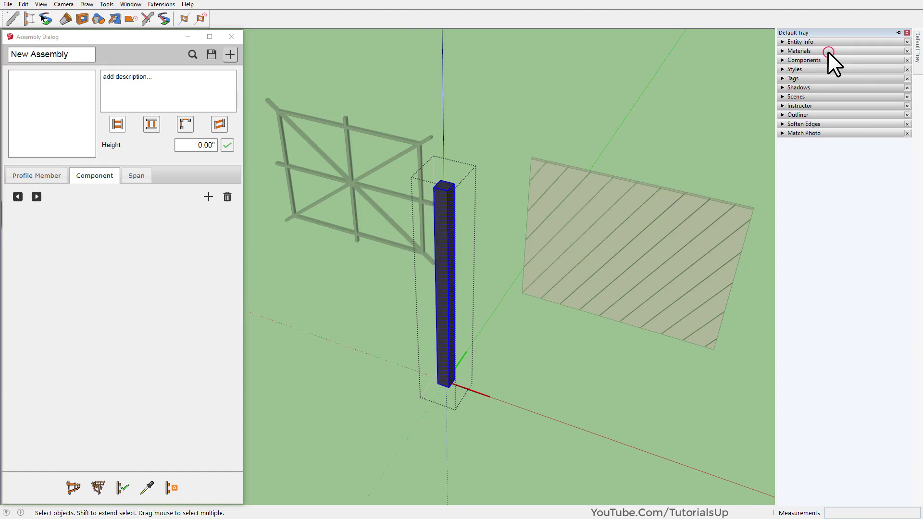
Paint the copied post orange, then exit editing and select it.
click(827, 51)
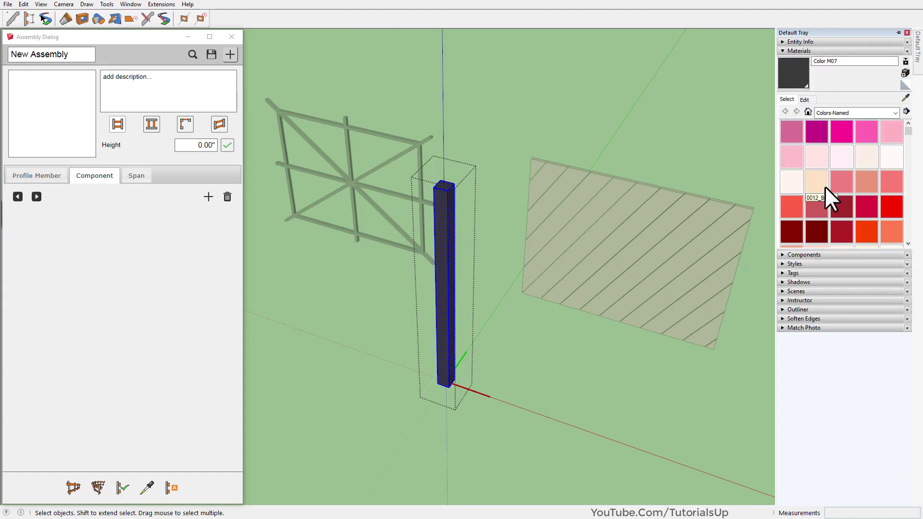
scroll(825, 186, down, 2)
scroll(825, 186, down, 2)
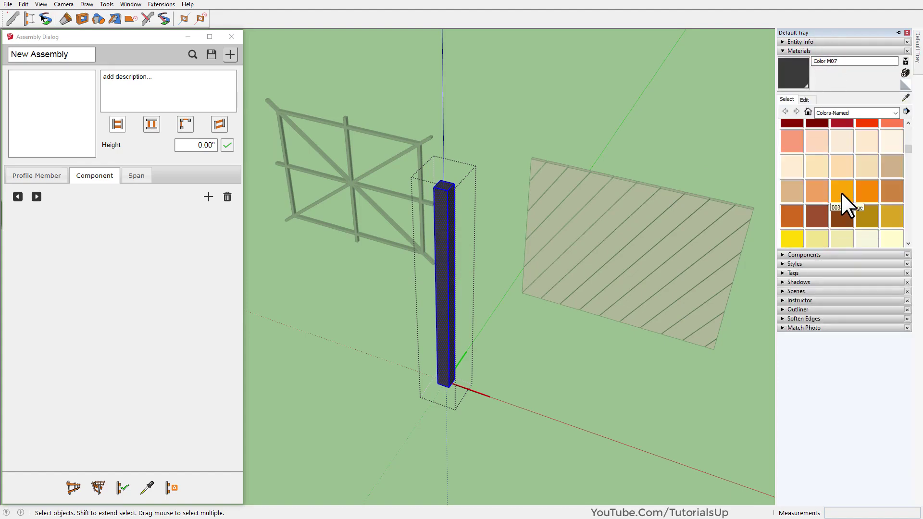
click(821, 194)
click(447, 247)
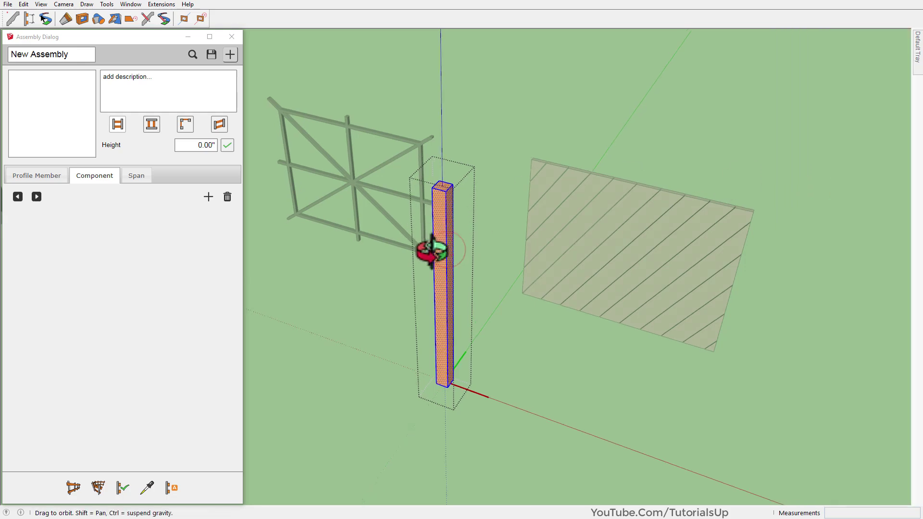
middle_drag(437, 260, 431, 286)
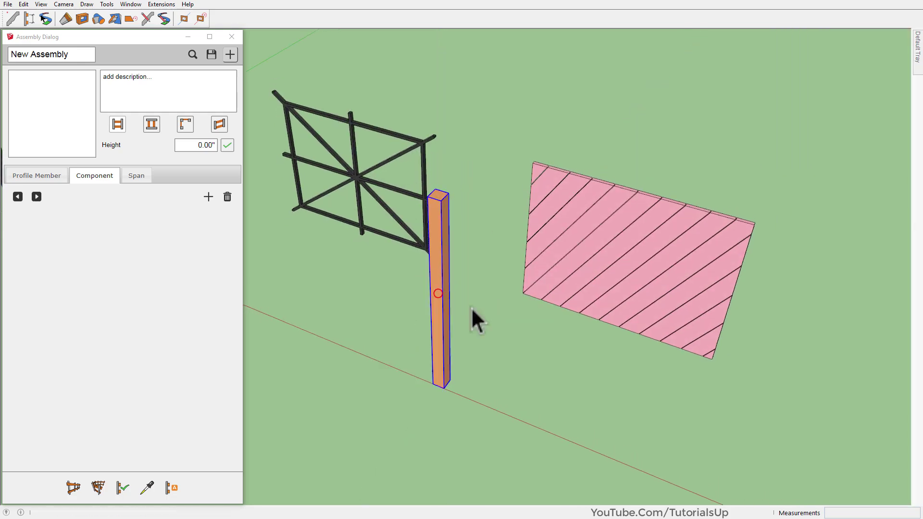
key(space)
click(430, 289)
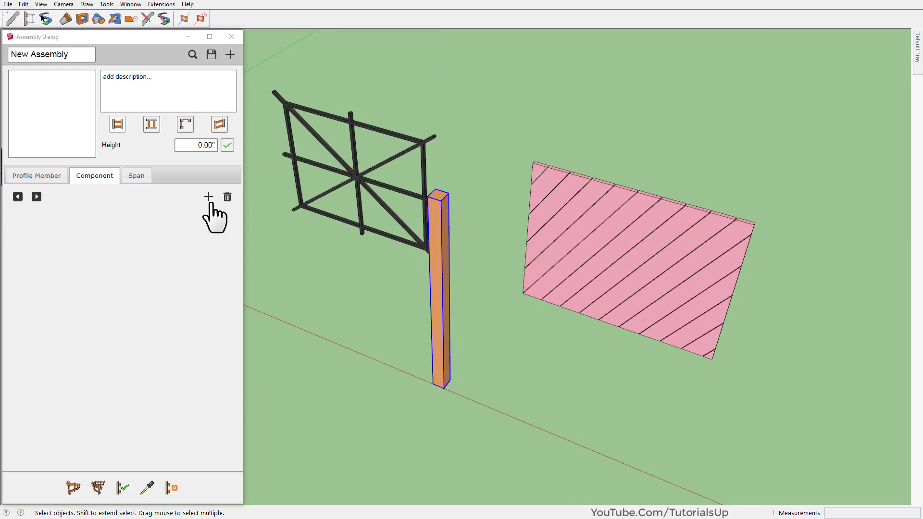
Load the orange post as the assembly component named 'Wooden Post'.
click(210, 199)
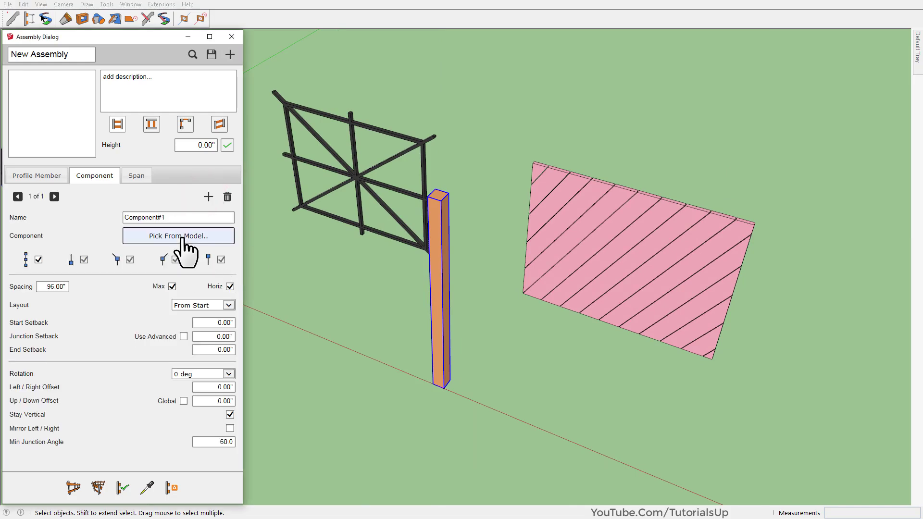
click(183, 239)
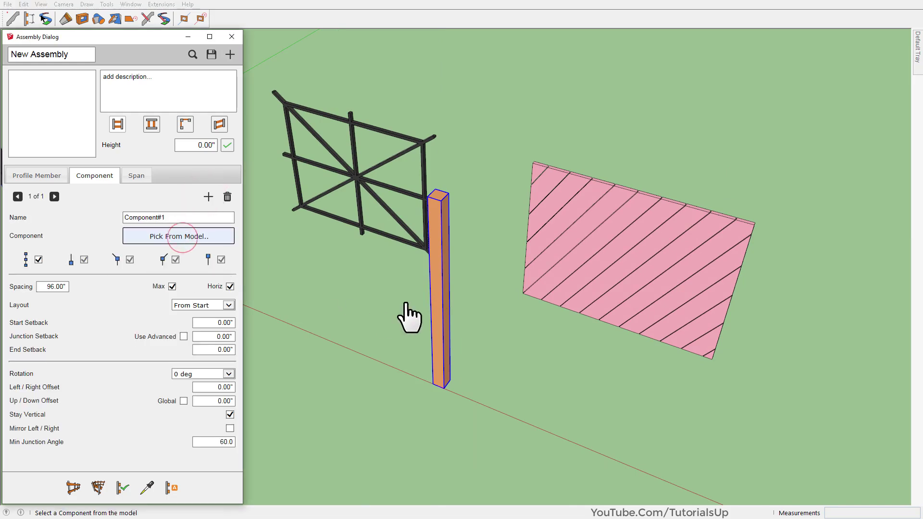
click(448, 287)
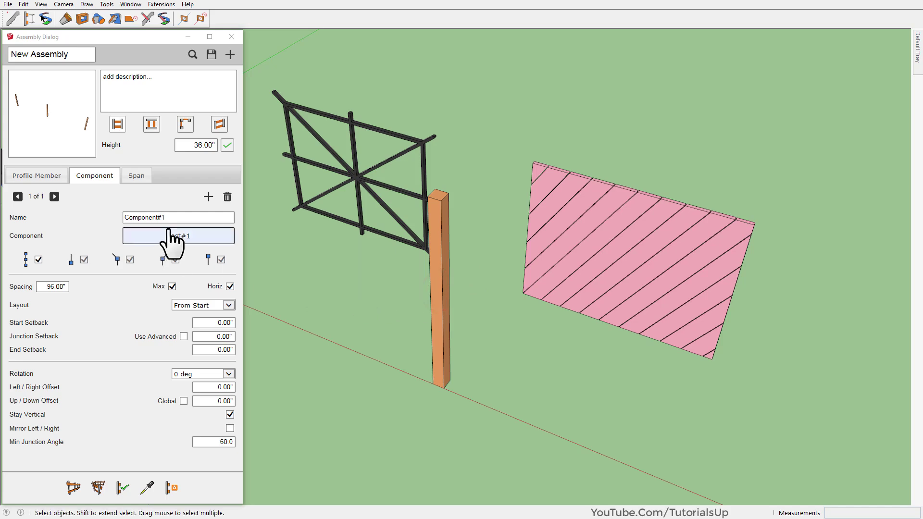
double_click(190, 217)
text(W)
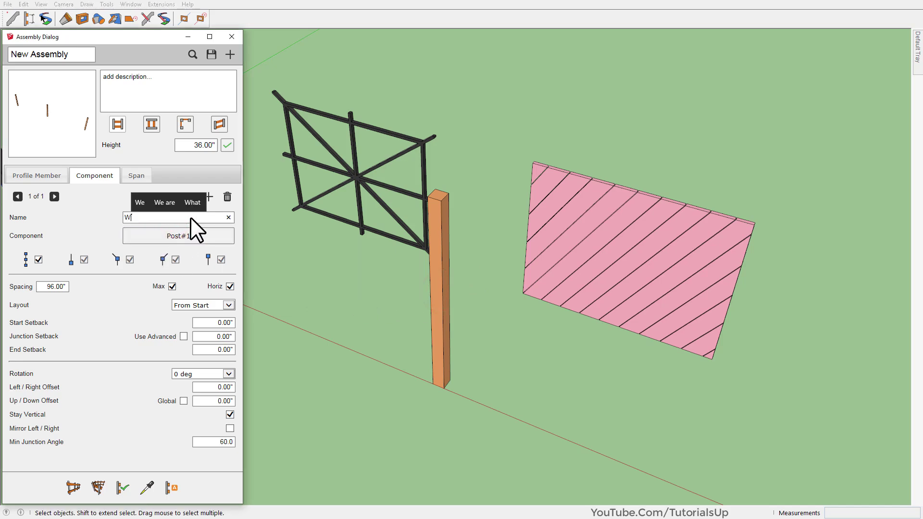
text(ooden)
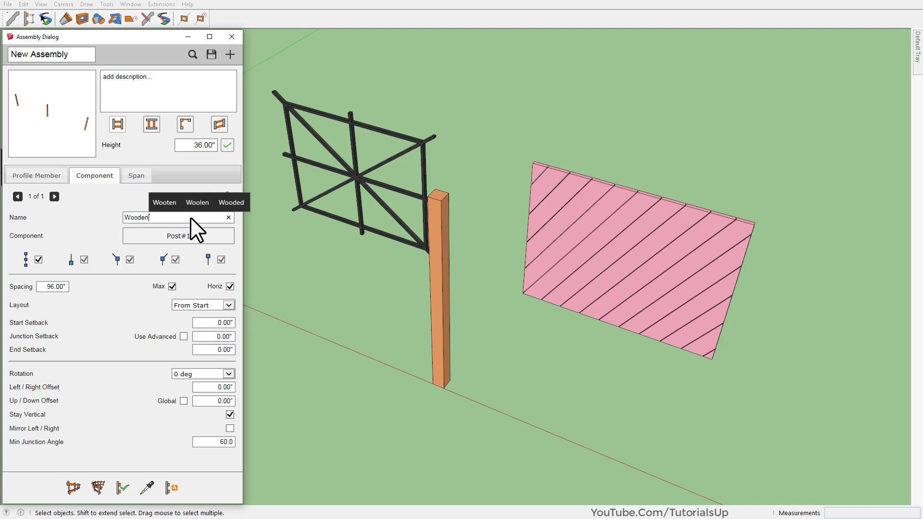
text( Post)
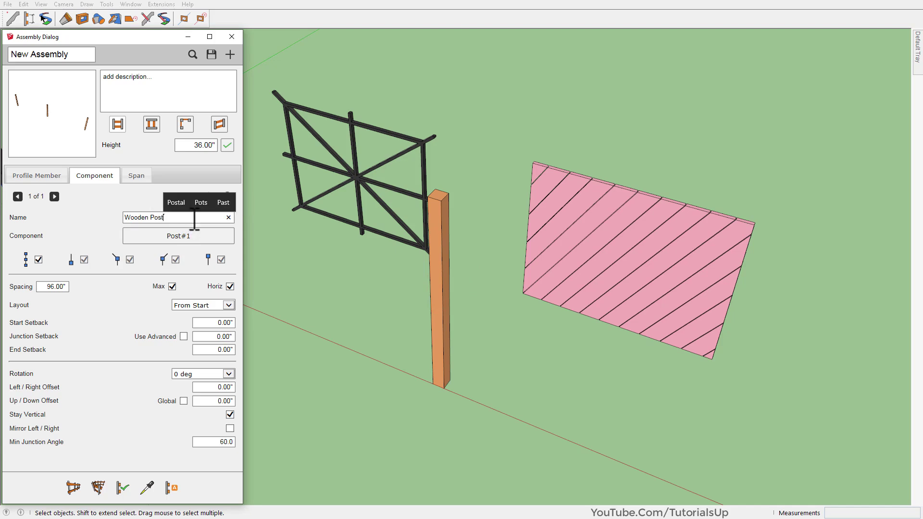
Orbit the view and select the curved fence path.
mouse_move(303, 317)
middle_down()
mouse_move(371, 298)
mouse_move(362, 314)
mouse_move(393, 322)
mouse_move(499, 328)
middle_up()
scroll(375, 314, down, 3)
scroll(371, 311, down, 3)
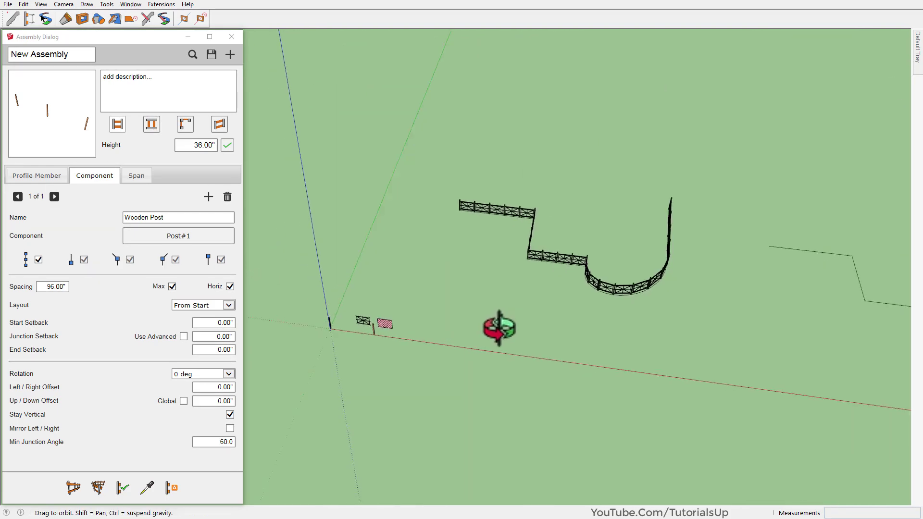
drag(793, 413, 629, 324)
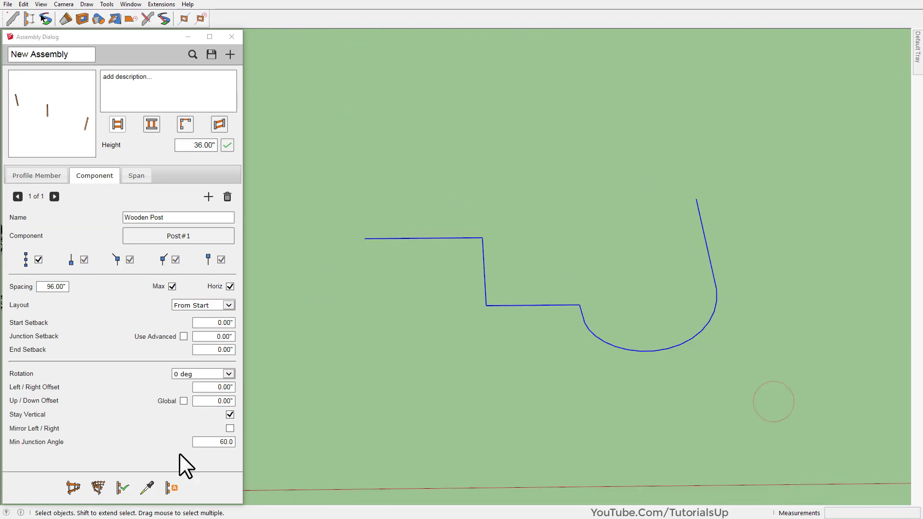
Apply the Wooden Post assembly to the selected curved path.
click(123, 488)
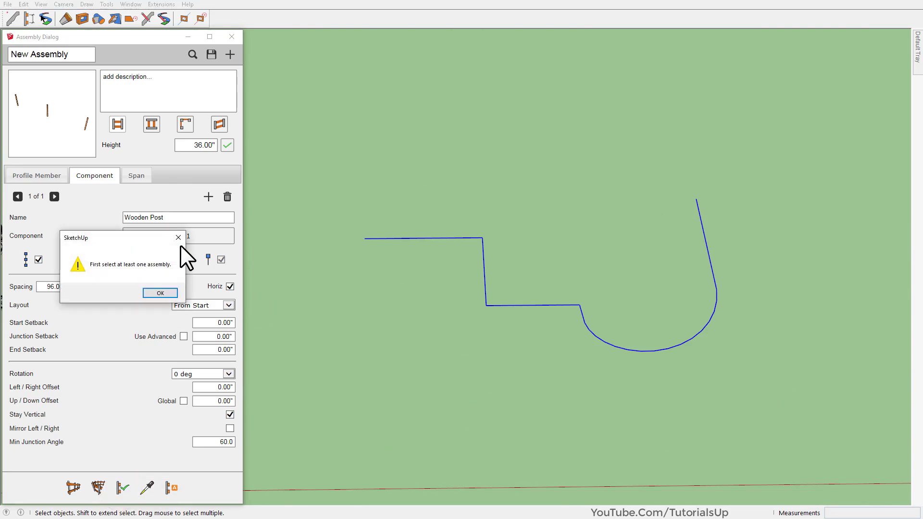
click(178, 238)
click(97, 488)
middle_drag(494, 316, 393, 255)
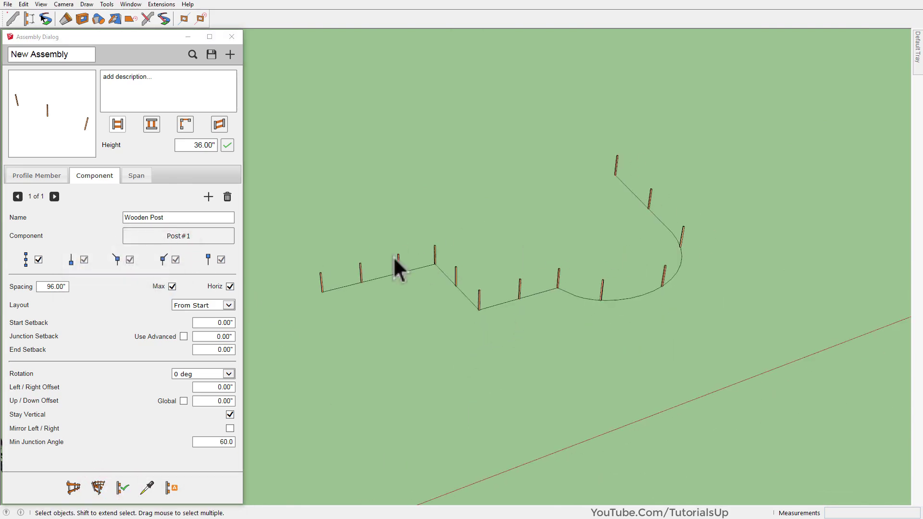
scroll(353, 294, up, 2)
scroll(317, 270, up, 1)
scroll(639, 255, down, 4)
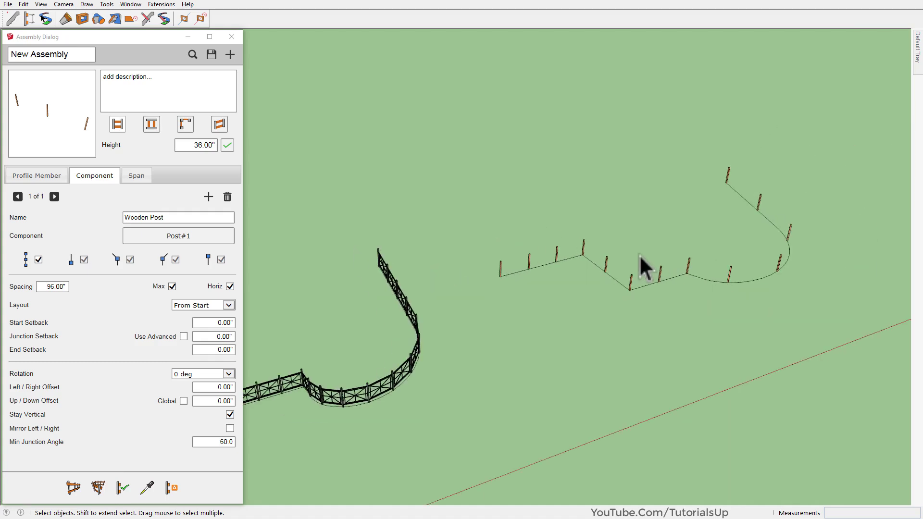
scroll(644, 247, down, 3)
scroll(425, 381, down, 2)
scroll(370, 423, up, 3)
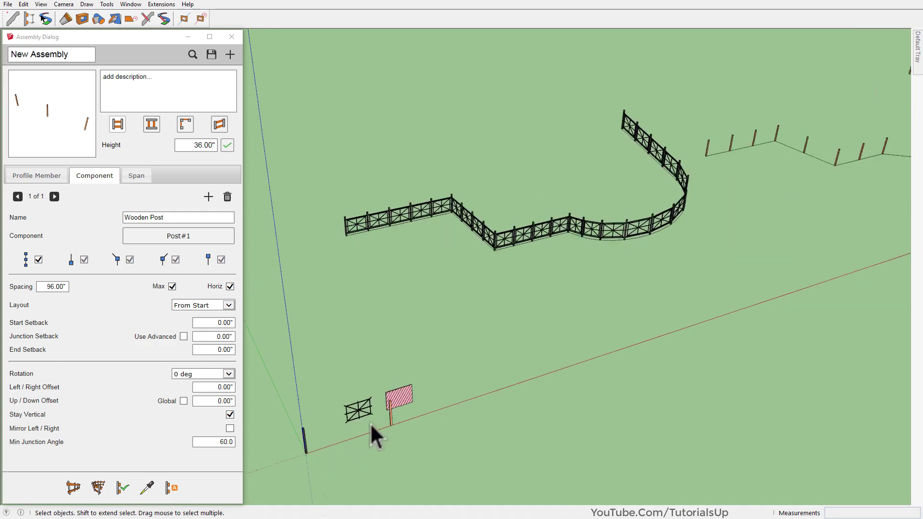
scroll(385, 404, up, 3)
scroll(389, 378, up, 2)
scroll(385, 373, up, 2)
middle_drag(381, 377, 375, 371)
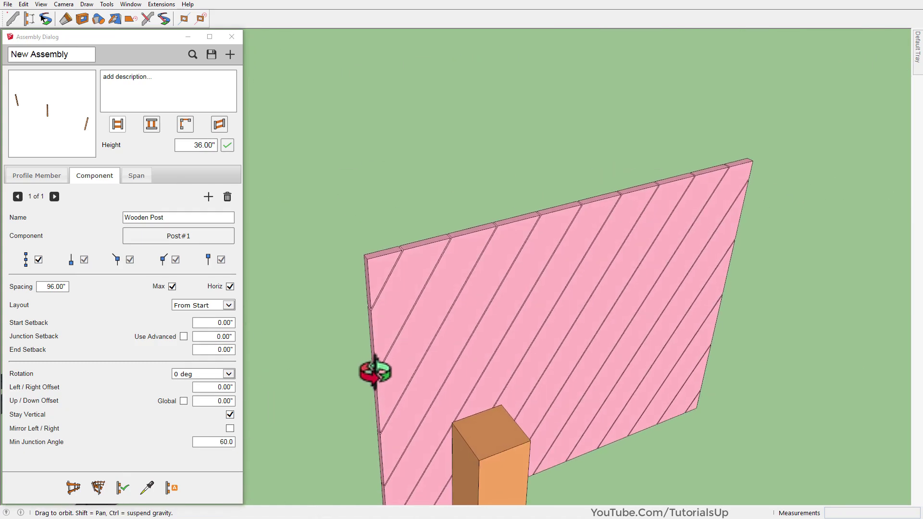
Measure the pink striped panel with the Tape Measure.
key(t)
click(373, 344)
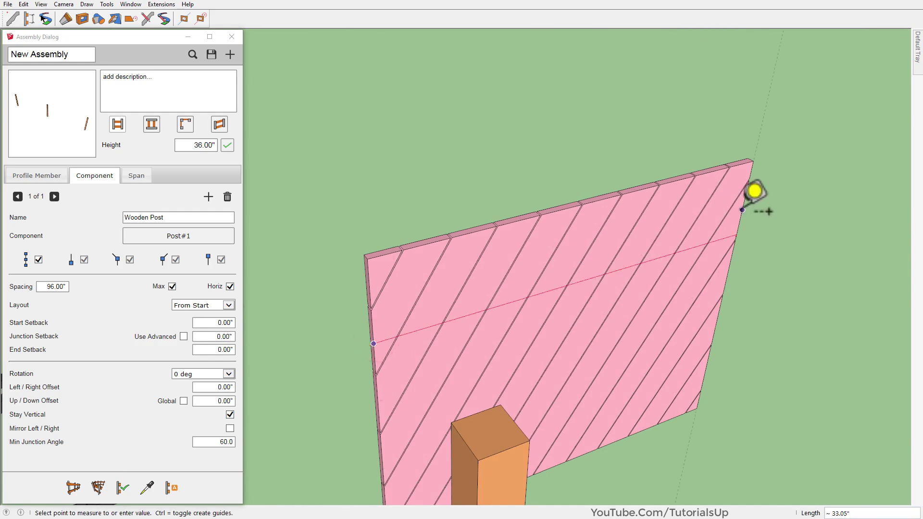
key(space)
scroll(335, 395, down, 3)
scroll(333, 395, down, 3)
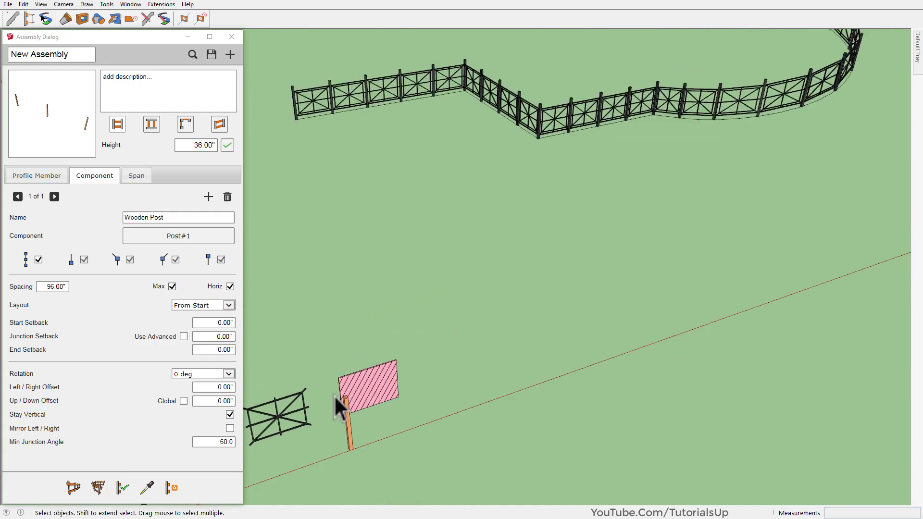
scroll(333, 395, down, 2)
scroll(636, 197, up, 2)
scroll(636, 197, up, 2)
scroll(648, 121, up, 2)
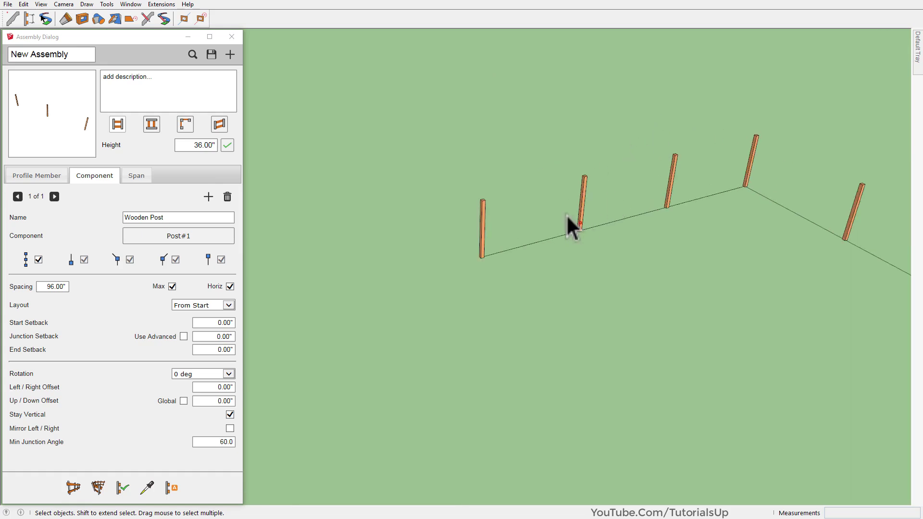
scroll(567, 215, up, 1)
Regenerate the row of posts with a post spacing of 35.
click(579, 222)
click(42, 287)
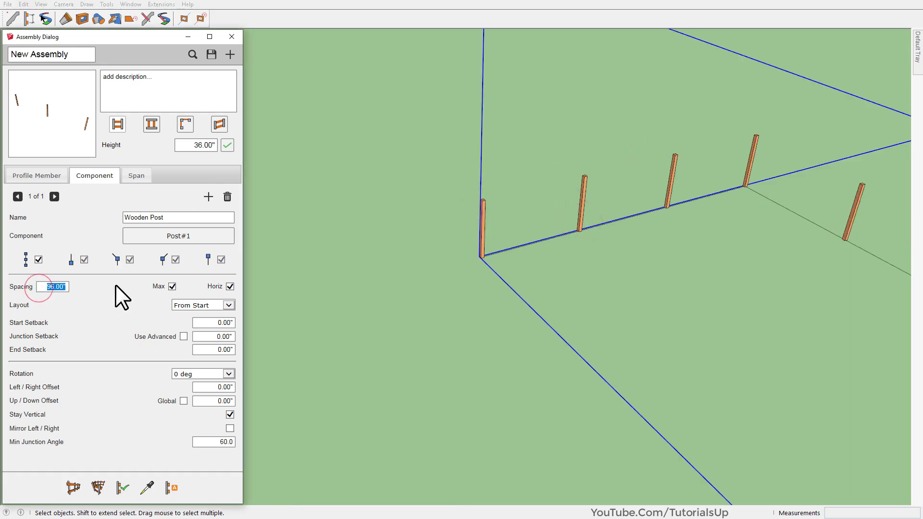
text(35)
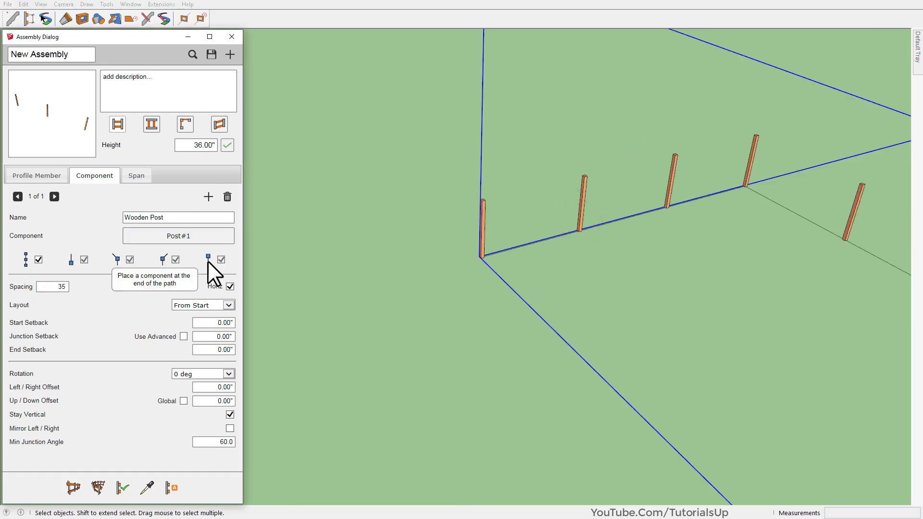
scroll(321, 325, down, 2)
scroll(321, 324, down, 3)
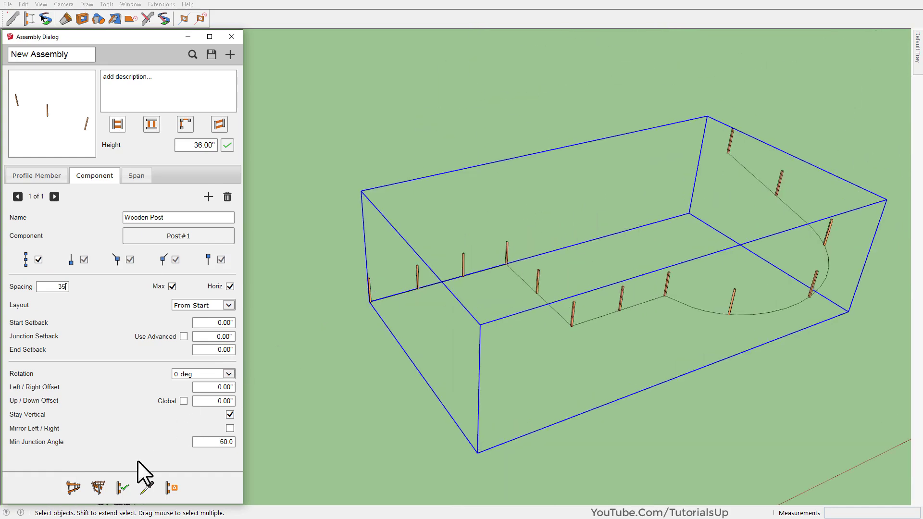
click(123, 489)
mouse_move(660, 282)
middle_down()
mouse_move(567, 243)
mouse_move(593, 258)
middle_up()
scroll(457, 282, up, 3)
middle_drag(457, 282, 449, 274)
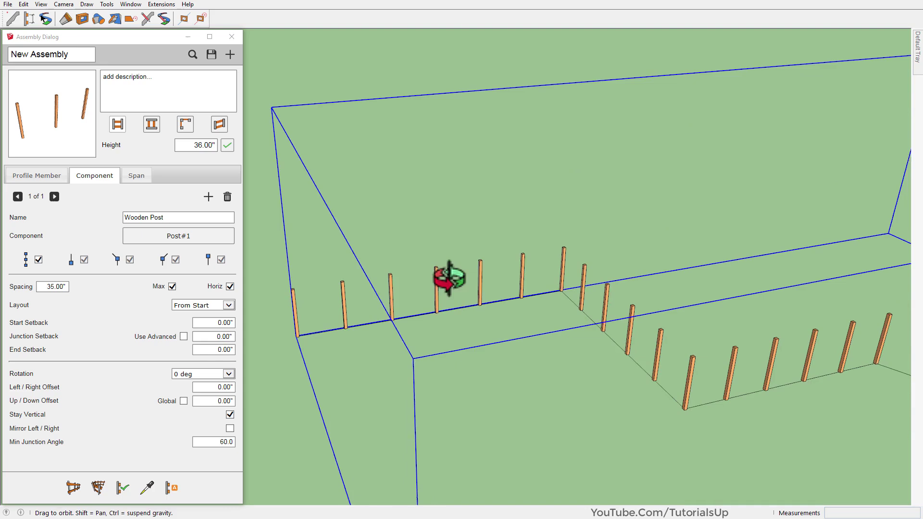
Change the post spacing to 40.00" and regenerate the posts along the path.
double_click(49, 287)
text(40)
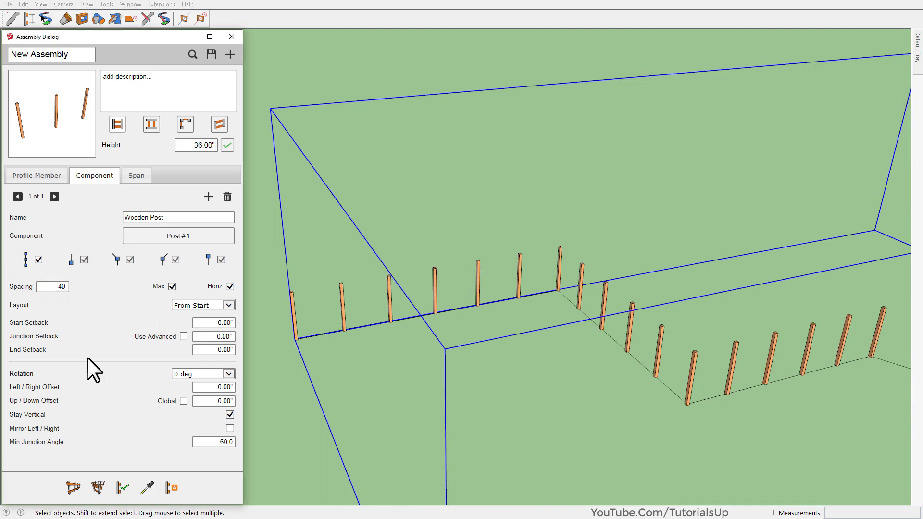
click(123, 489)
mouse_move(545, 299)
middle_down()
mouse_move(484, 305)
mouse_move(546, 311)
middle_up()
scroll(425, 146, down, 5)
scroll(445, 180, down, 3)
mouse_move(446, 180)
middle_down()
mouse_move(340, 223)
mouse_move(198, 226)
mouse_move(639, 289)
middle_up()
scroll(639, 288, down, 3)
Select the pink striped panel and zoom in on it.
scroll(639, 259, down, 1)
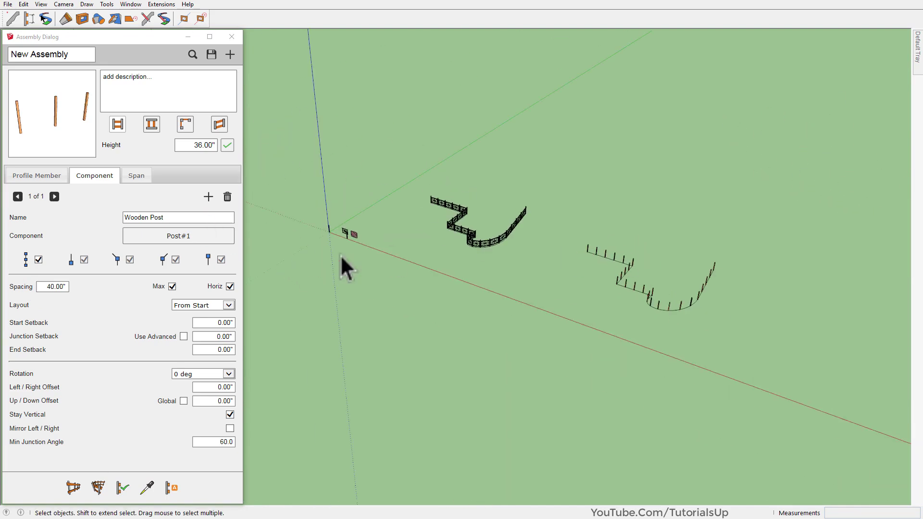
scroll(362, 236, up, 3)
scroll(319, 251, up, 3)
scroll(367, 245, up, 3)
scroll(431, 255, up, 3)
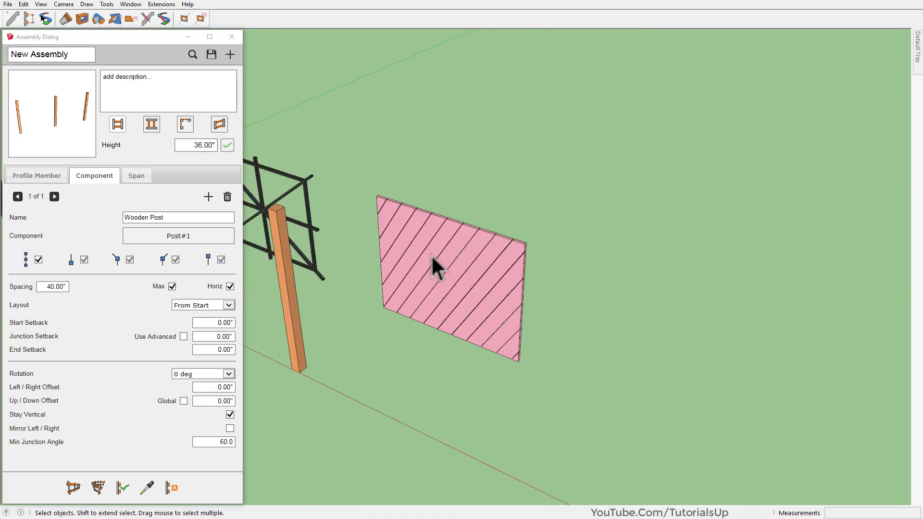
click(431, 255)
scroll(431, 256, up, 2)
scroll(387, 252, up, 2)
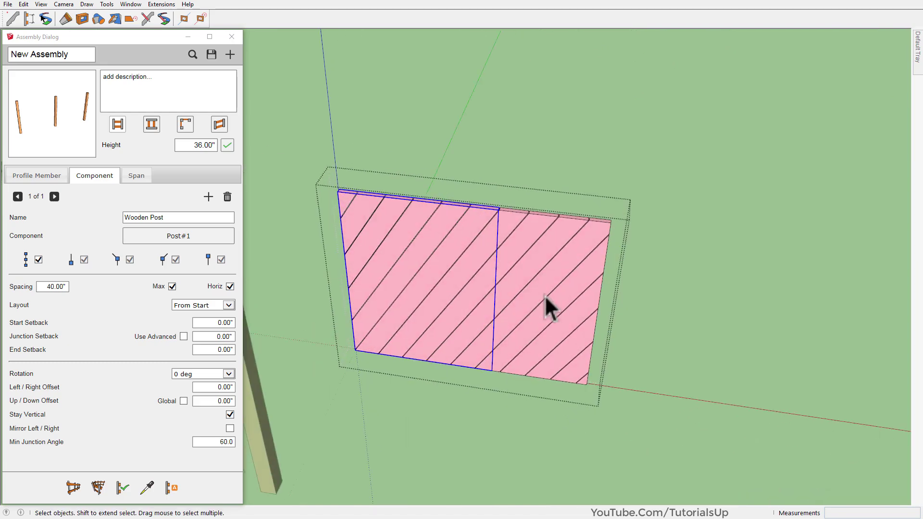
Orbit around the pink panel and bring up the empty Span settings.
mouse_move(432, 268)
middle_down()
mouse_move(632, 293)
mouse_move(367, 413)
mouse_move(510, 102)
mouse_move(326, 35)
mouse_move(373, 177)
mouse_move(396, 434)
middle_up()
scroll(388, 444, up, 3)
scroll(391, 407, up, 3)
scroll(388, 385, up, 2)
scroll(366, 425, down, 2)
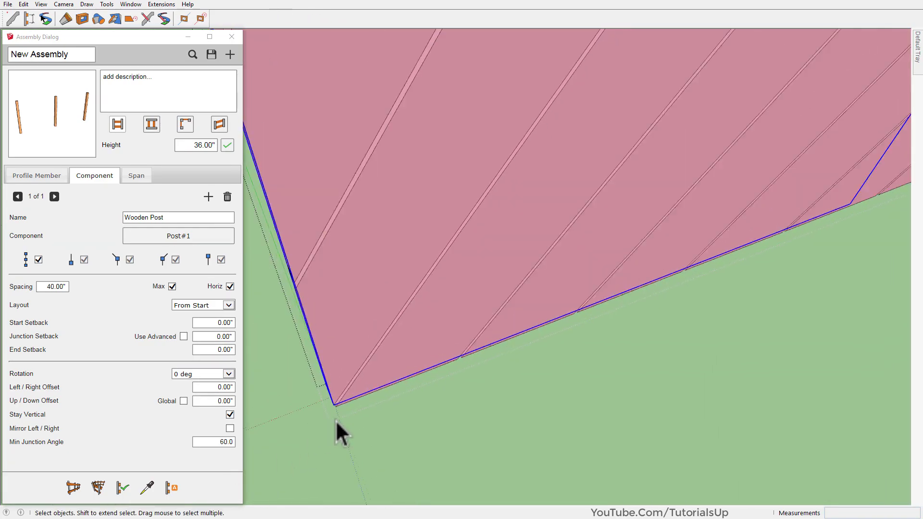
scroll(345, 418, down, 2)
scroll(354, 403, down, 3)
click(675, 358)
middle_drag(675, 357, 511, 295)
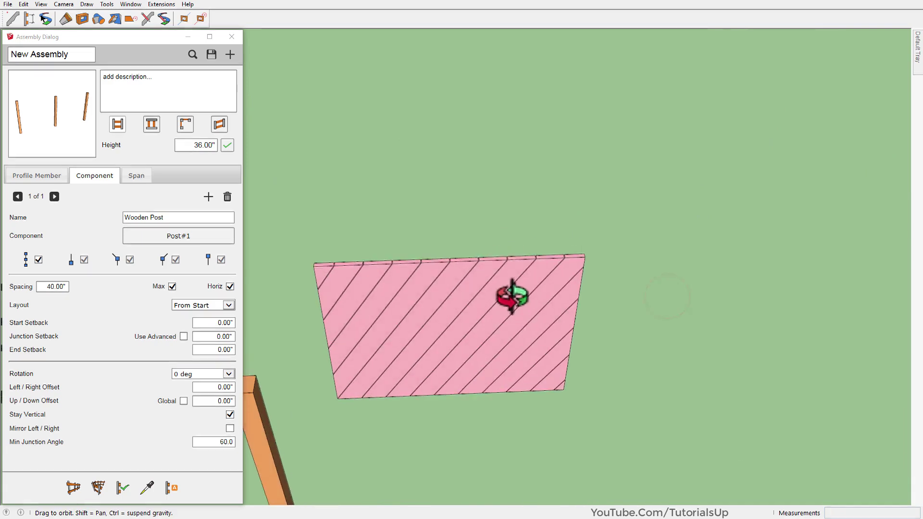
middle_drag(690, 340, 525, 346)
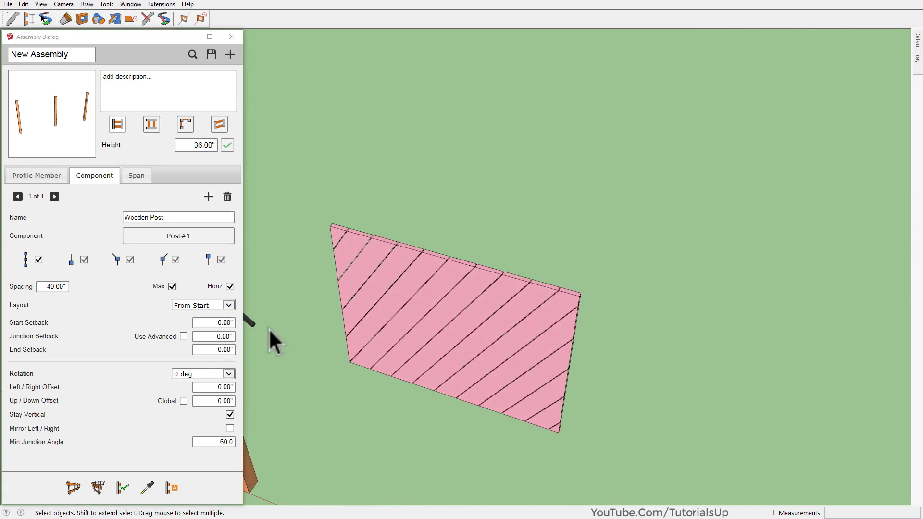
click(132, 177)
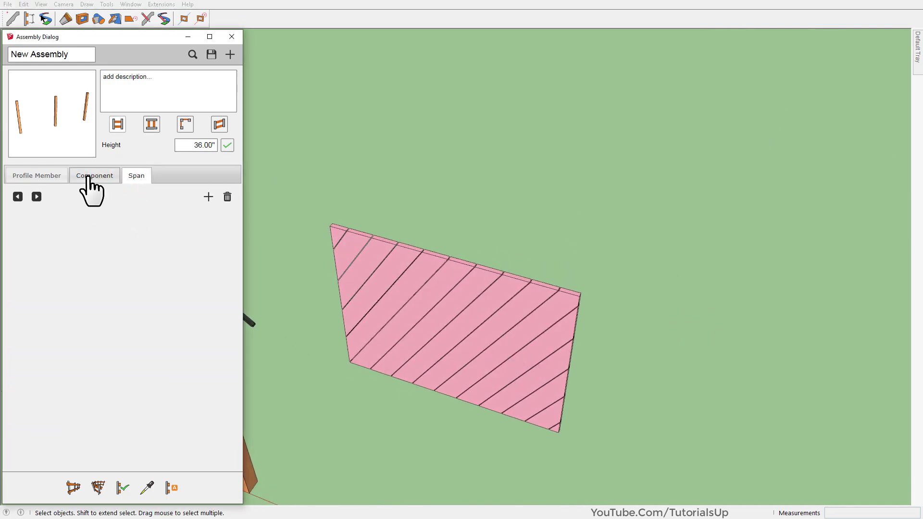
Add a Component-type span using the picked 'Light Pink' striped panel, then view the posts.
click(205, 199)
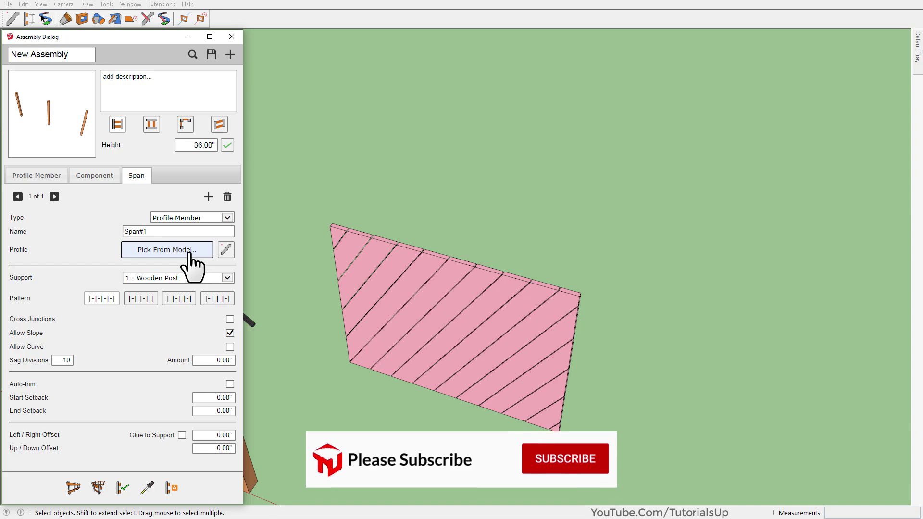
click(205, 216)
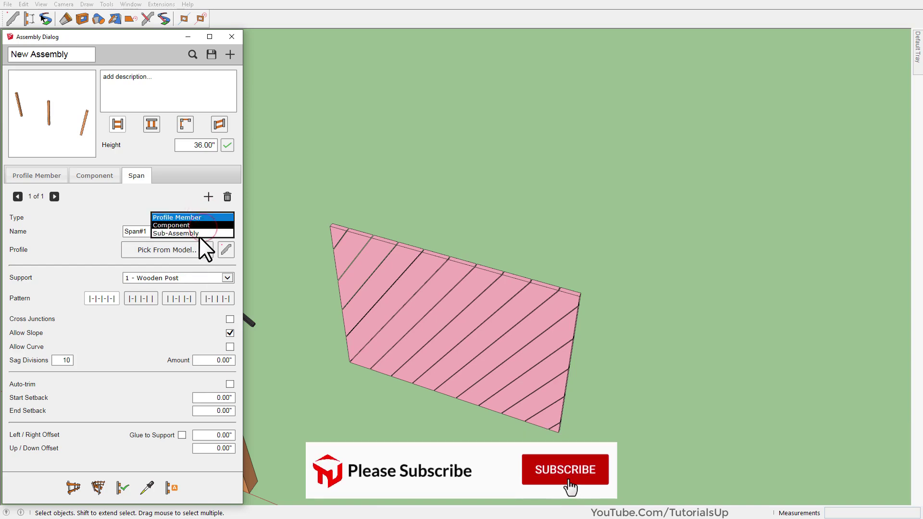
click(197, 226)
click(187, 251)
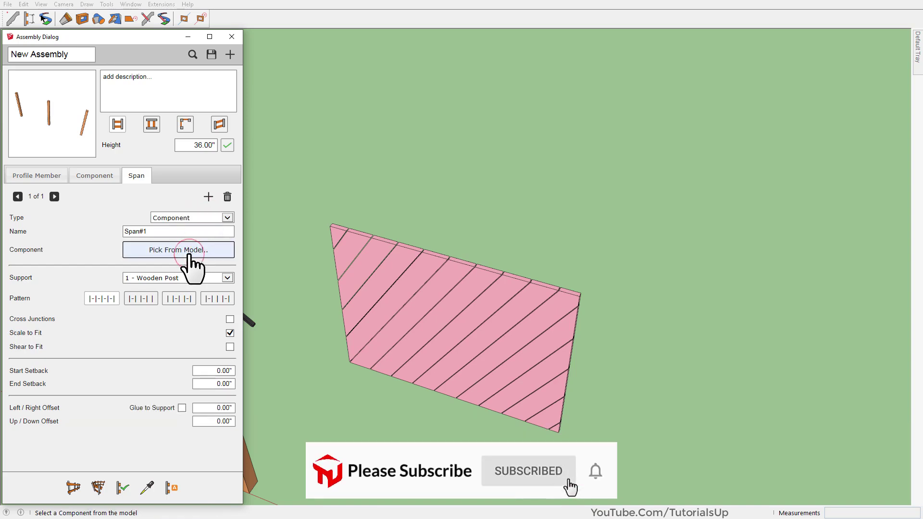
click(456, 287)
scroll(394, 294, down, 3)
scroll(364, 289, down, 3)
scroll(365, 303, down, 3)
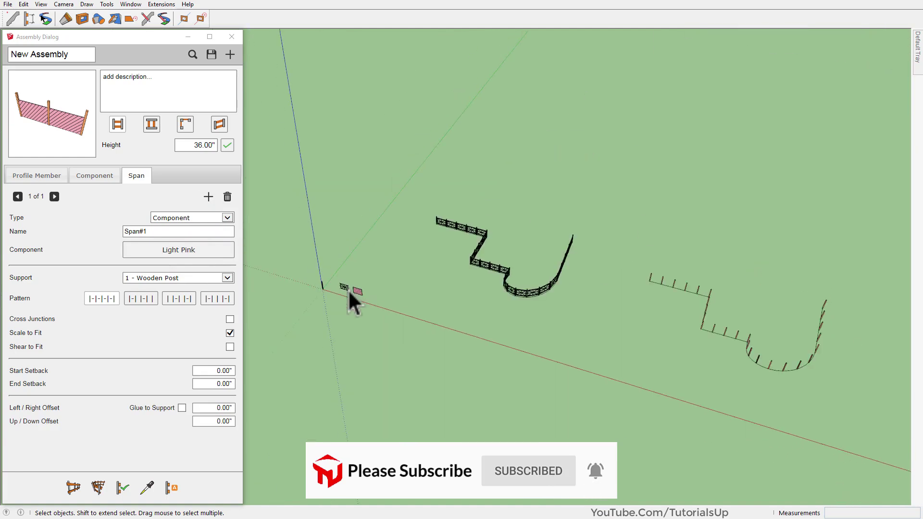
middle_drag(350, 299, 618, 319)
scroll(536, 333, up, 5)
mouse_move(536, 333)
middle_down()
mouse_move(669, 341)
mouse_move(666, 280)
middle_up()
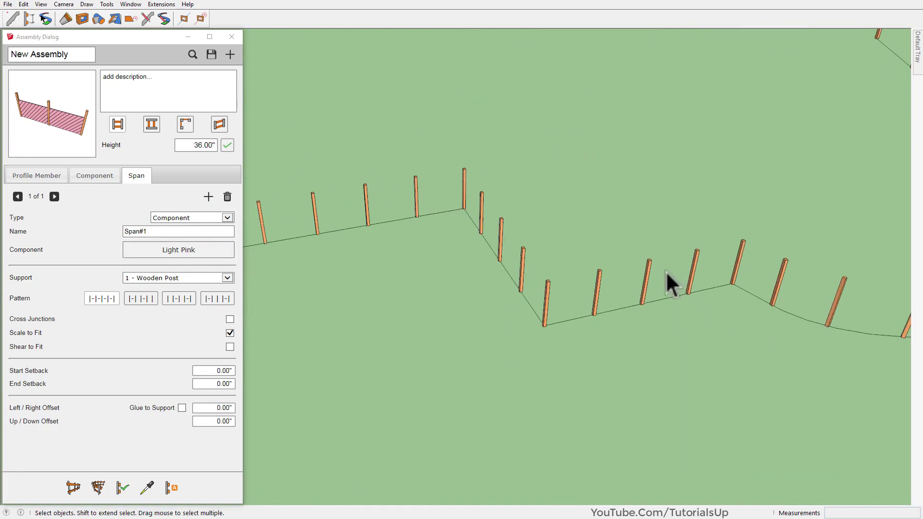
Apply the pink span to the fence and raise the panels 5.00" off the ground.
click(366, 379)
click(123, 488)
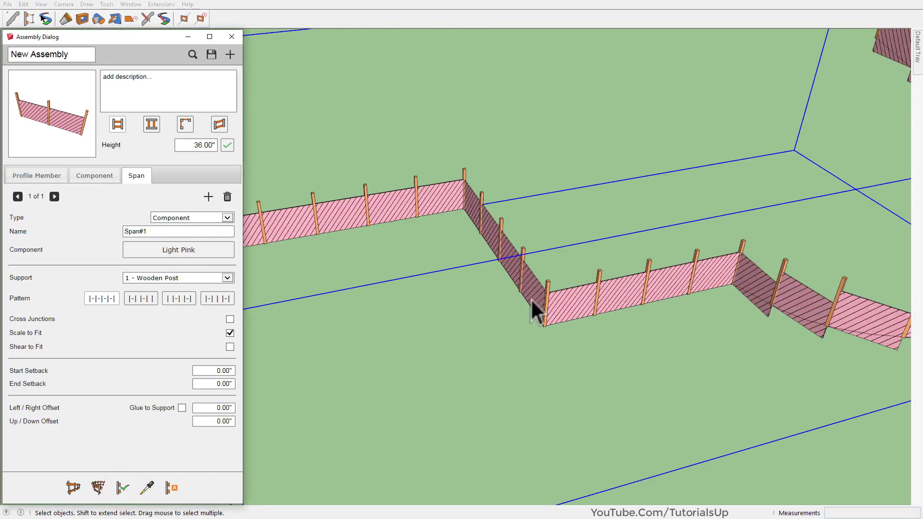
mouse_move(530, 299)
middle_down()
mouse_move(644, 223)
mouse_move(560, 173)
mouse_move(633, 255)
middle_up()
scroll(437, 298, down, 2)
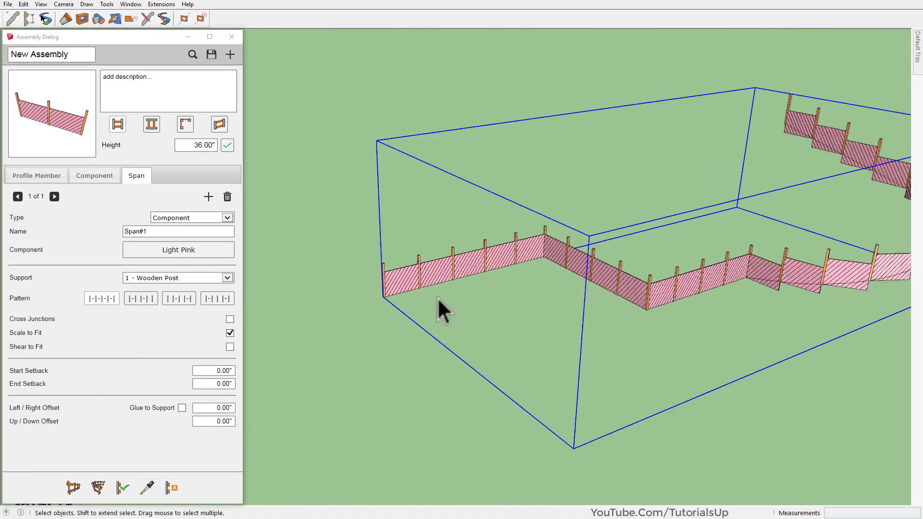
scroll(379, 269, up, 4)
scroll(377, 272, up, 2)
scroll(382, 266, up, 2)
mouse_move(383, 266)
middle_down()
mouse_move(336, 264)
mouse_move(308, 278)
middle_up()
click(203, 423)
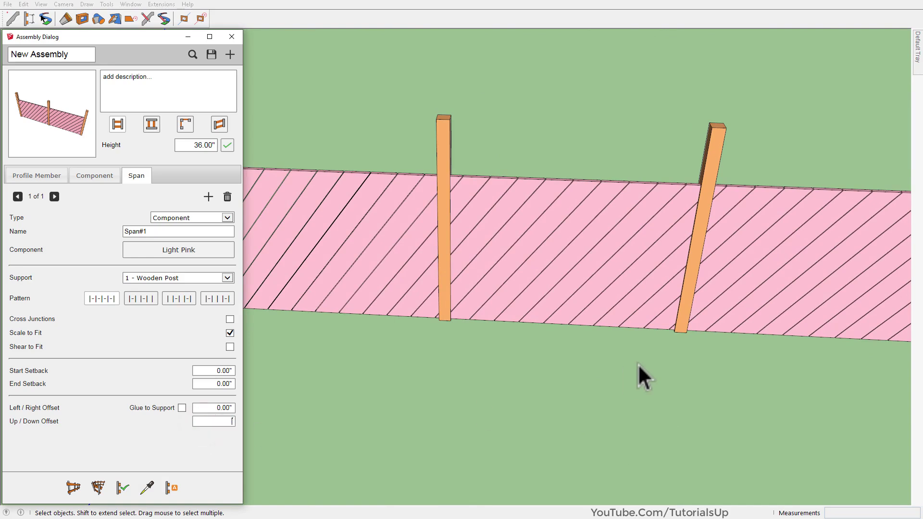
text(5)
click(122, 488)
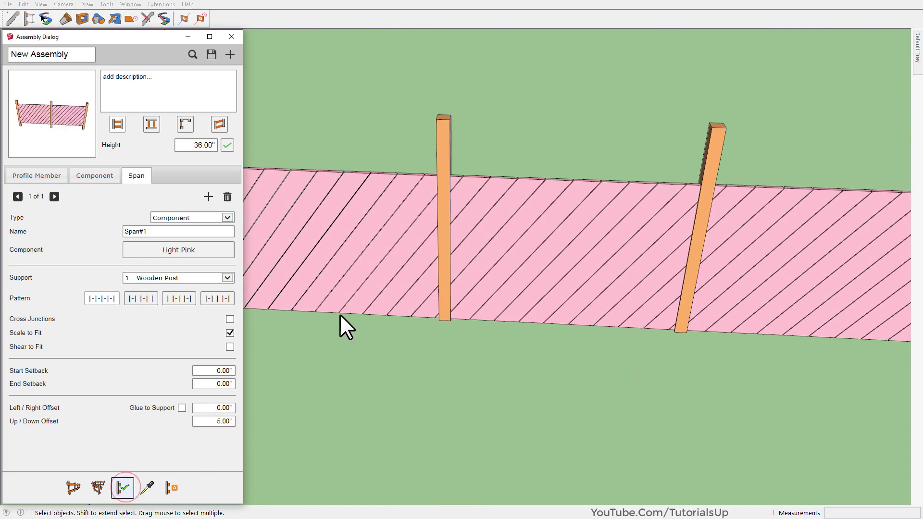
Switch to X-ray view and set 1.00" start and end setbacks for the panels.
mouse_move(394, 215)
middle_down()
mouse_move(556, 251)
mouse_move(685, 312)
mouse_move(432, 243)
middle_up()
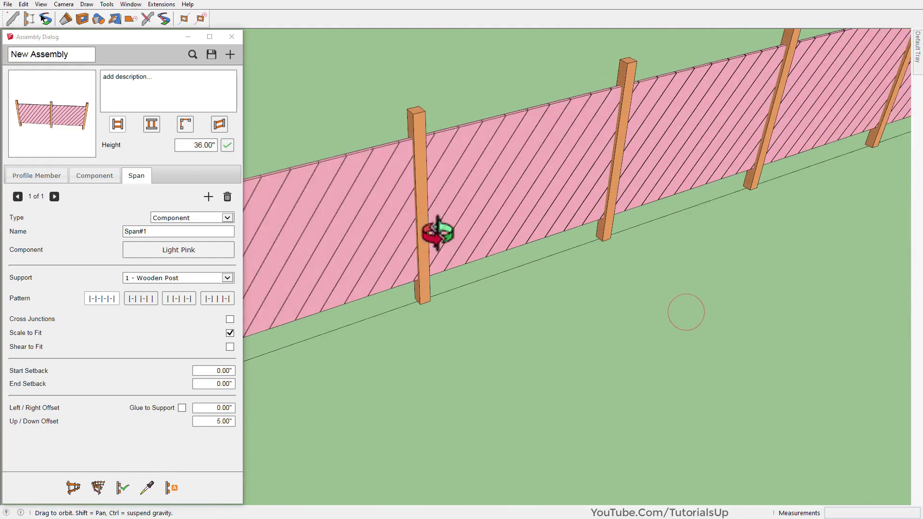
key(x)
scroll(416, 139, up, 3)
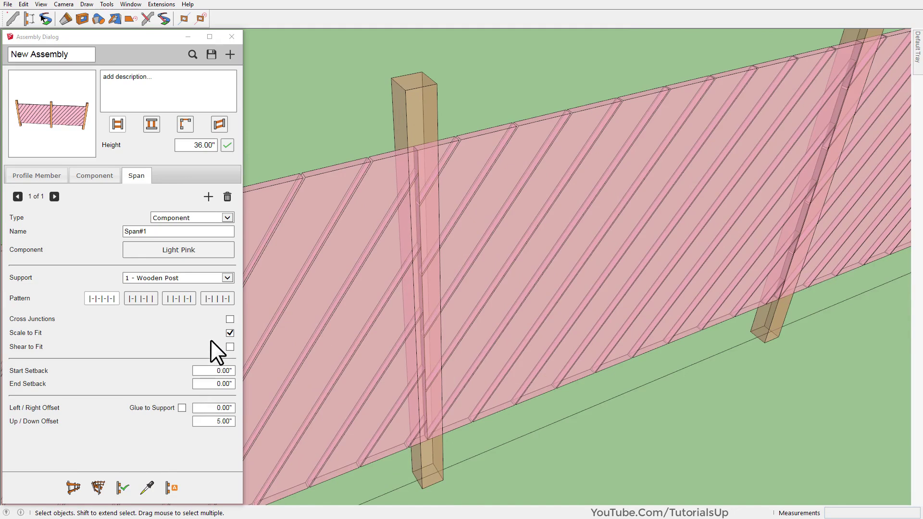
click(206, 375)
click(210, 370)
text(1)
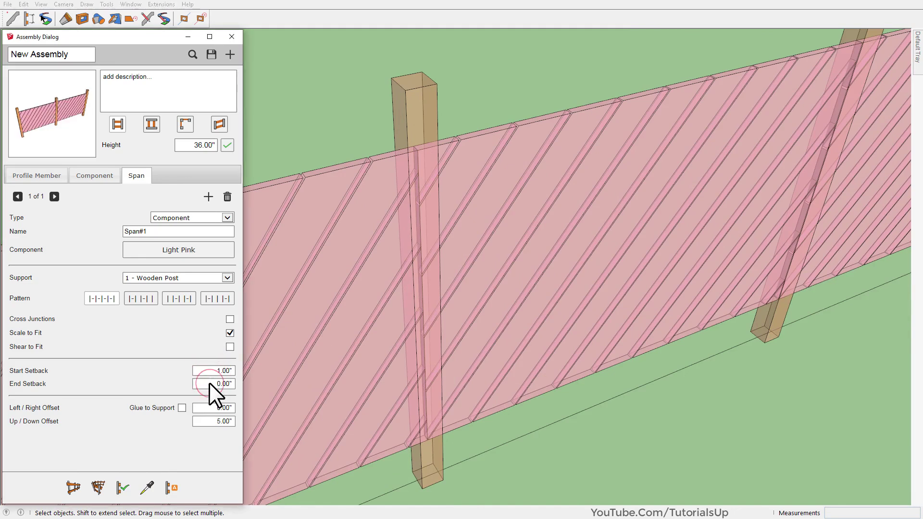
click(209, 383)
text(1)
key(Return)
click(157, 293)
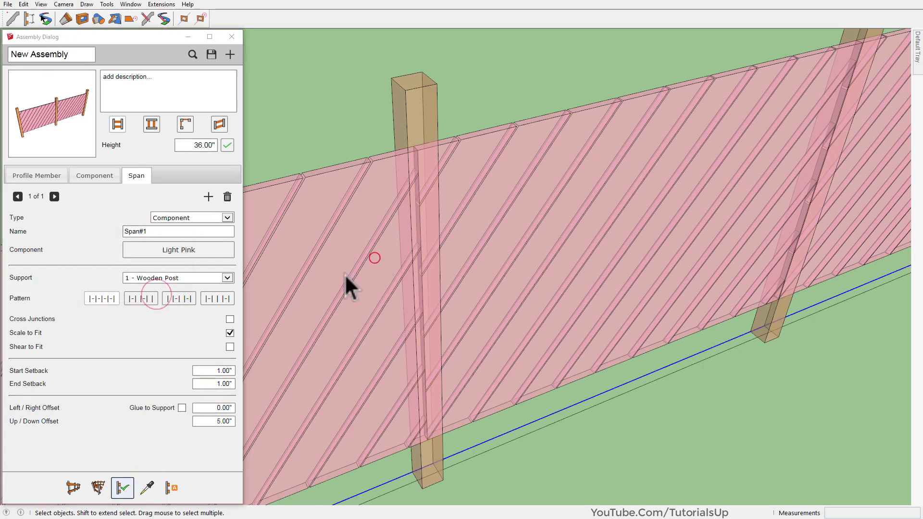
Apply the setbacks and enable Shear to Fit so panels follow the winding path.
mouse_move(475, 242)
middle_down()
mouse_move(370, 239)
mouse_move(396, 215)
middle_up()
scroll(395, 215, down, 5)
scroll(394, 211, down, 5)
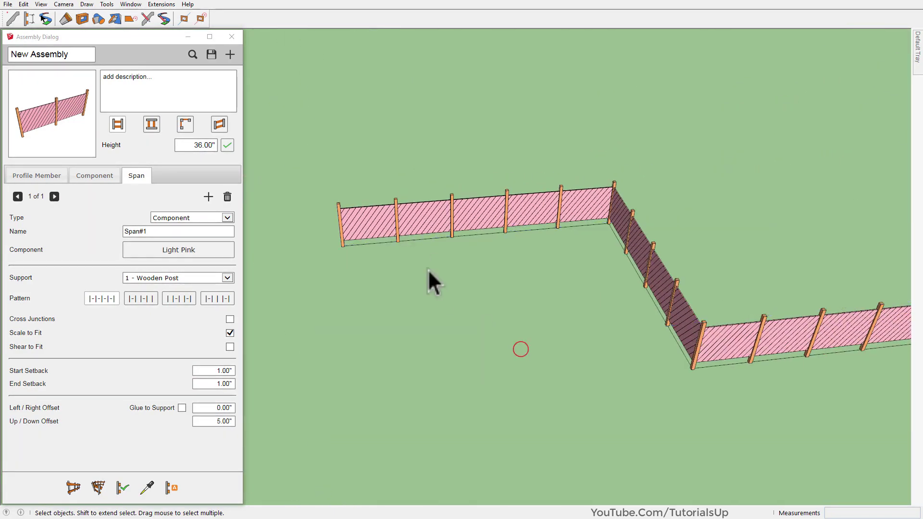
mouse_move(428, 282)
middle_down()
mouse_move(420, 269)
mouse_move(495, 247)
middle_up()
scroll(782, 298, up, 3)
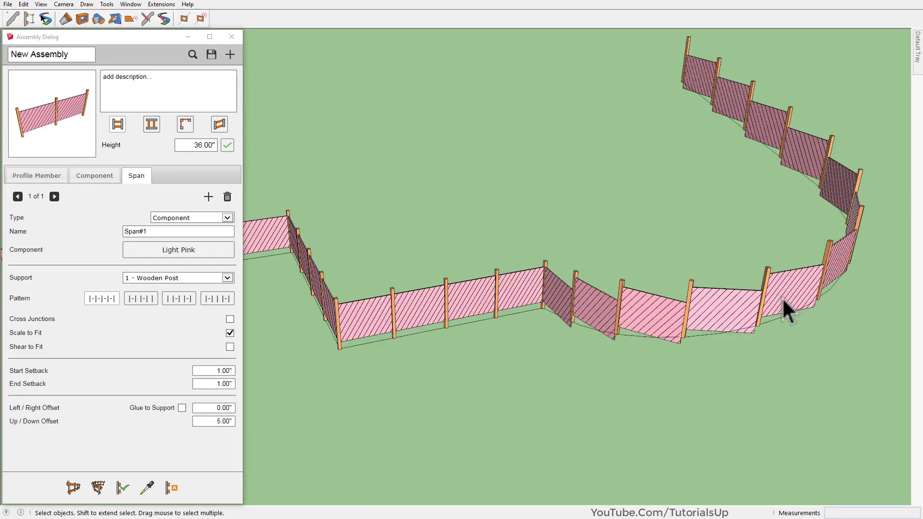
scroll(781, 297, up, 4)
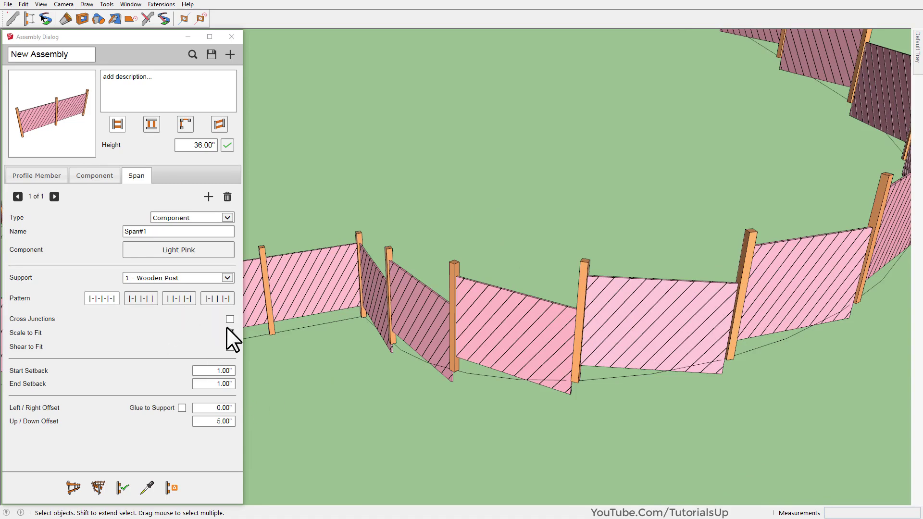
click(516, 291)
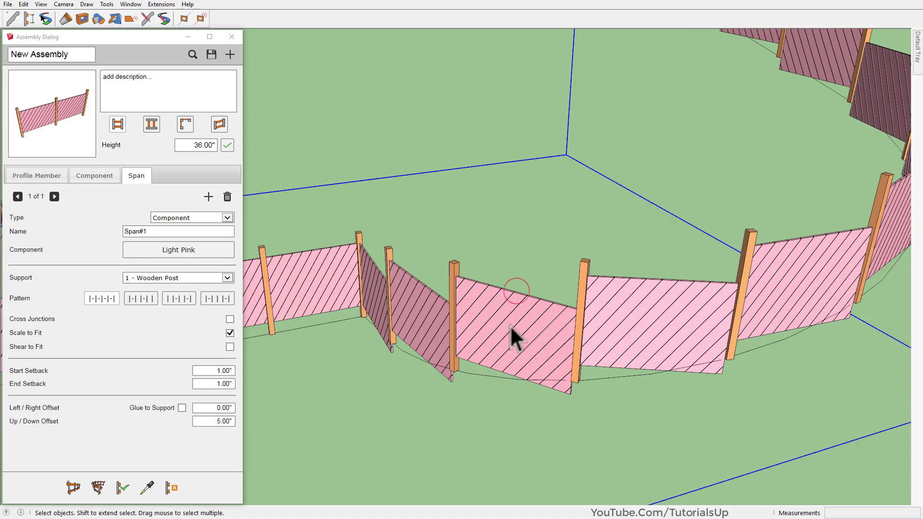
click(230, 346)
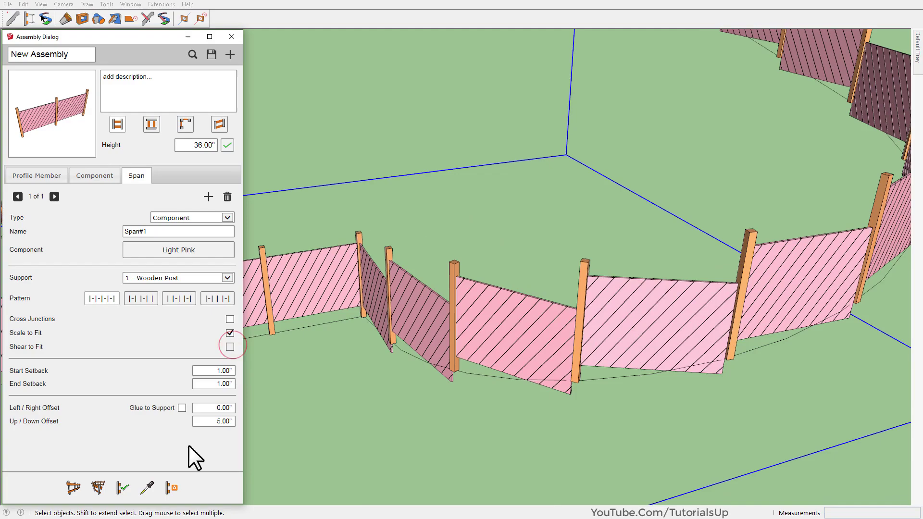
click(122, 487)
Switch the span to the alternating panel-and-gap pattern and regenerate the fence.
scroll(632, 294, down, 5)
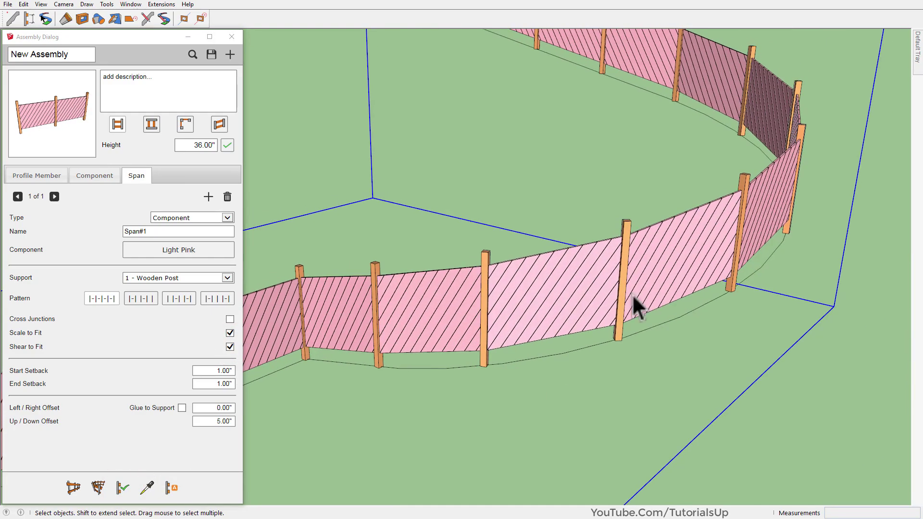
mouse_move(633, 295)
middle_down()
mouse_move(447, 261)
mouse_move(460, 278)
middle_up()
scroll(405, 291, up, 5)
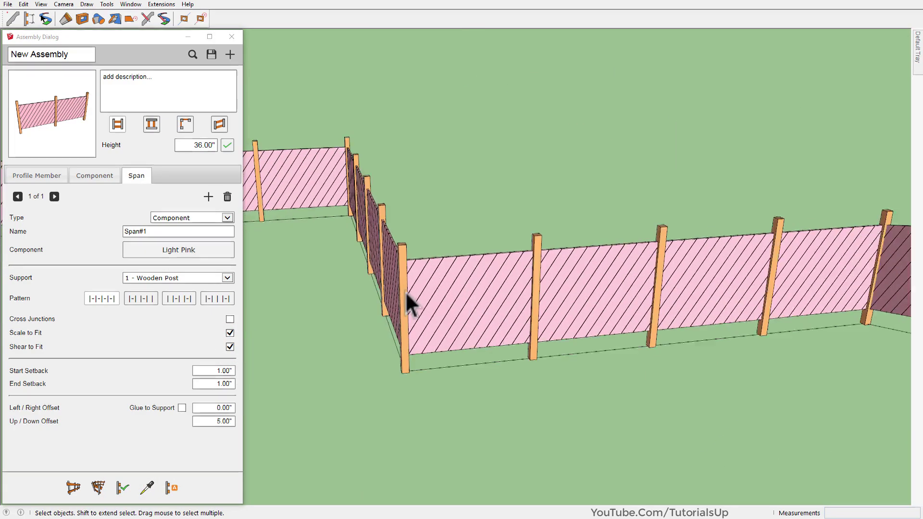
middle_drag(593, 334, 528, 341)
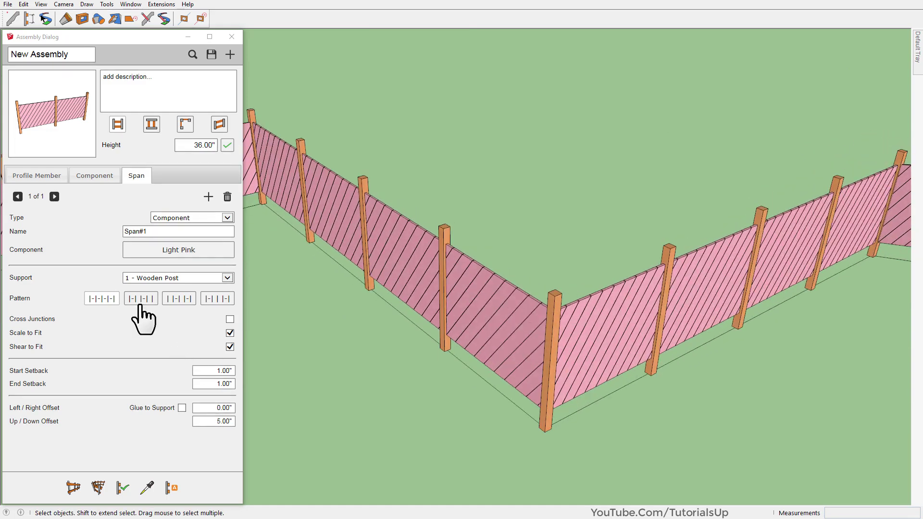
click(483, 300)
click(140, 299)
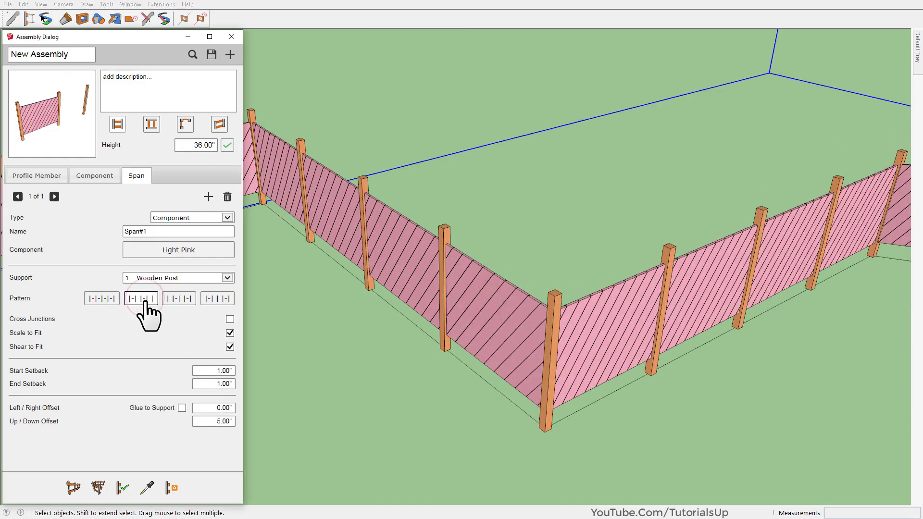
click(122, 491)
Orbit and zoom around the fence to inspect the panels in alternate bays.
scroll(590, 330, down, 5)
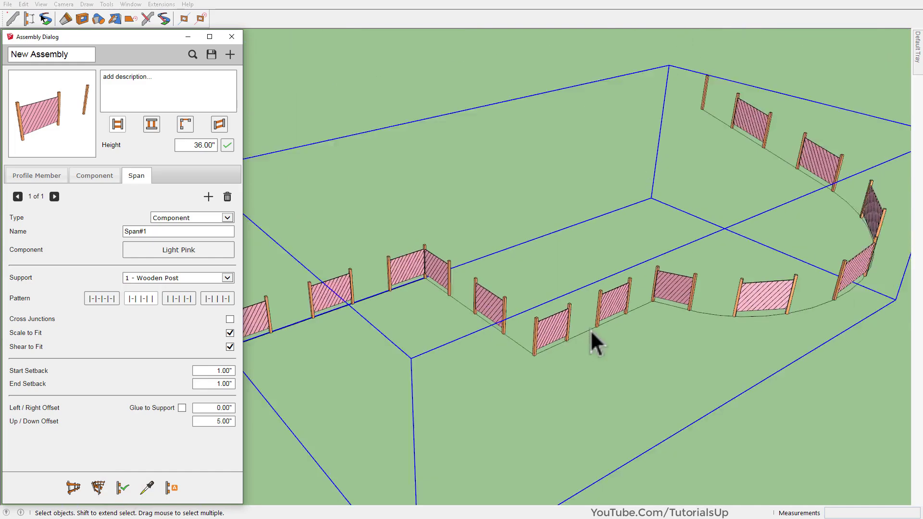
scroll(590, 329, down, 3)
scroll(421, 330, up, 5)
mouse_move(485, 330)
middle_down()
mouse_move(488, 303)
mouse_move(437, 321)
middle_up()
scroll(437, 319, up, 3)
scroll(378, 307, up, 3)
scroll(379, 309, up, 2)
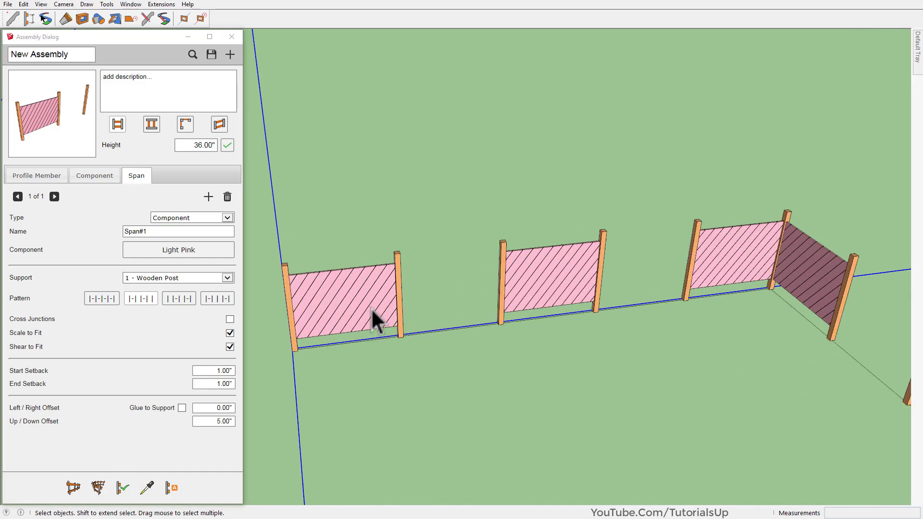
scroll(371, 310, up, 1)
scroll(612, 253, down, 3)
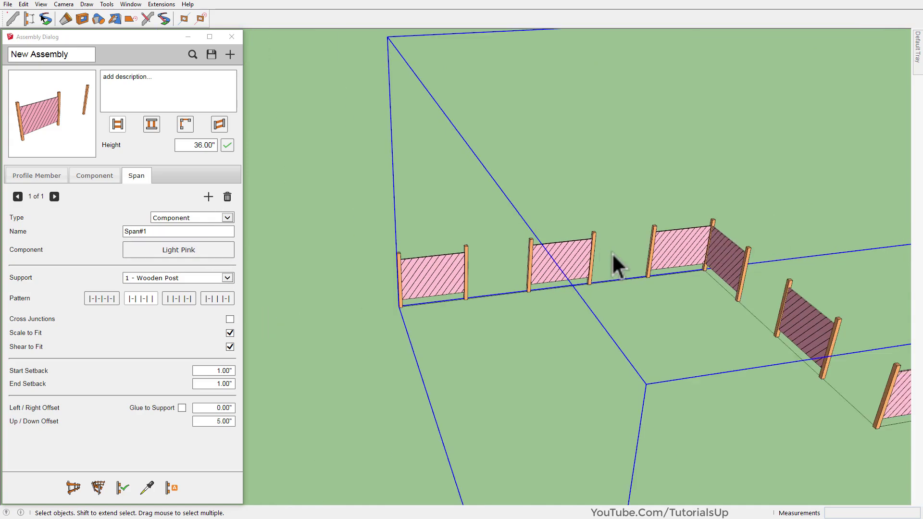
scroll(612, 253, down, 2)
scroll(659, 263, down, 2)
middle_drag(658, 264, 615, 307)
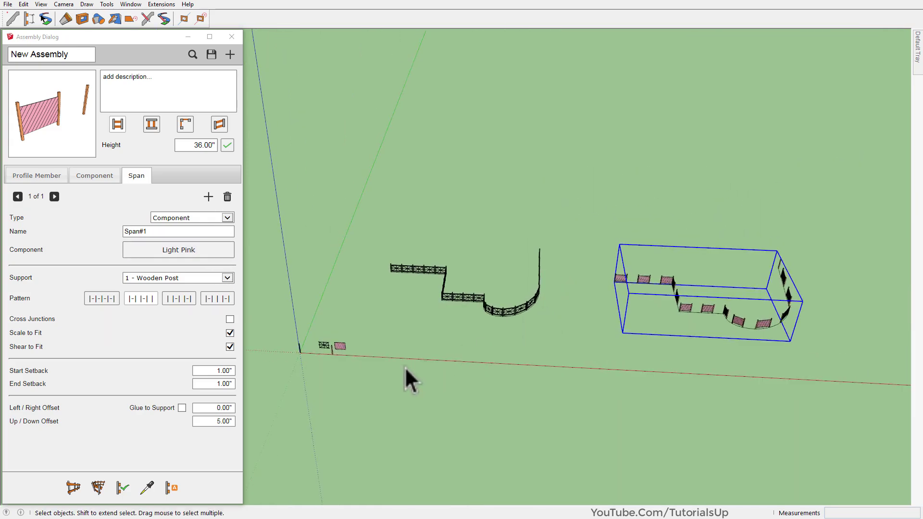
scroll(288, 355, up, 3)
scroll(250, 347, up, 3)
scroll(408, 315, up, 3)
Copy the pink panel to the right beside the original.
click(564, 318)
key(m)
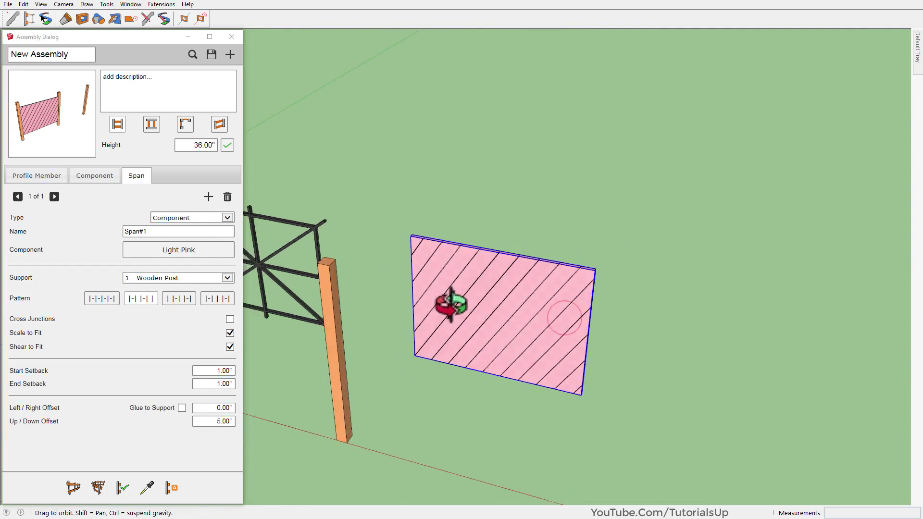
scroll(444, 326, down, 3)
key(ctrl)
click(475, 362)
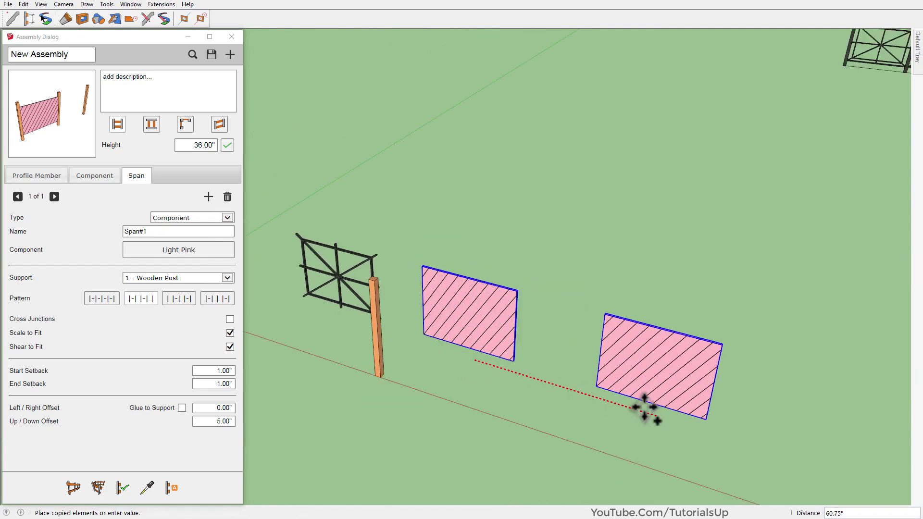
click(639, 405)
scroll(486, 330, up, 3)
scroll(486, 312, up, 2)
key(space)
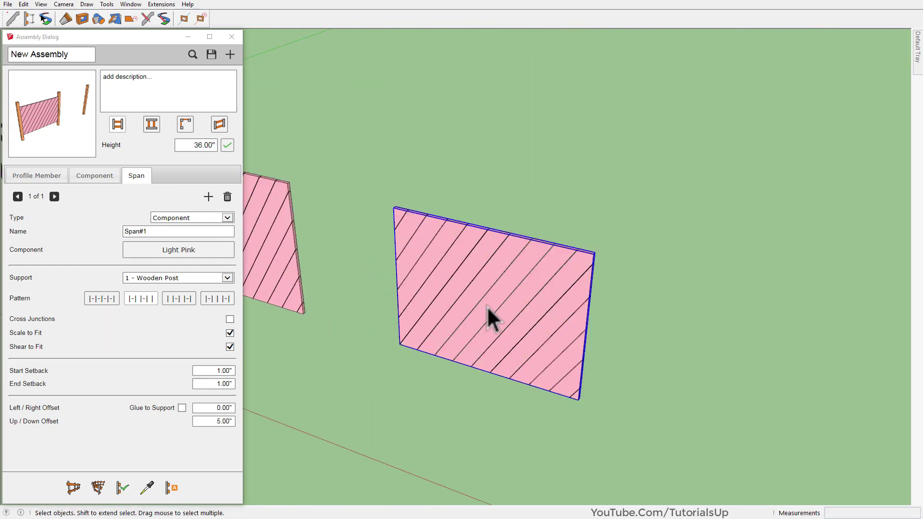
Explode the copied panel and paint its faces with 0012_Bisque.
right_click(486, 307)
click(557, 95)
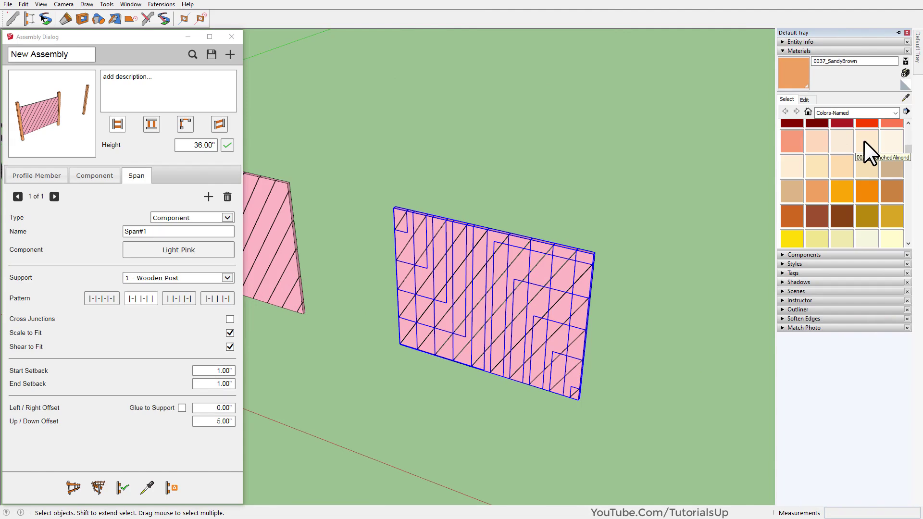
scroll(860, 147, up, 3)
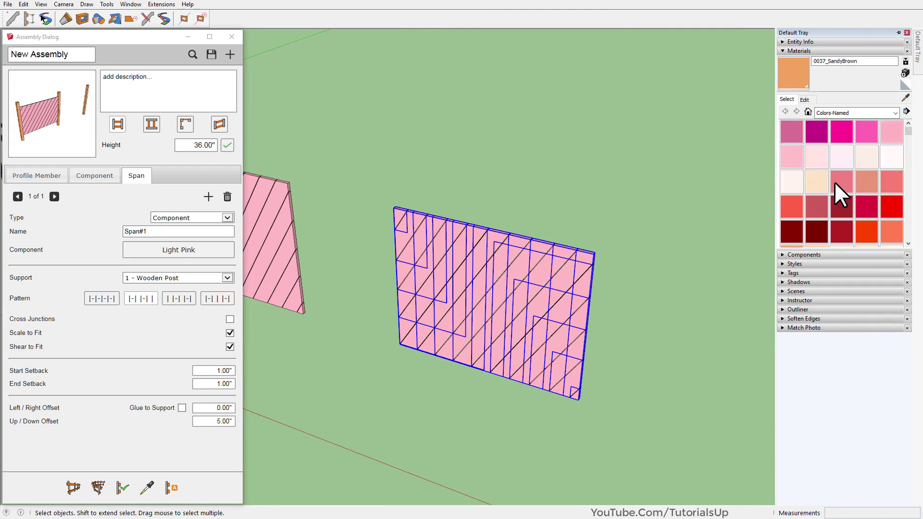
click(816, 184)
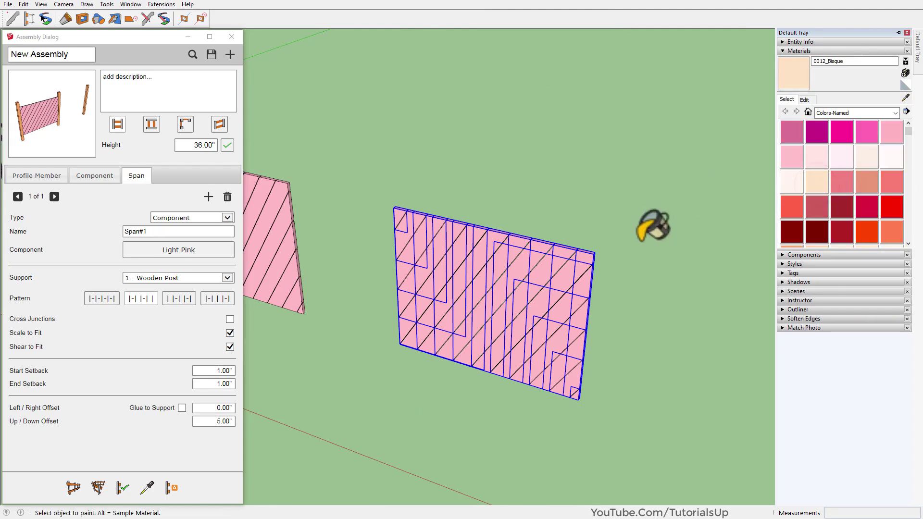
click(494, 294)
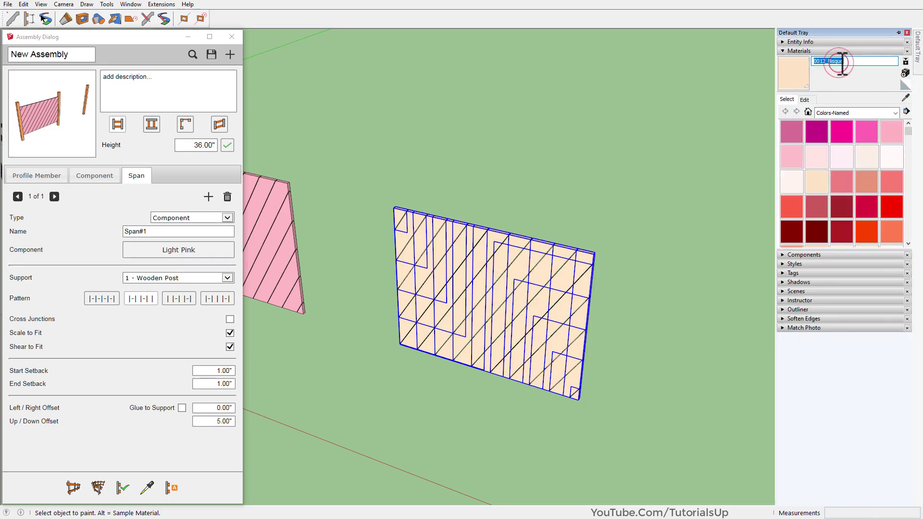
drag(844, 61, 832, 61)
key(ctrl+c)
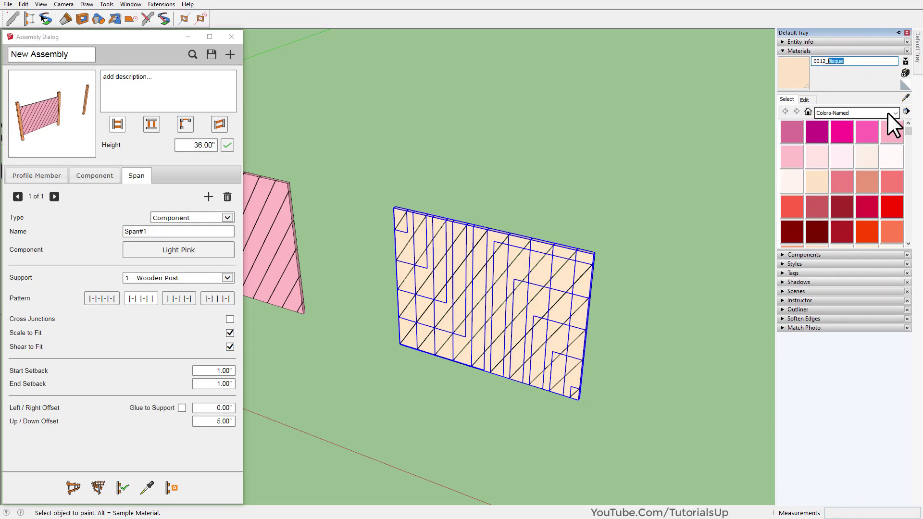
click(545, 296)
key(space)
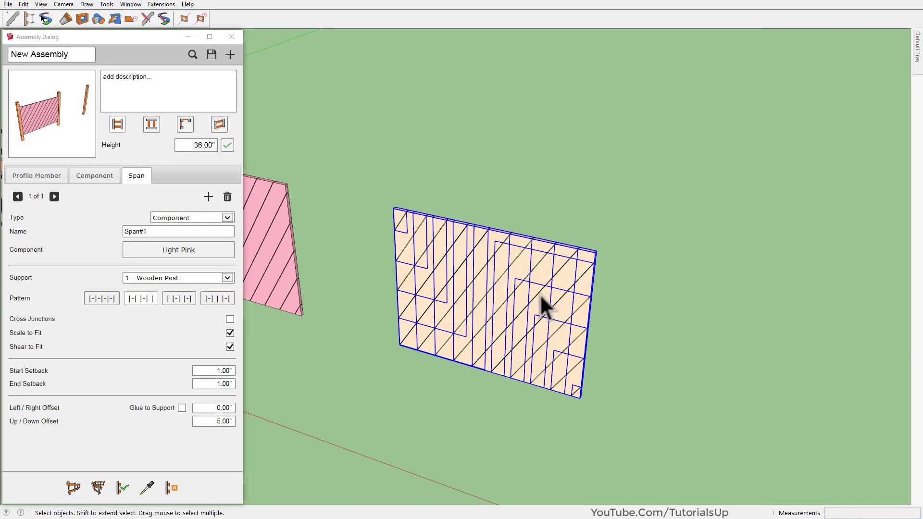
Make the panel a component named Bisque, with axes at its bottom corner.
right_click(540, 294)
click(607, 103)
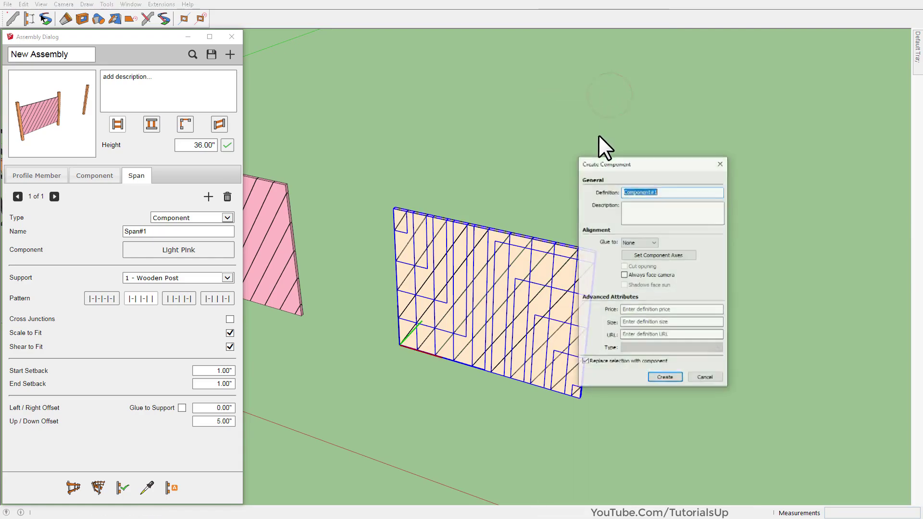
key(ctrl+v)
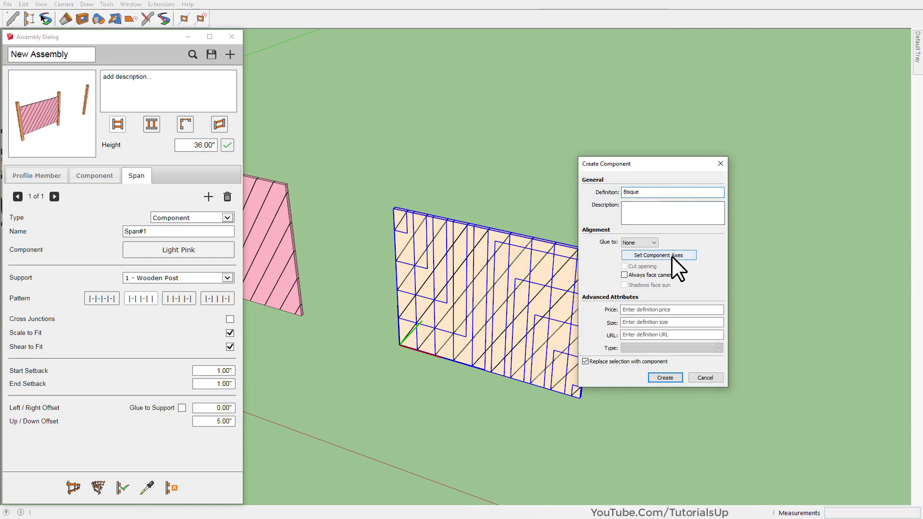
click(671, 255)
scroll(416, 343, up, 5)
middle_drag(416, 343, 886, 298)
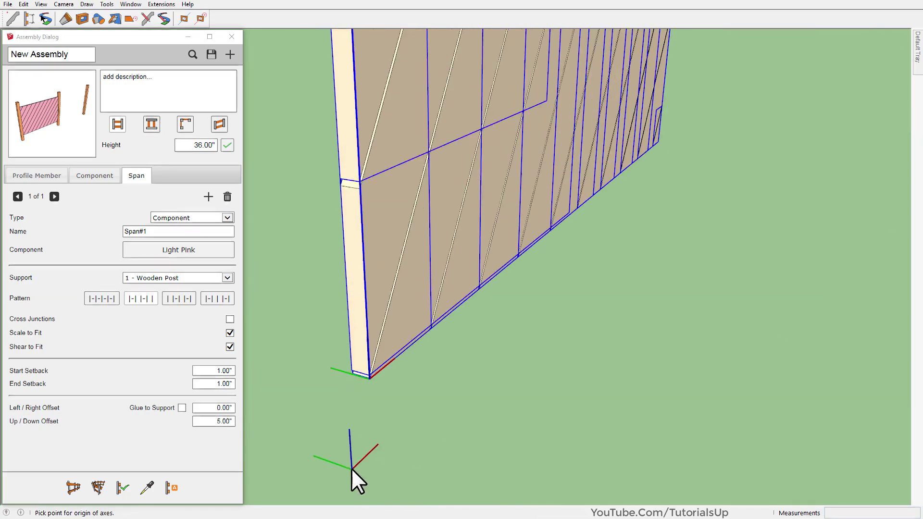
scroll(365, 385, up, 2)
mouse_move(371, 337)
middle_down()
mouse_move(340, 299)
mouse_move(300, 295)
middle_up()
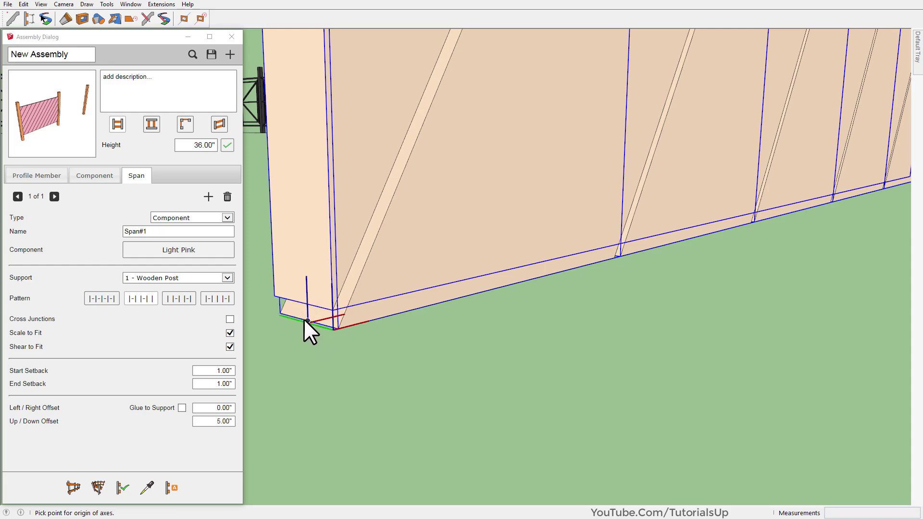
scroll(304, 317, up, 3)
mouse_move(305, 315)
middle_down()
mouse_move(570, 278)
mouse_move(411, 306)
middle_up()
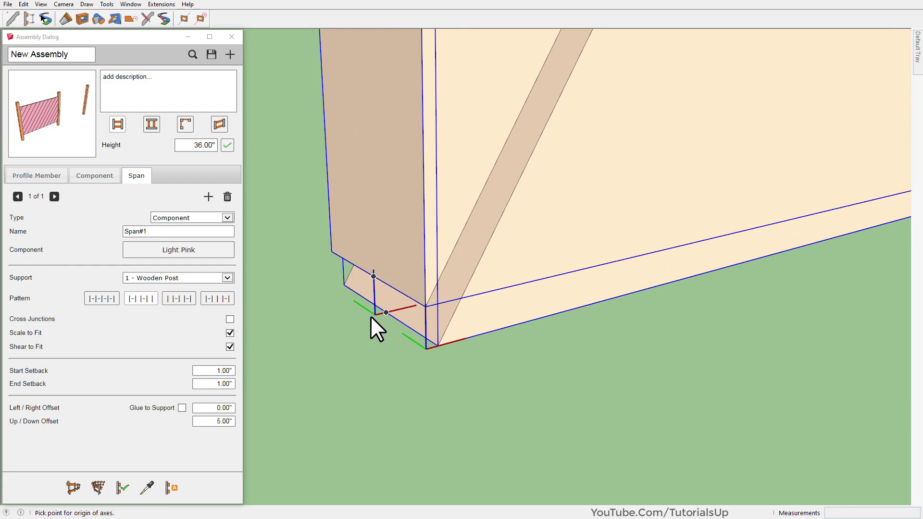
click(370, 316)
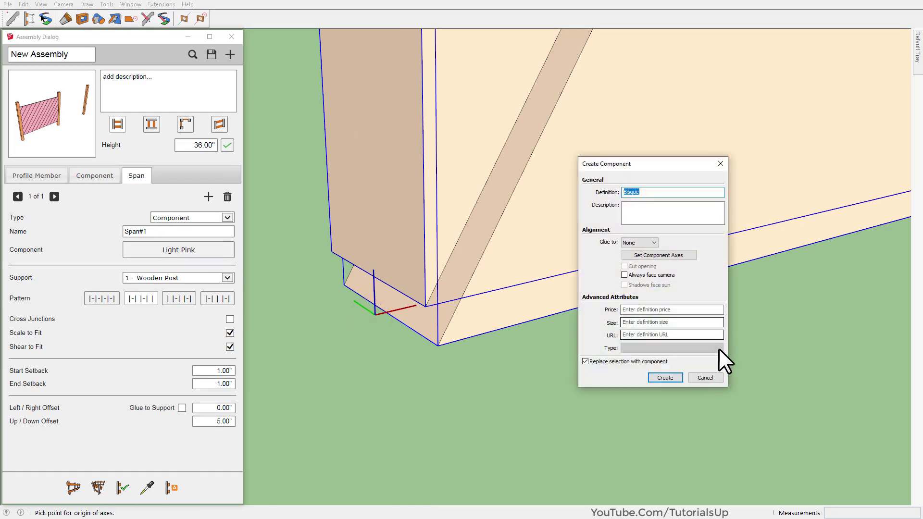
Confirm the Bisque name and create the component.
click(646, 194)
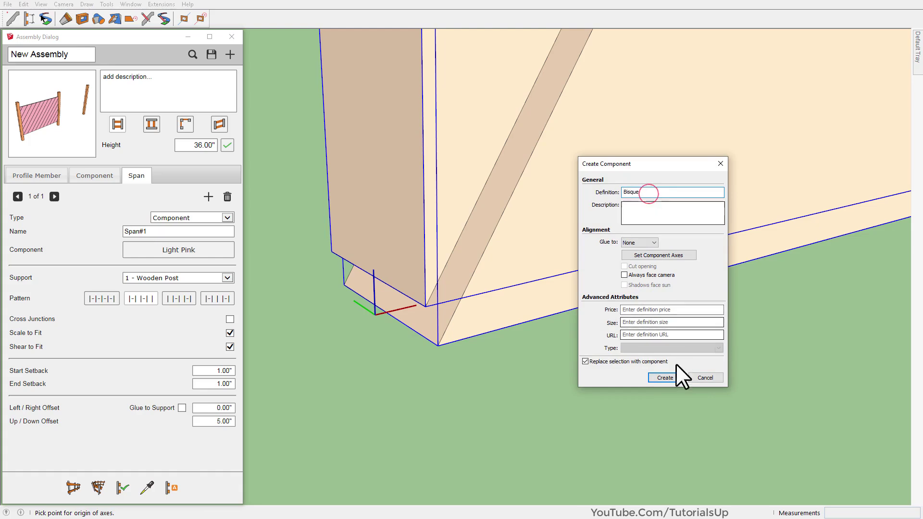
click(667, 378)
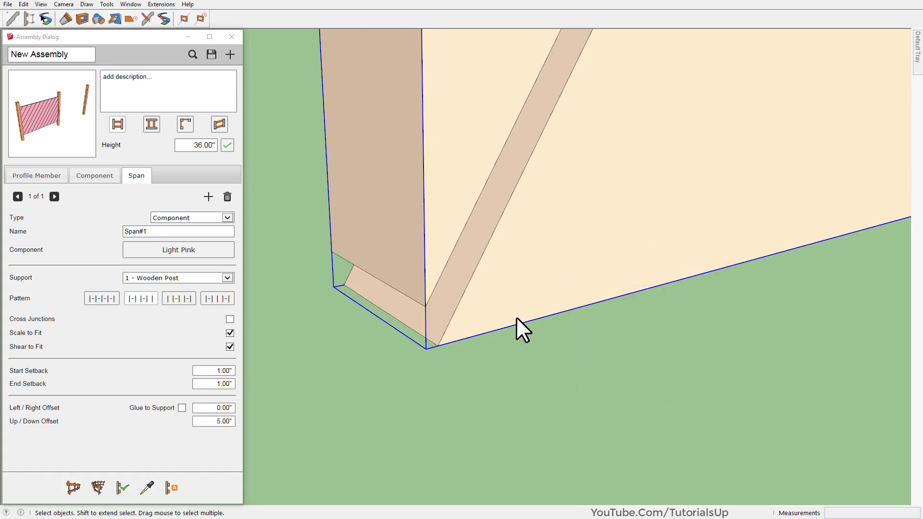
scroll(498, 336, down, 2)
scroll(497, 339, down, 1)
scroll(521, 344, down, 1)
Rename the first span from Span#1 to Pink.
scroll(522, 339, down, 3)
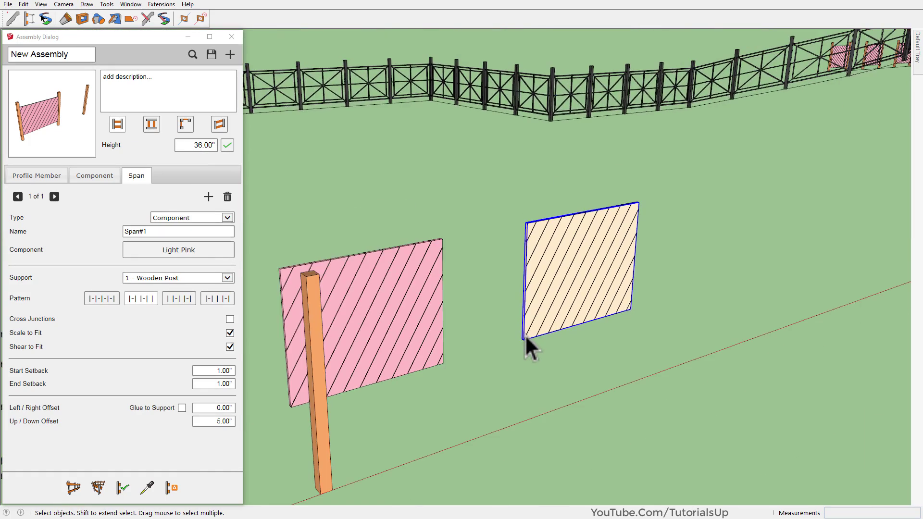
mouse_move(525, 335)
middle_down()
mouse_move(542, 340)
mouse_move(378, 299)
middle_up()
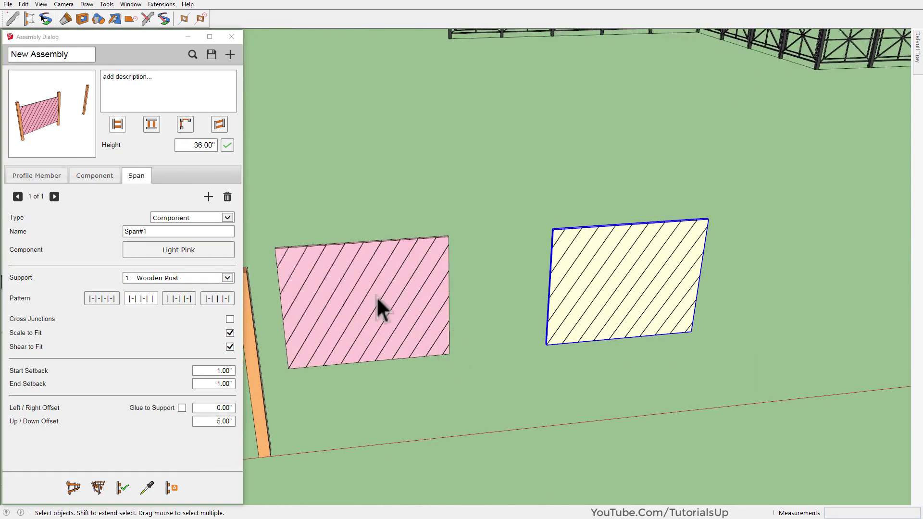
click(158, 232)
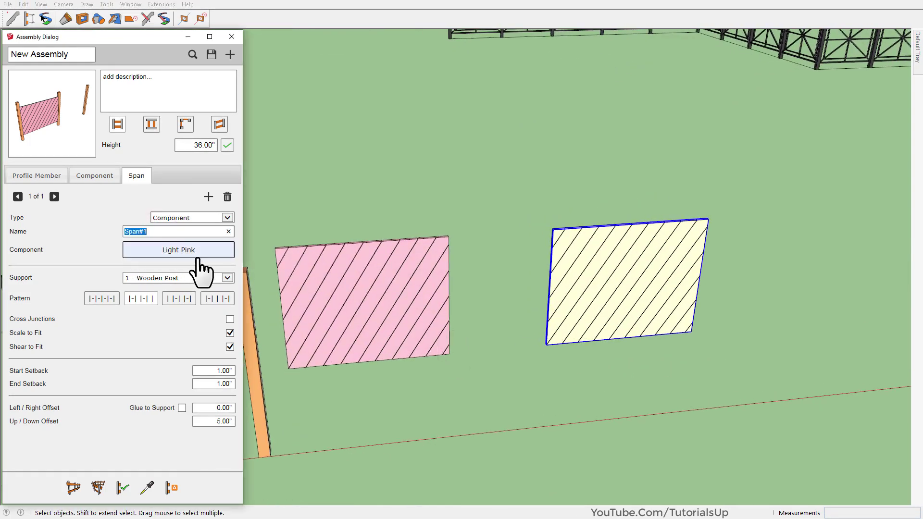
text(Pink)
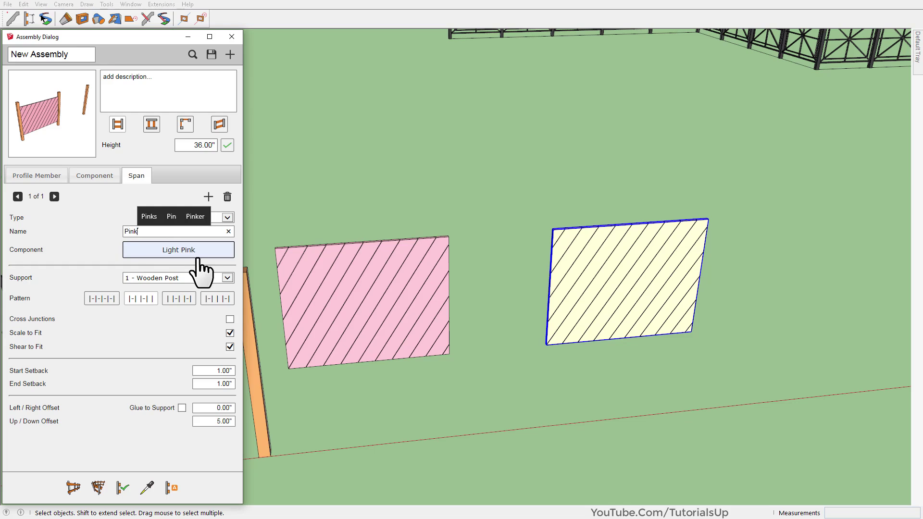
middle_drag(356, 273, 399, 281)
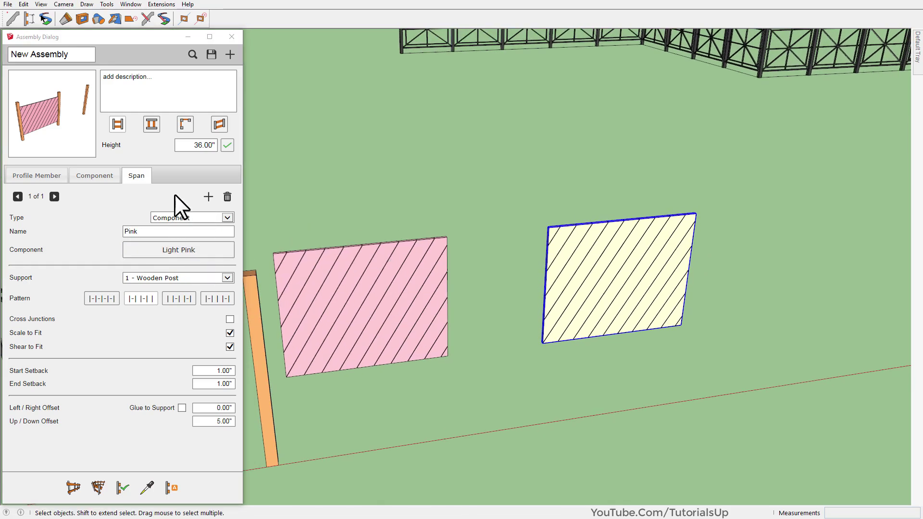
click(174, 195)
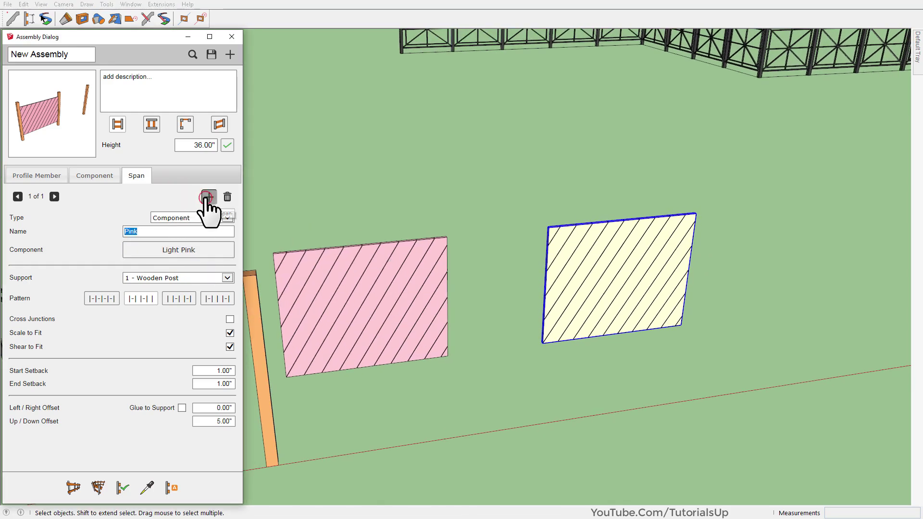
Add a second span and pick the Bisque panel as its component.
click(207, 197)
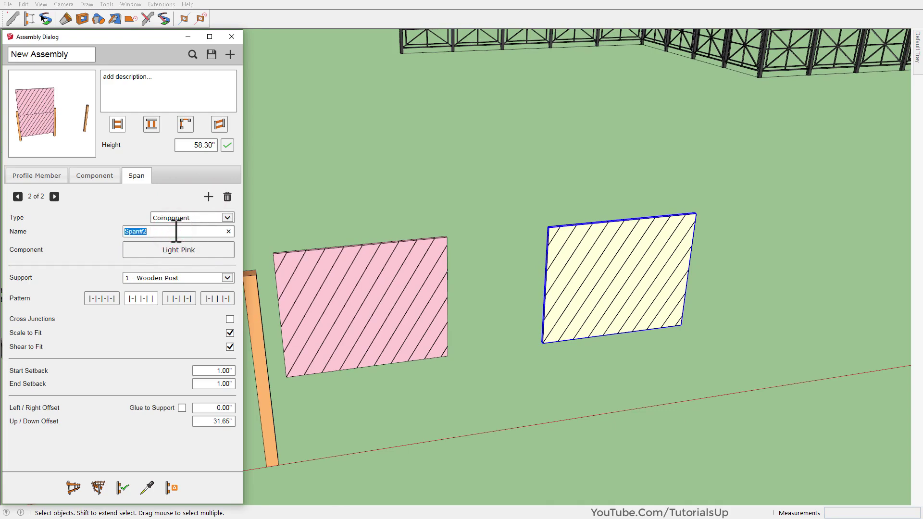
text(Bisque)
click(188, 255)
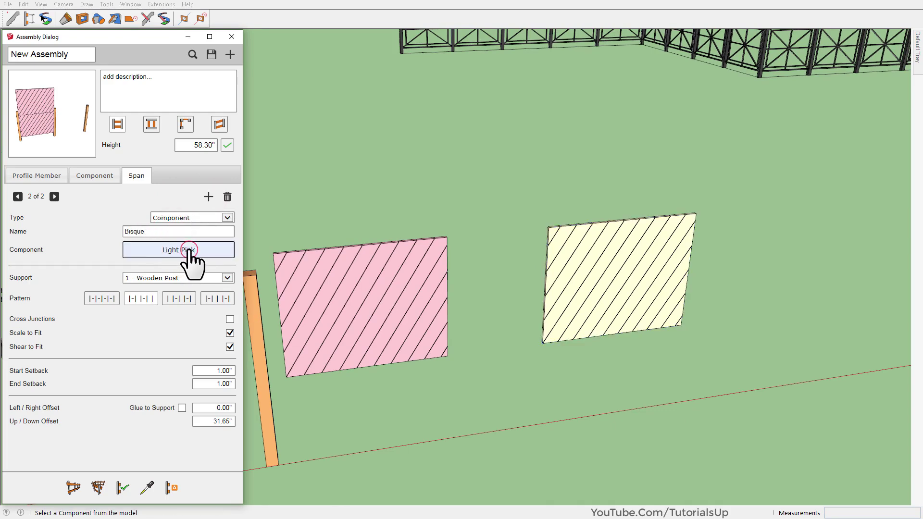
click(623, 276)
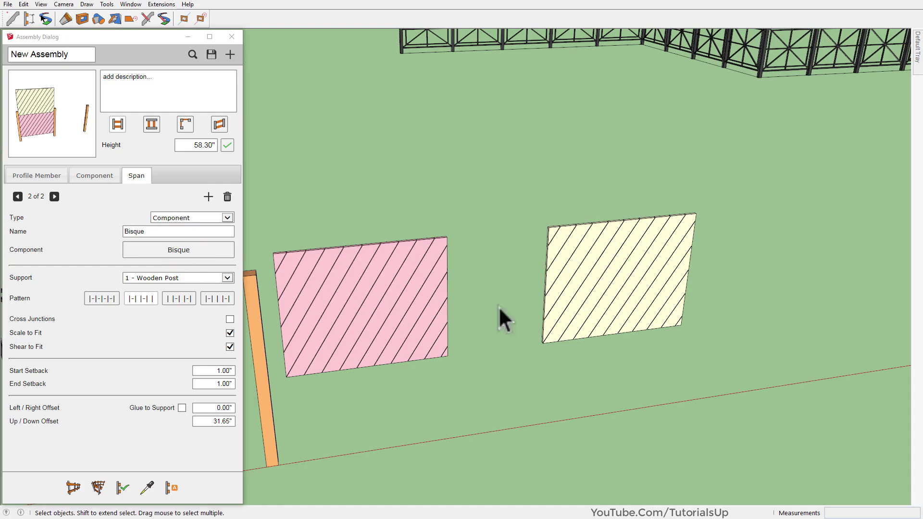
scroll(380, 327, down, 5)
scroll(379, 328, down, 3)
scroll(591, 286, up, 4)
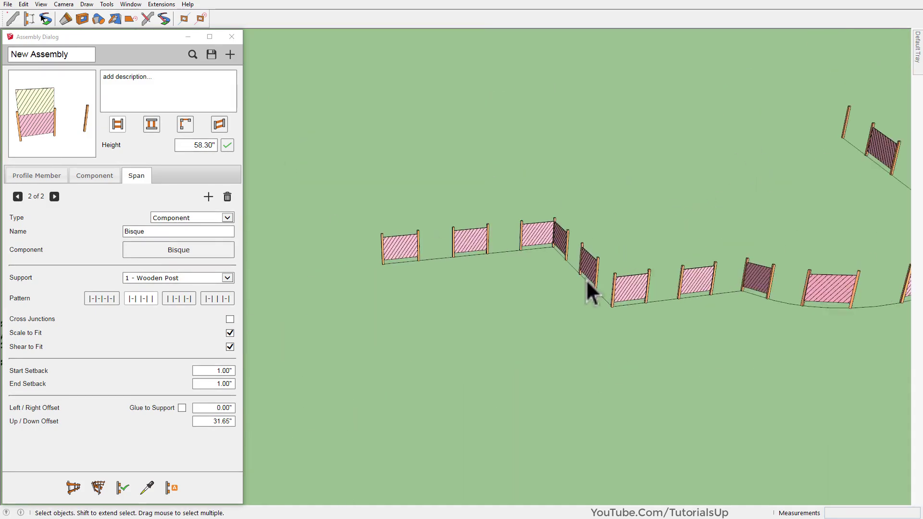
scroll(595, 273, up, 3)
middle_drag(597, 272, 684, 284)
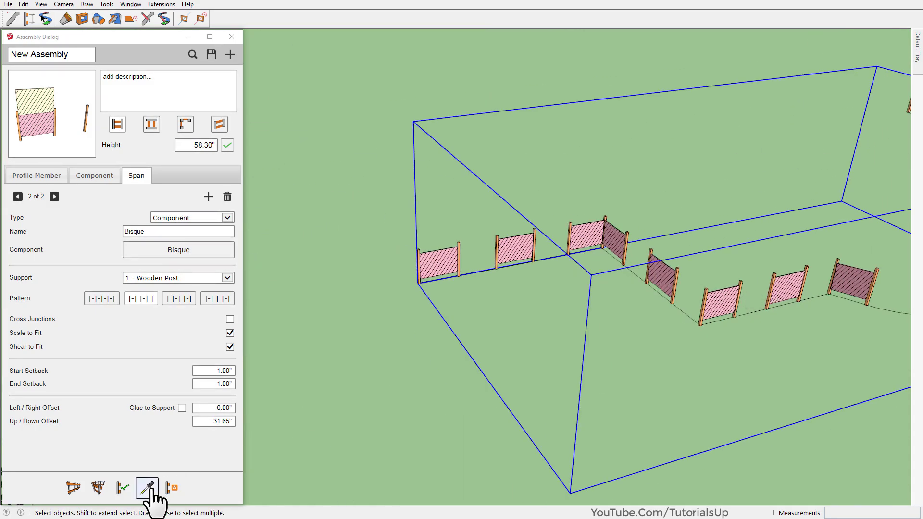
Rebuild the fence and apply the alternating span pattern.
click(124, 489)
scroll(433, 259, up, 3)
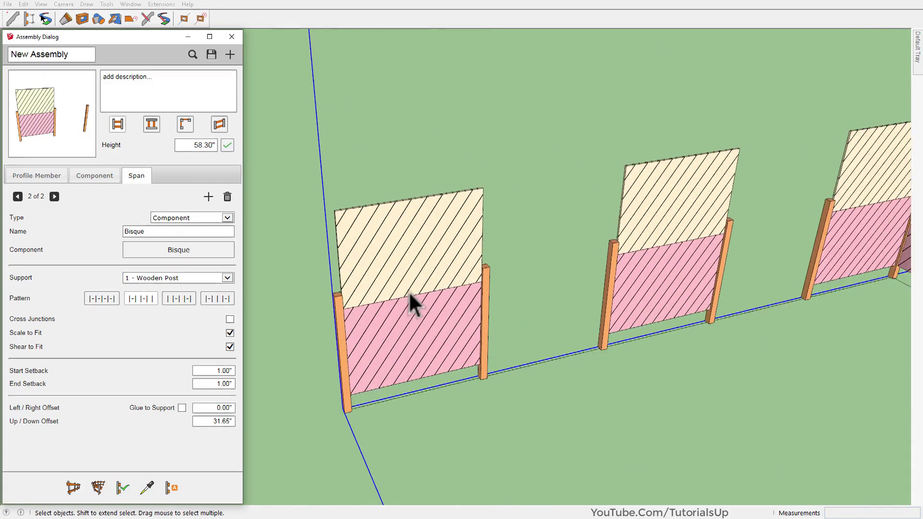
mouse_move(412, 303)
middle_down()
mouse_move(545, 247)
mouse_move(617, 124)
mouse_move(490, 150)
mouse_move(383, 301)
mouse_move(347, 305)
middle_up()
scroll(346, 308, down, 2)
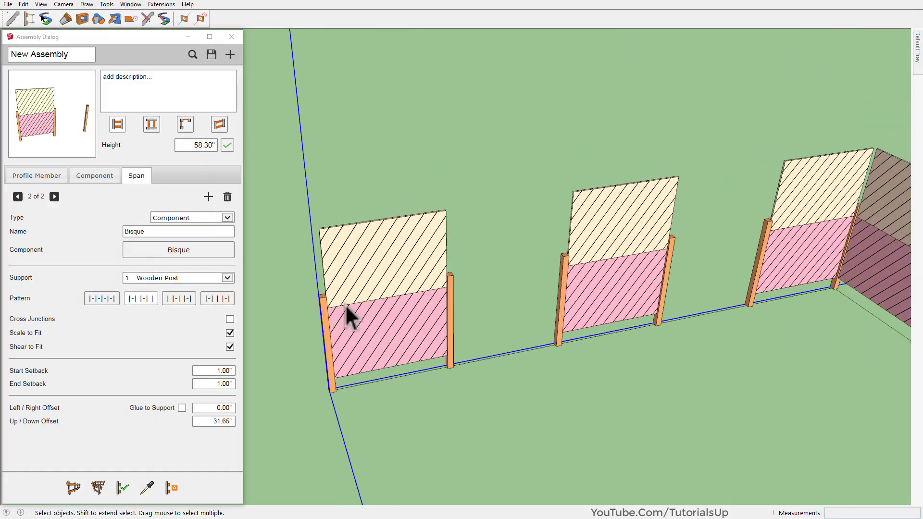
click(175, 301)
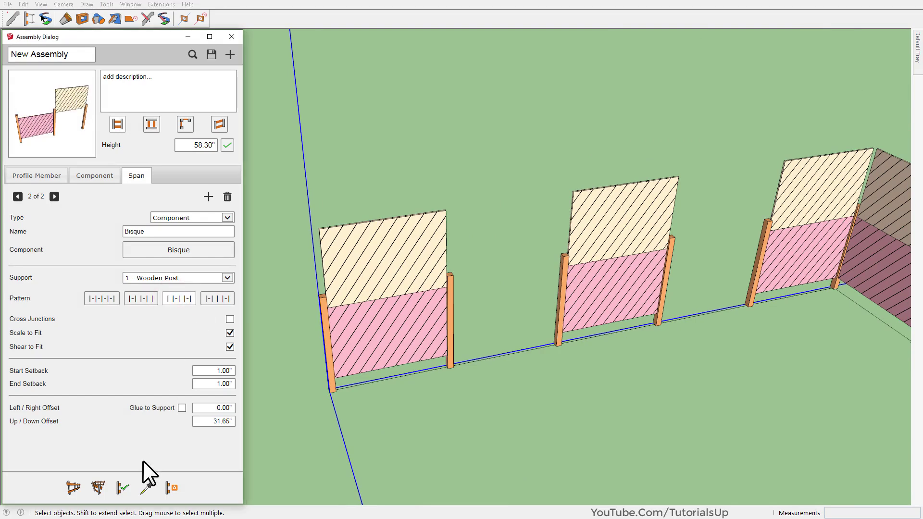
click(121, 488)
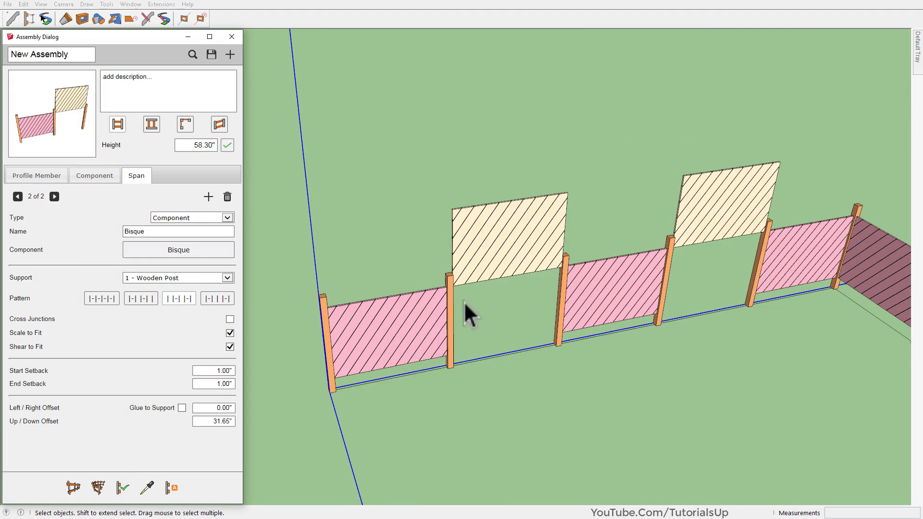
Set the Bisque span's up/down offset to 5.00" and rebuild the fence.
click(208, 424)
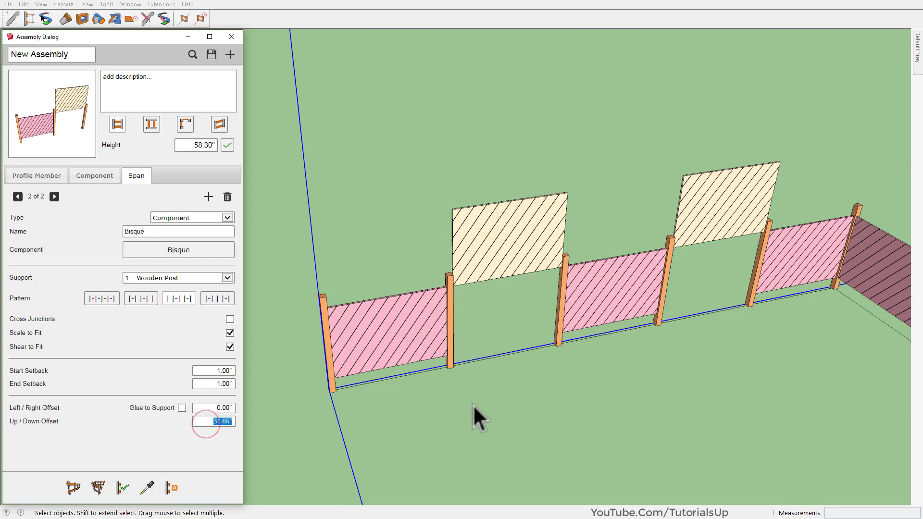
text(5)
click(123, 487)
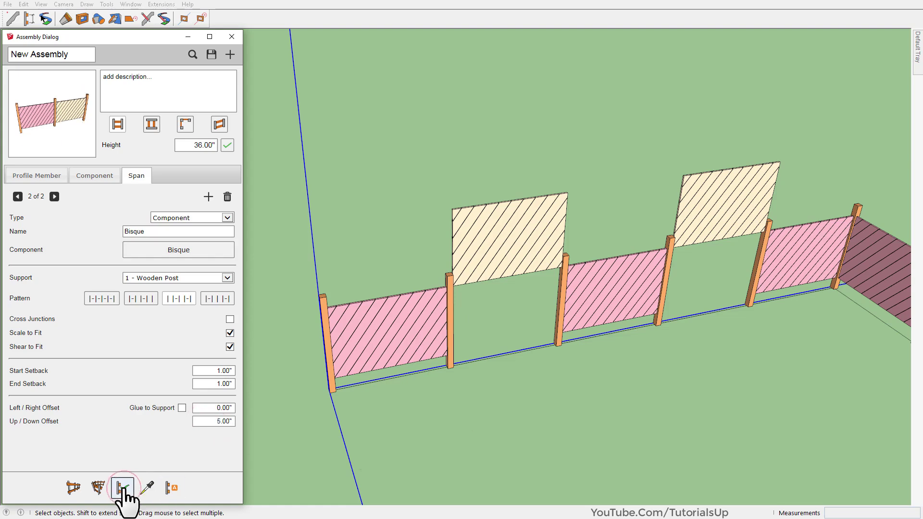
scroll(460, 324, up, 5)
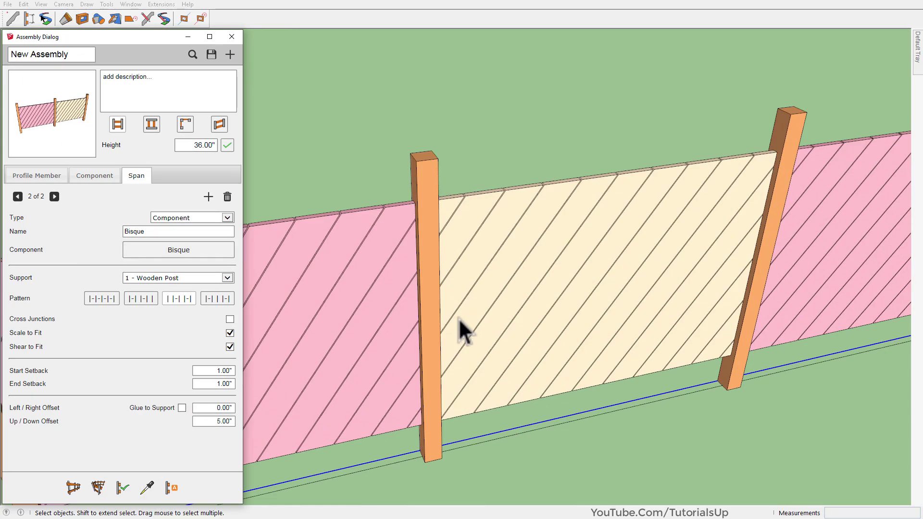
middle_drag(477, 313, 406, 260)
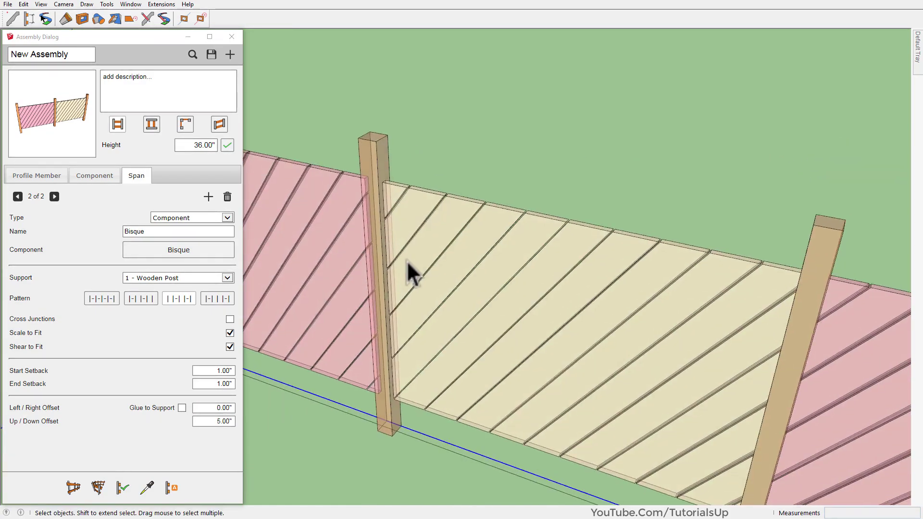
scroll(384, 209, down, 5)
scroll(385, 210, down, 5)
scroll(385, 209, down, 3)
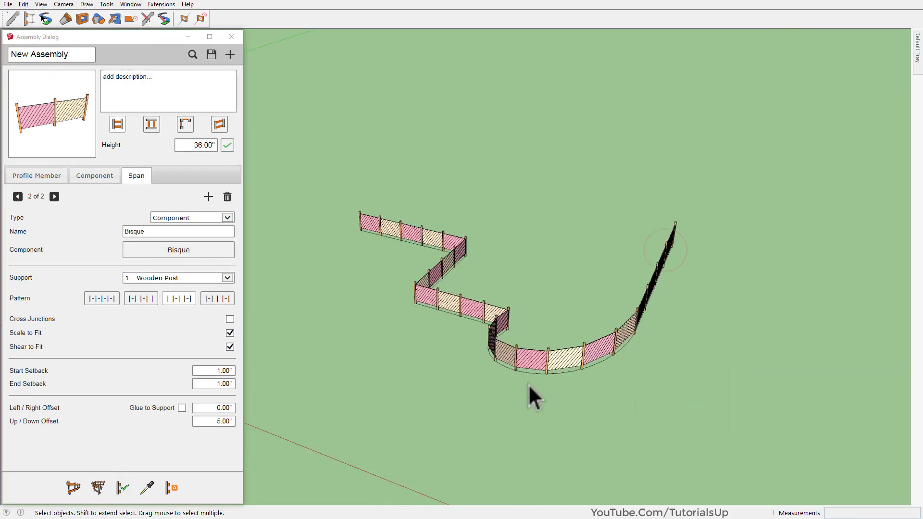
scroll(486, 371, up, 3)
mouse_move(486, 370)
middle_down()
mouse_move(805, 315)
mouse_move(759, 263)
mouse_move(505, 430)
middle_up()
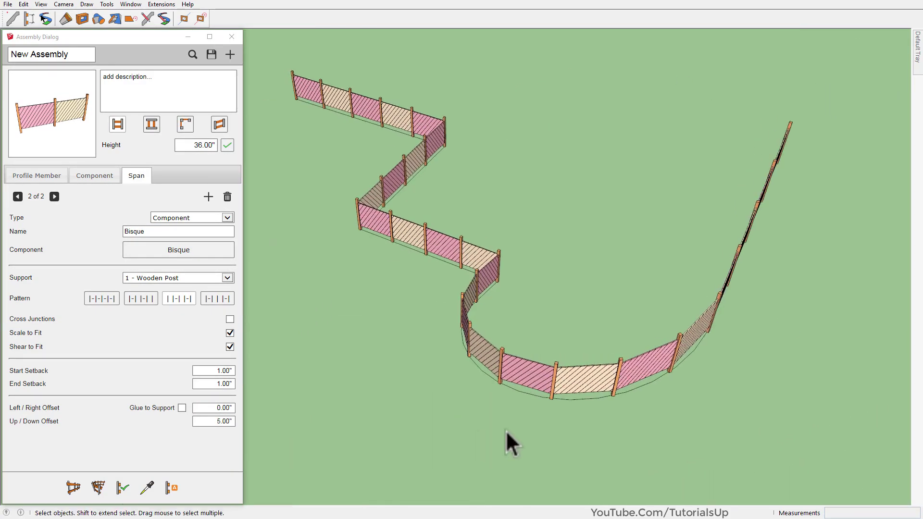
scroll(375, 318, down, 2)
scroll(273, 356, up, 5)
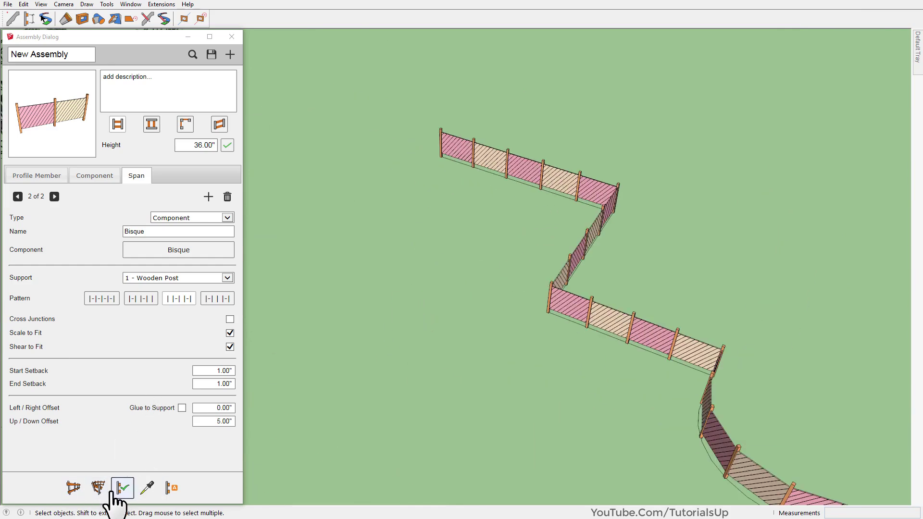
Draw a five-point zig-zag fence path with the Draw Assembly tool.
click(73, 487)
click(307, 286)
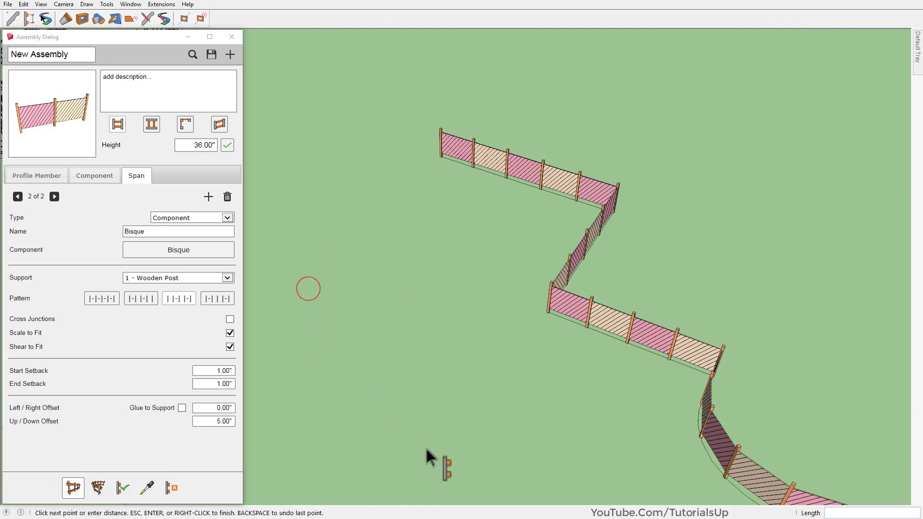
click(530, 441)
click(837, 269)
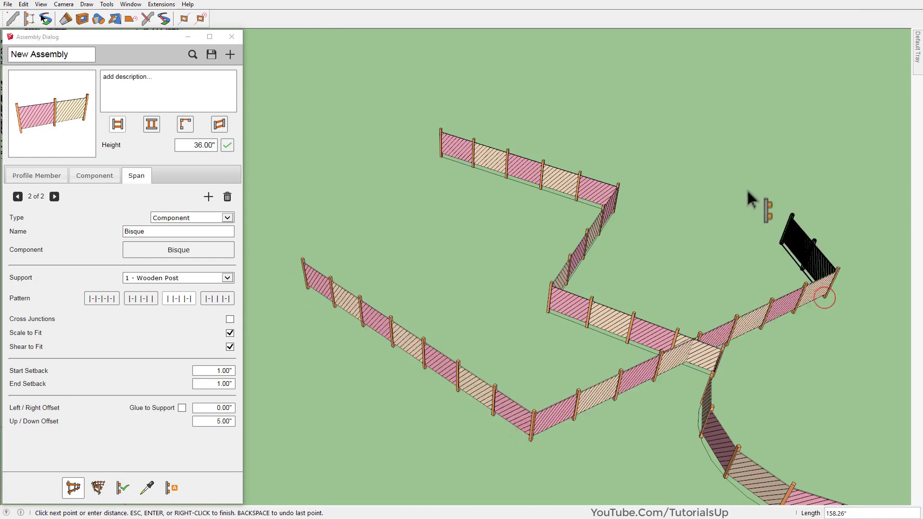
click(752, 162)
click(569, 78)
right_click(569, 78)
Orbit and zoom to inspect where the new fence crosses the first.
scroll(527, 428, up, 3)
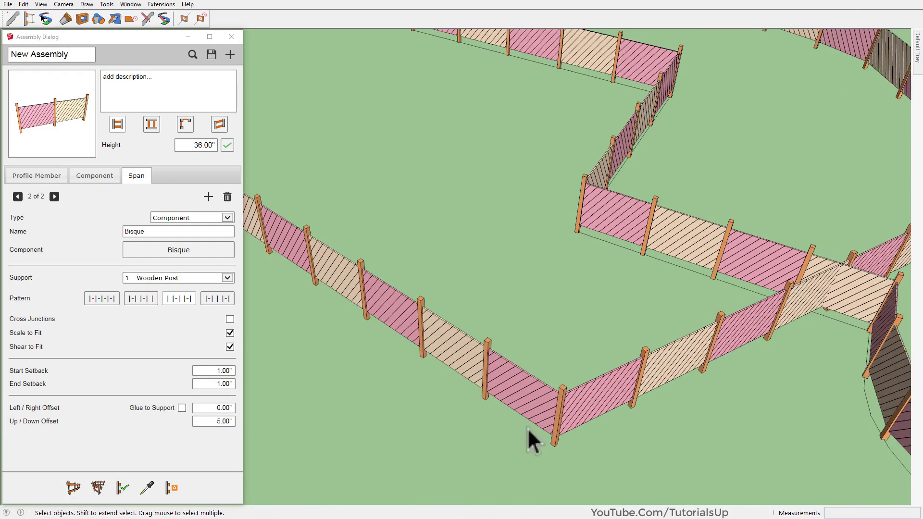
mouse_move(527, 428)
middle_down()
mouse_move(638, 222)
mouse_move(571, 309)
middle_up()
scroll(480, 329, up, 3)
scroll(481, 331, down, 3)
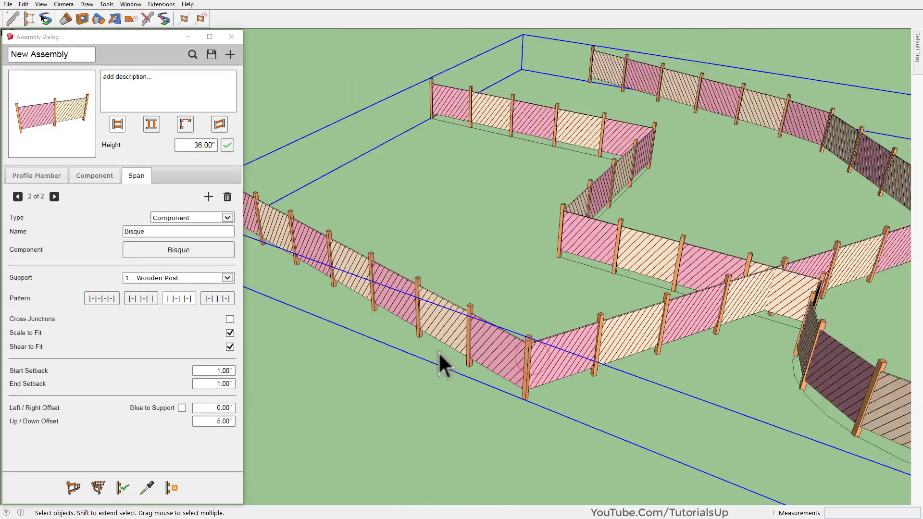
scroll(566, 179, down, 2)
scroll(498, 186, up, 5)
middle_drag(498, 185, 846, 175)
scroll(509, 307, down, 3)
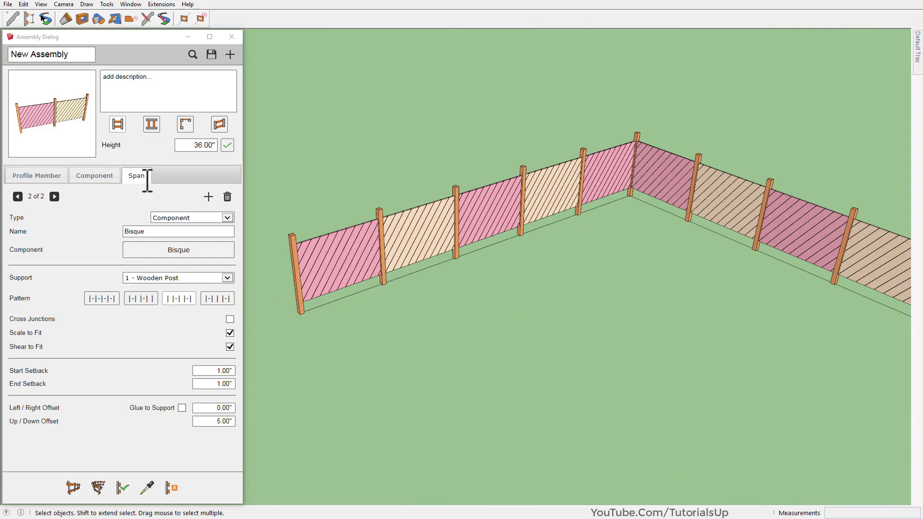
Apply a 20" junction setback to the wooden posts, leaving gaps at the fence corners.
click(80, 179)
text(20)
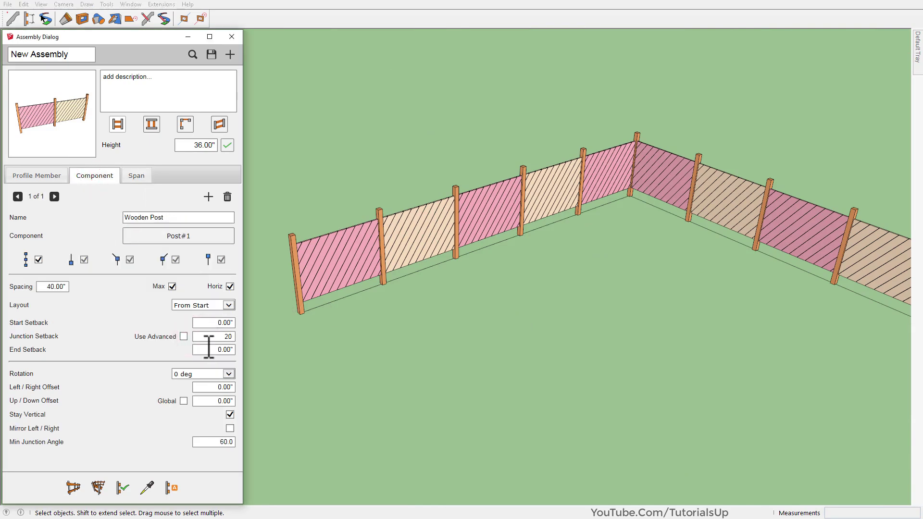
click(368, 285)
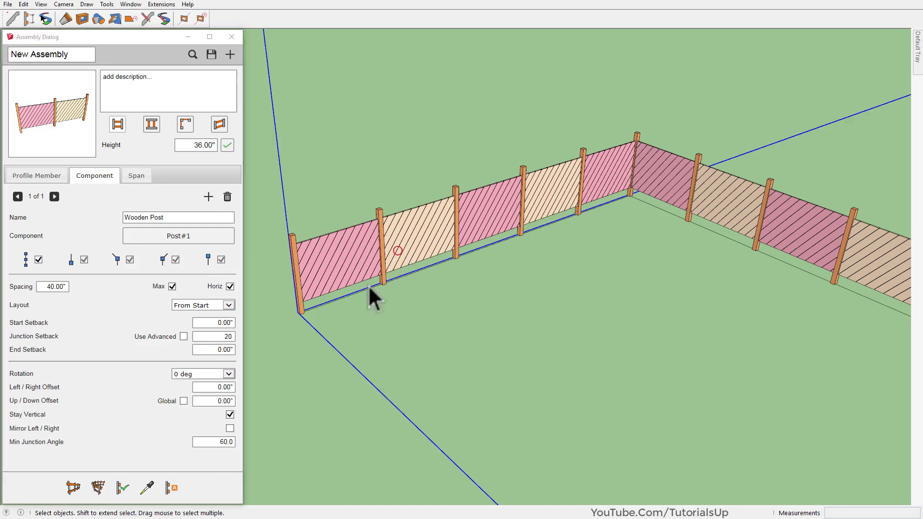
click(120, 490)
mouse_move(466, 220)
middle_down()
mouse_move(419, 268)
mouse_move(656, 184)
middle_up()
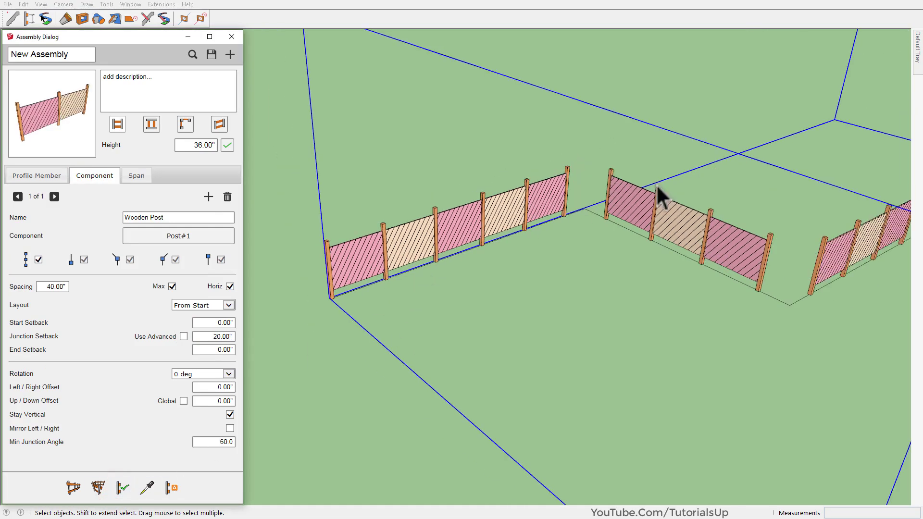
scroll(655, 184, up, 3)
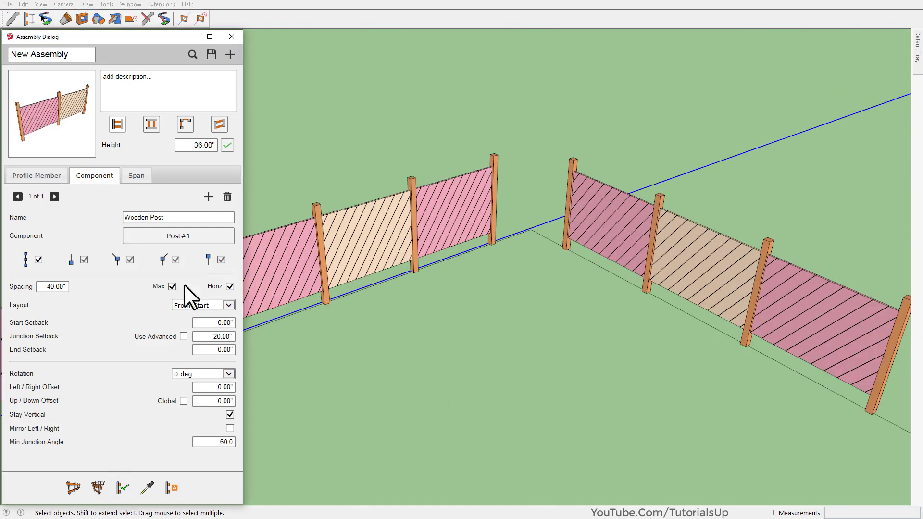
Enable Cross Junctions on the Bisque span and rebuild the fence with bisque corner panels.
click(135, 176)
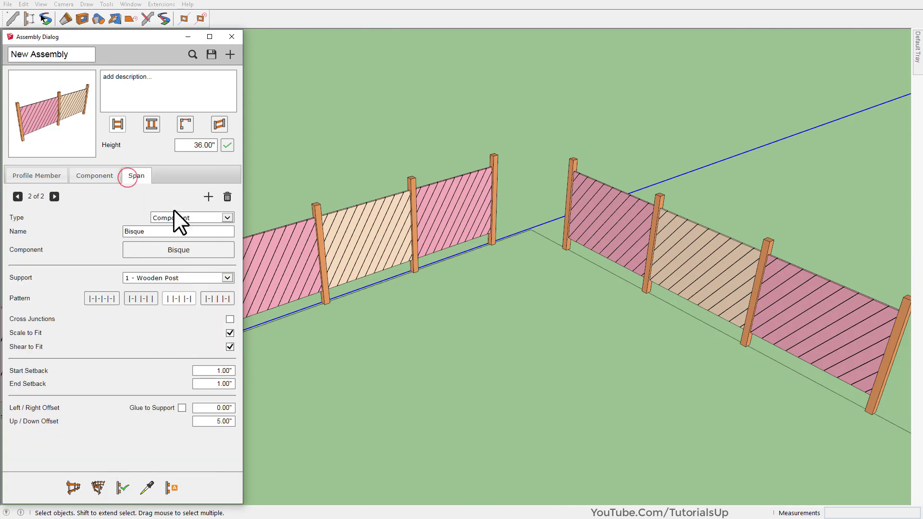
click(230, 319)
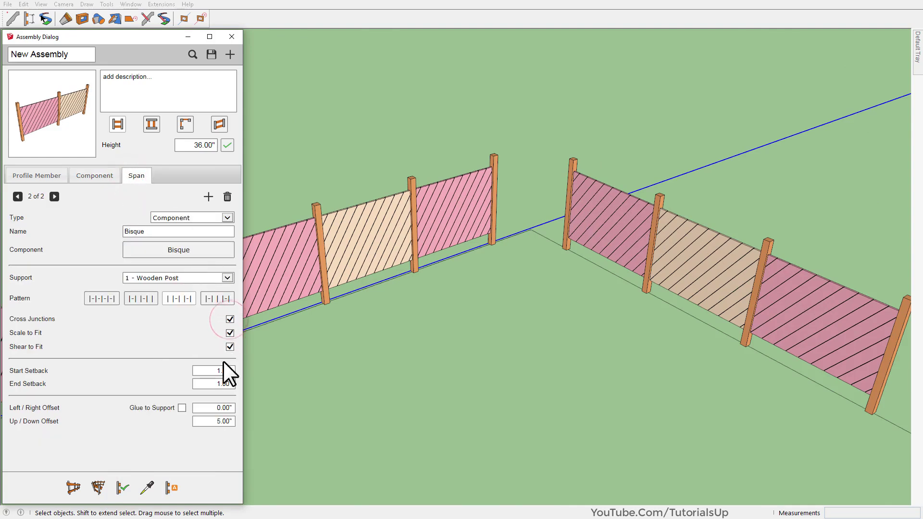
click(121, 495)
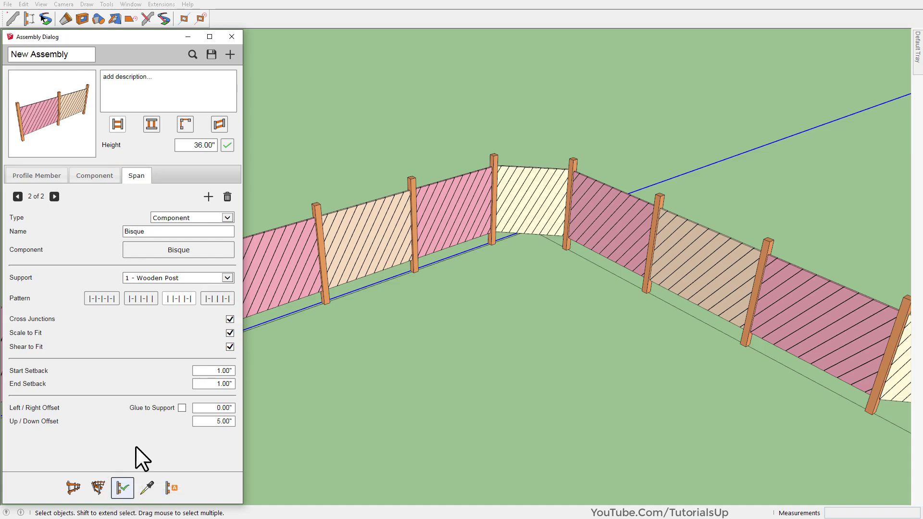
scroll(368, 234, down, 3)
scroll(368, 233, down, 2)
scroll(368, 234, down, 3)
scroll(369, 232, up, 2)
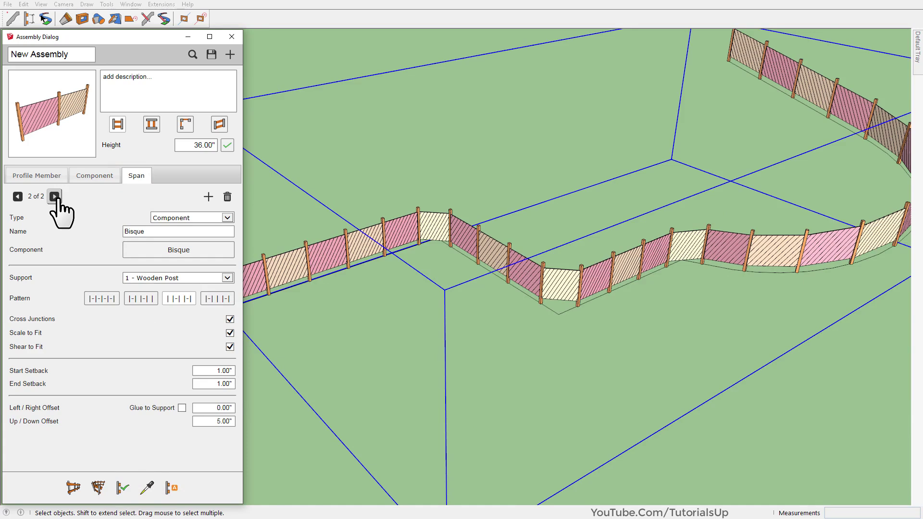
Enable Cross Junctions on the Pink span, apply it, and orbit out to view both fences.
click(18, 196)
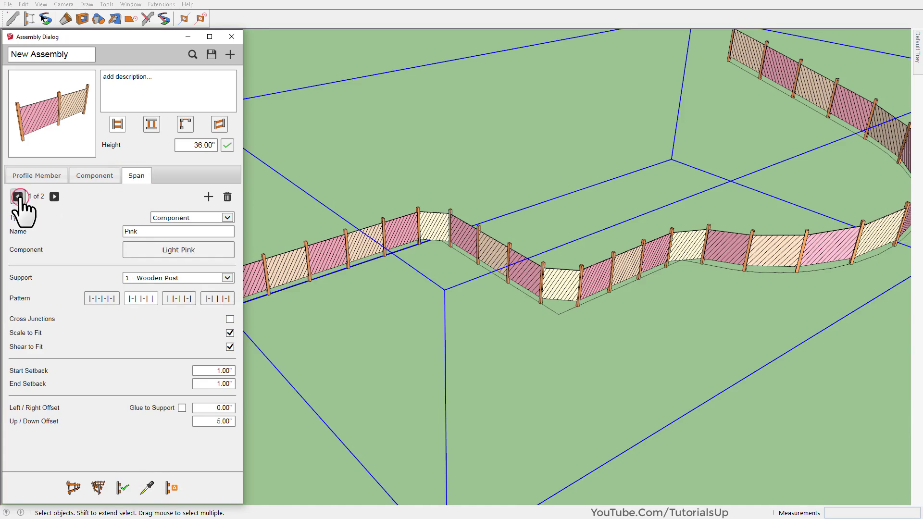
click(229, 319)
click(123, 488)
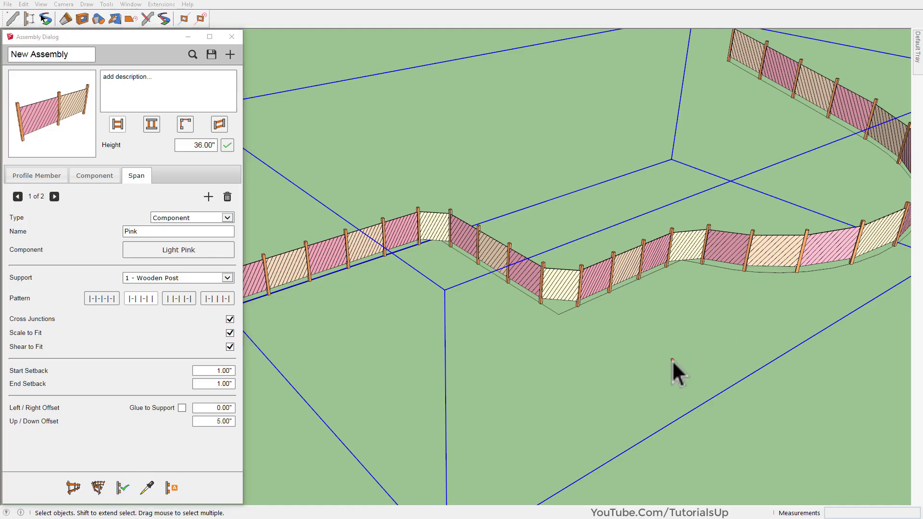
middle_drag(671, 360, 613, 291)
scroll(615, 293, down, 5)
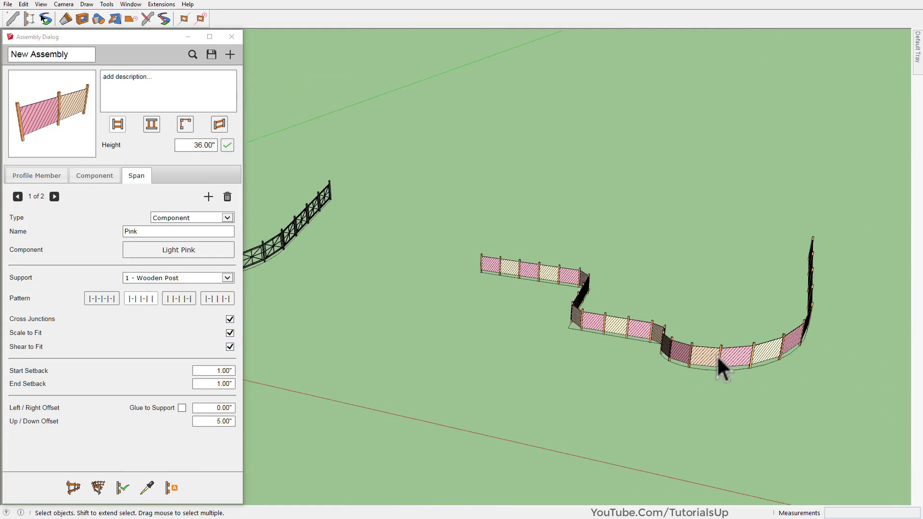
middle_drag(716, 356, 598, 377)
scroll(673, 399, down, 3)
scroll(675, 438, up, 1)
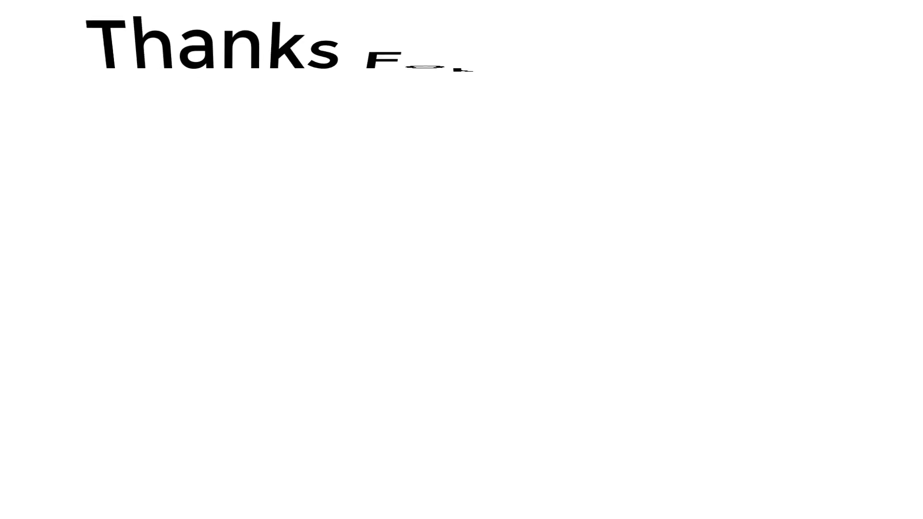